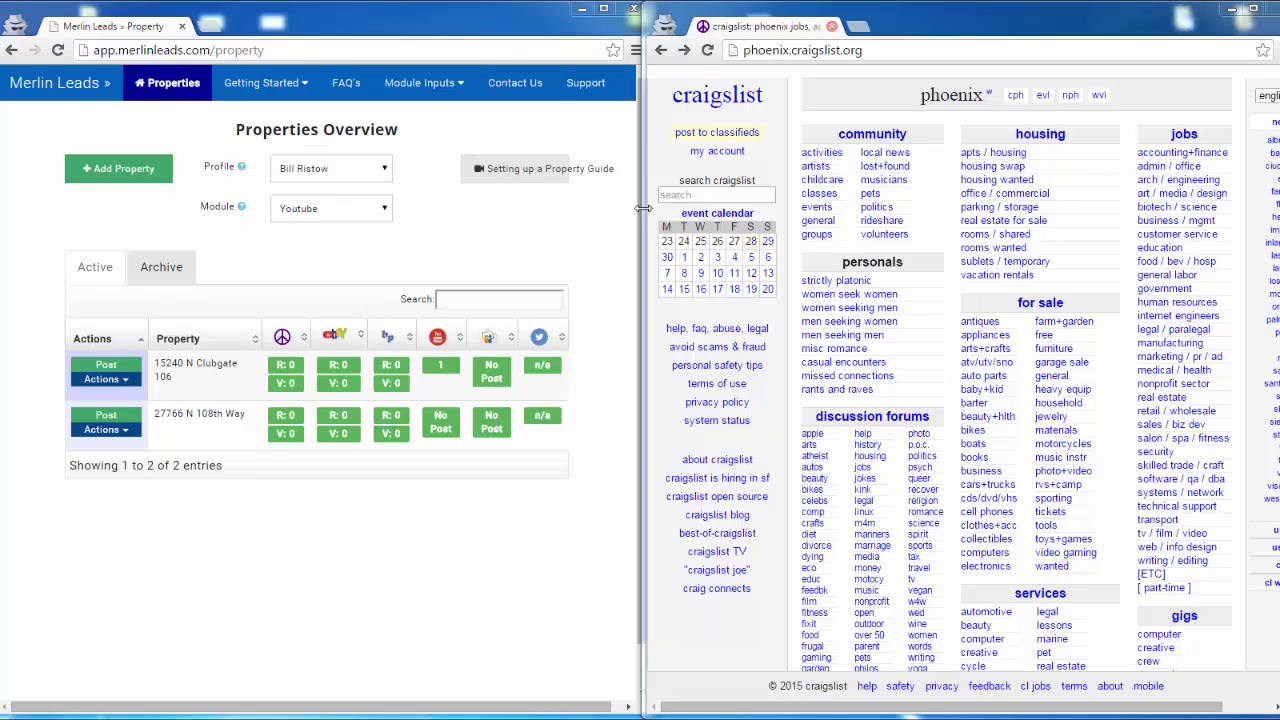
drag(643, 207, 297, 217)
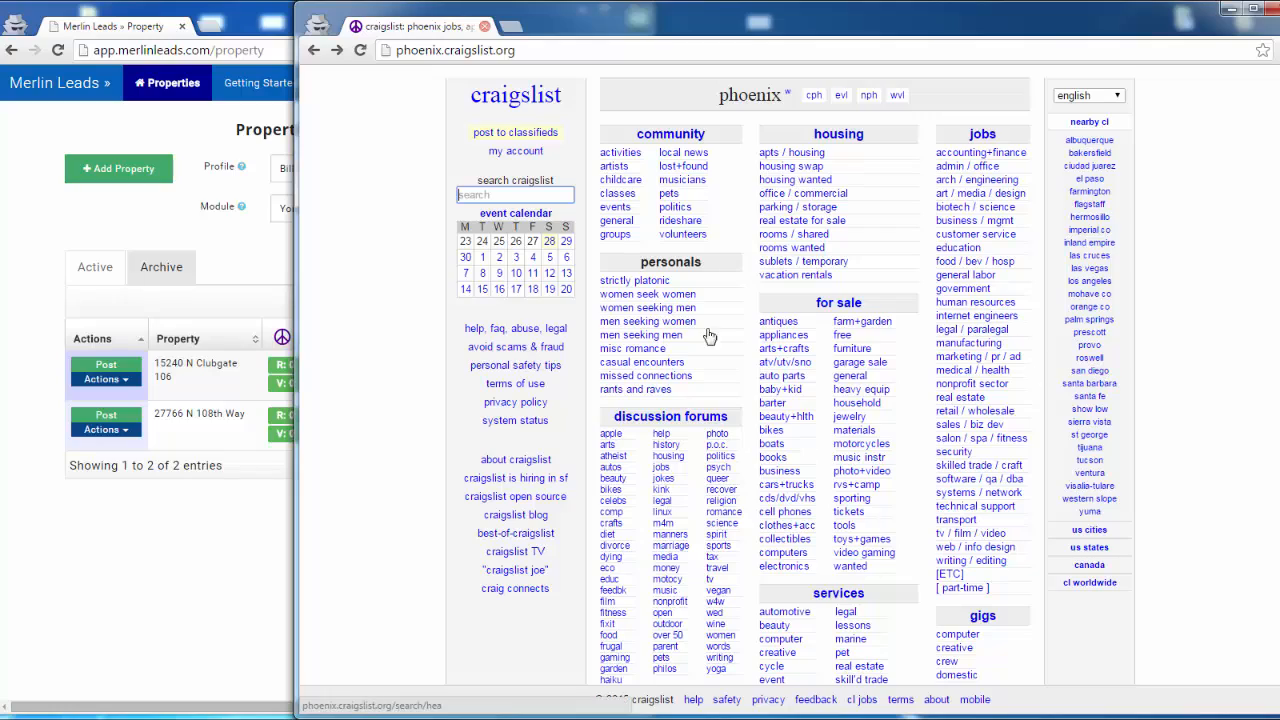
drag(294, 290, 646, 291)
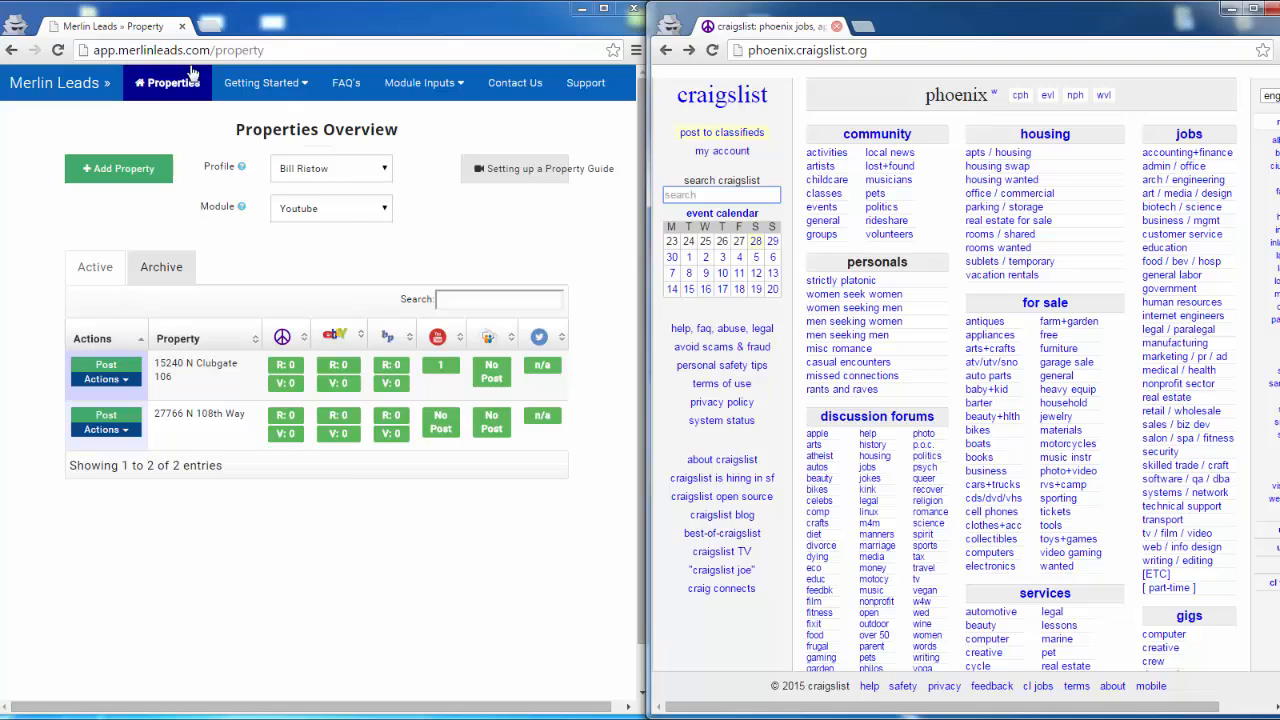
- Select the Craiglist module and generate a posting for the first listed property with the Regular template output type
click(385, 210)
click(338, 227)
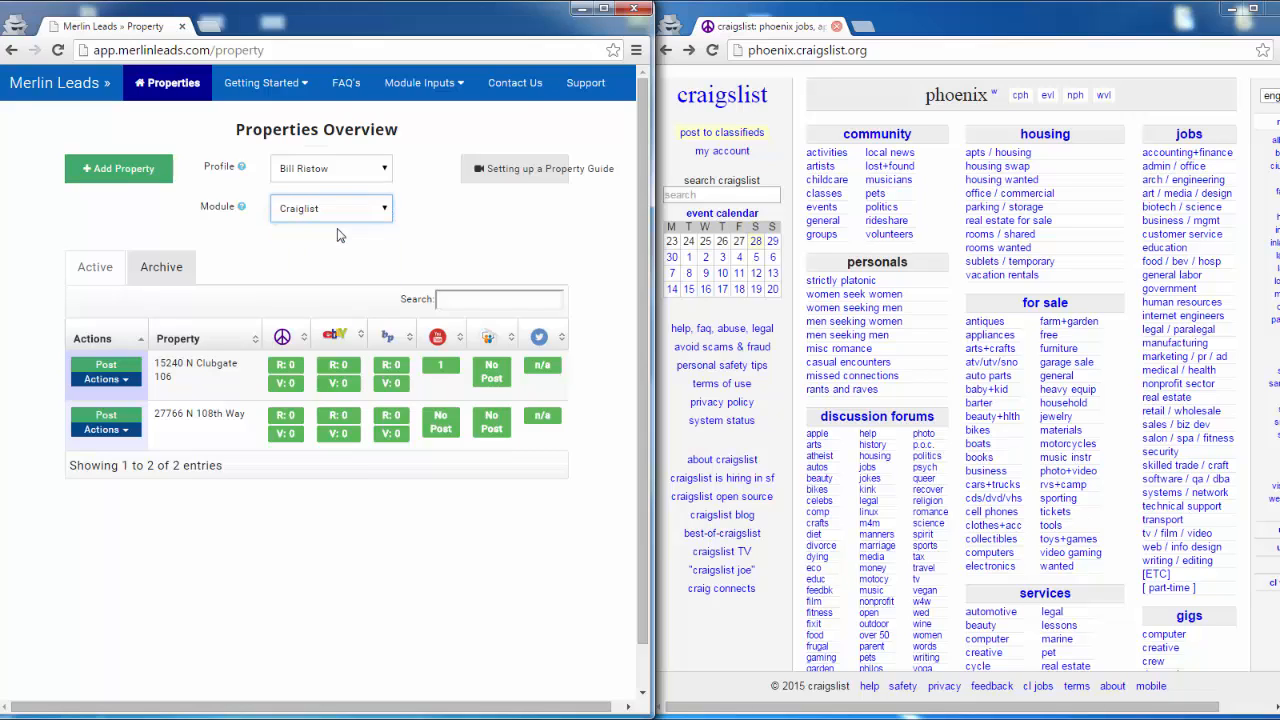
click(106, 366)
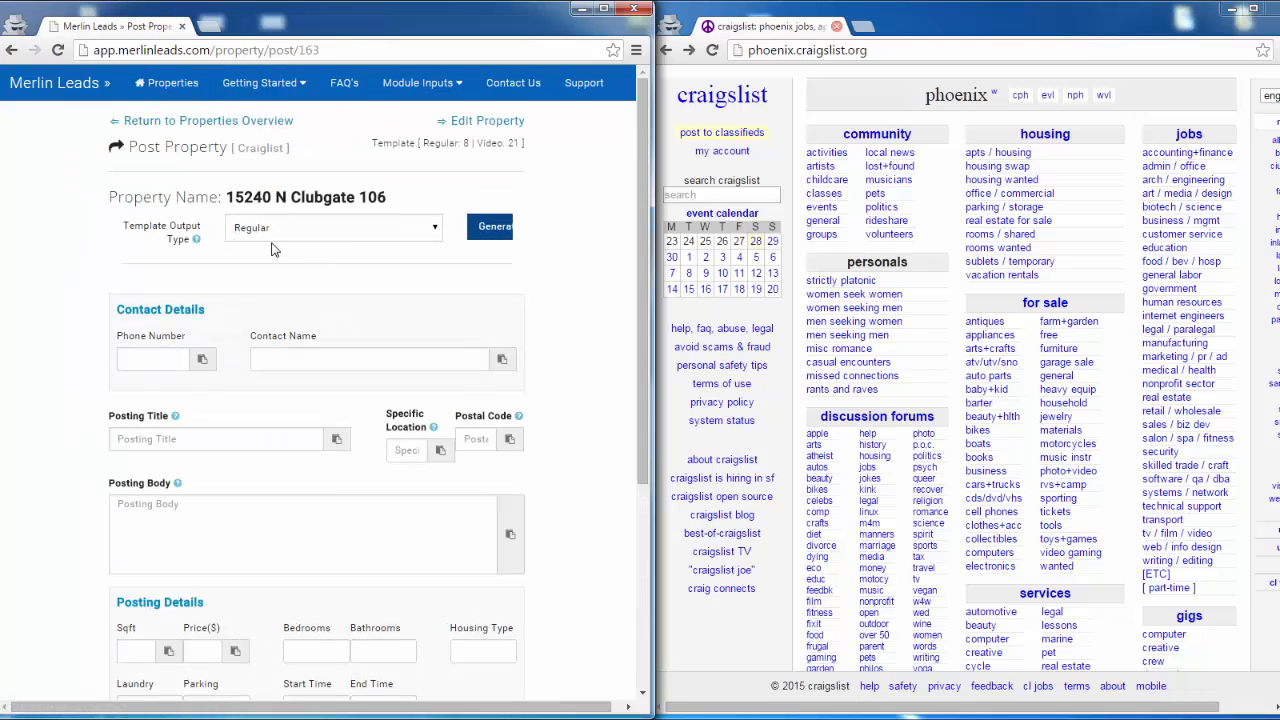
click(490, 228)
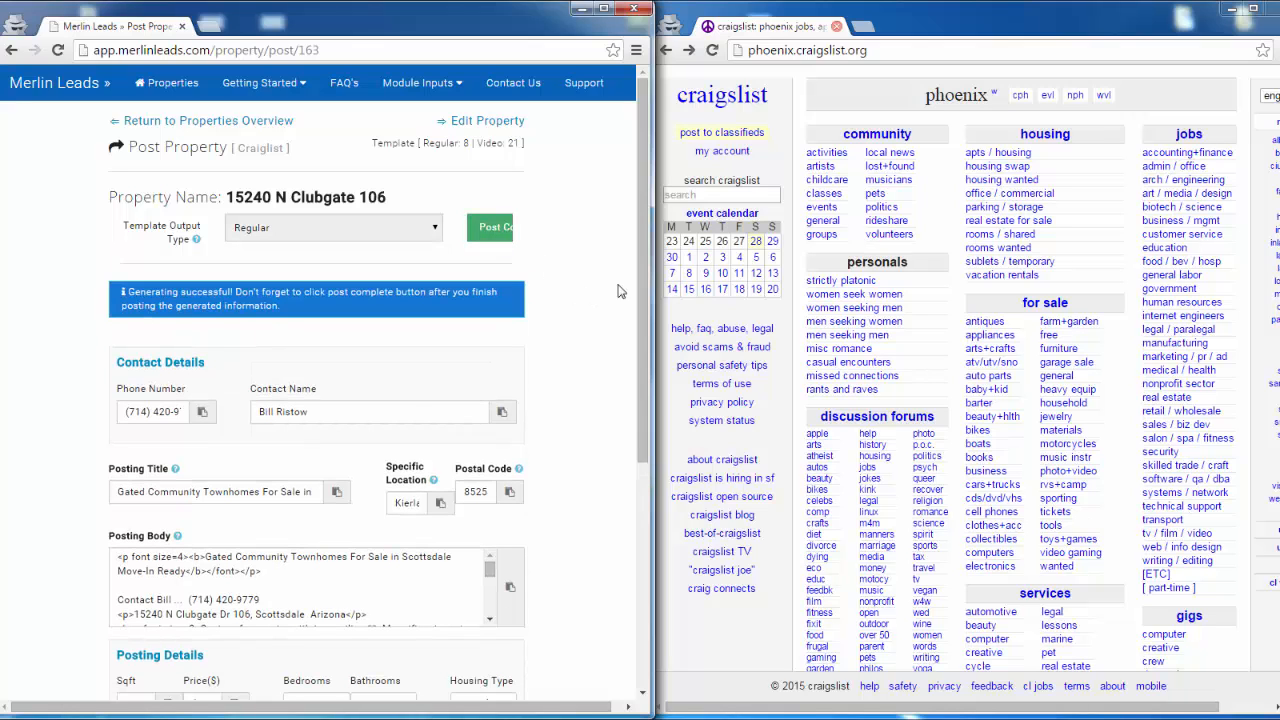
drag(655, 276, 1082, 292)
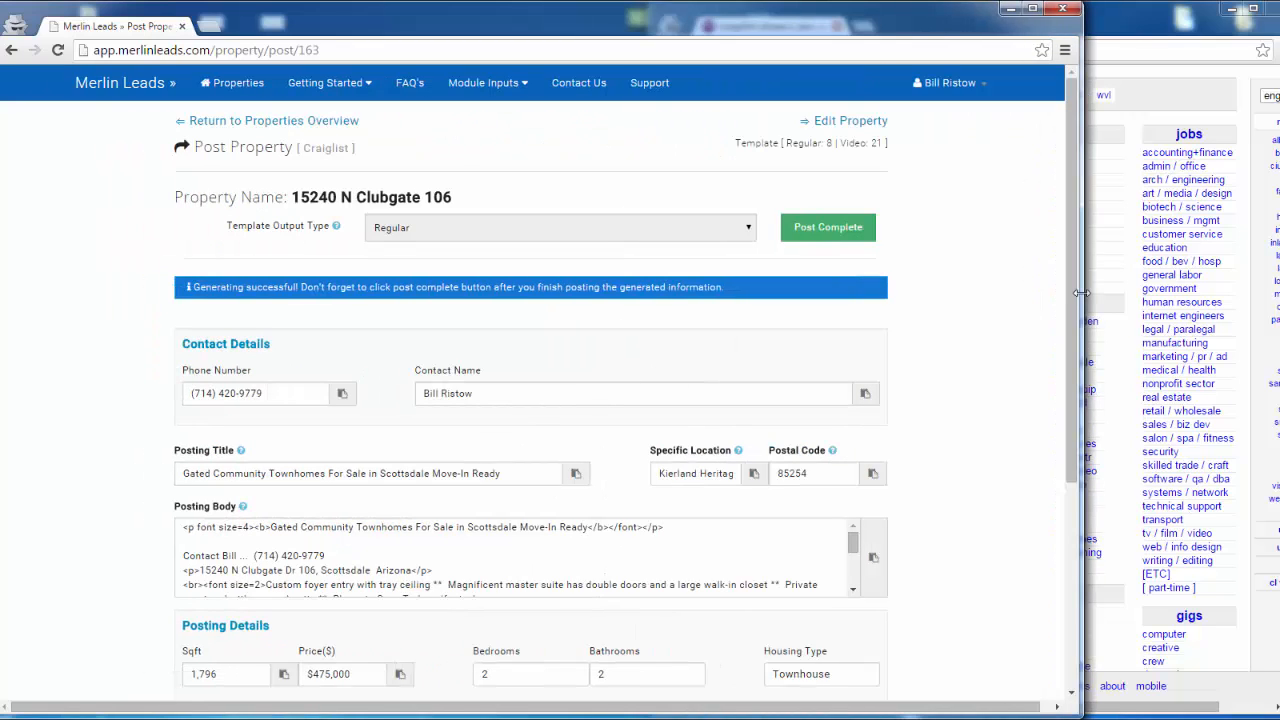
drag(1080, 293, 645, 291)
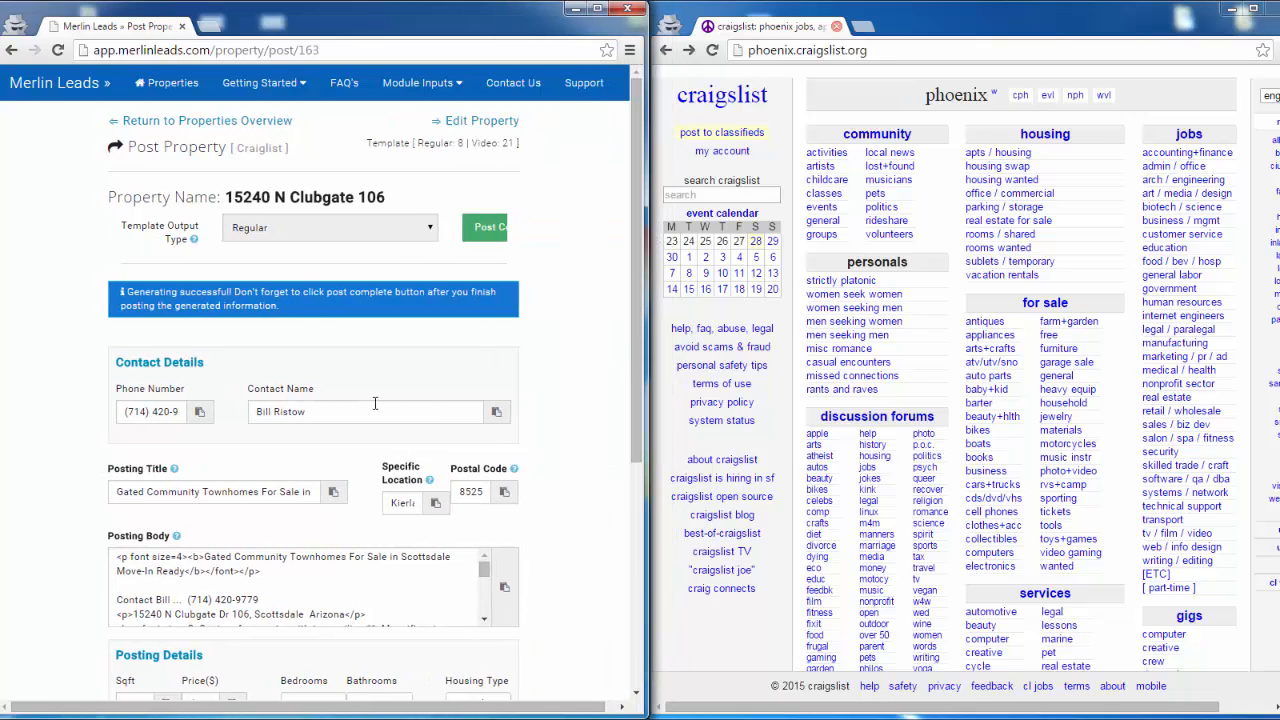
scroll(567, 387, down, 5)
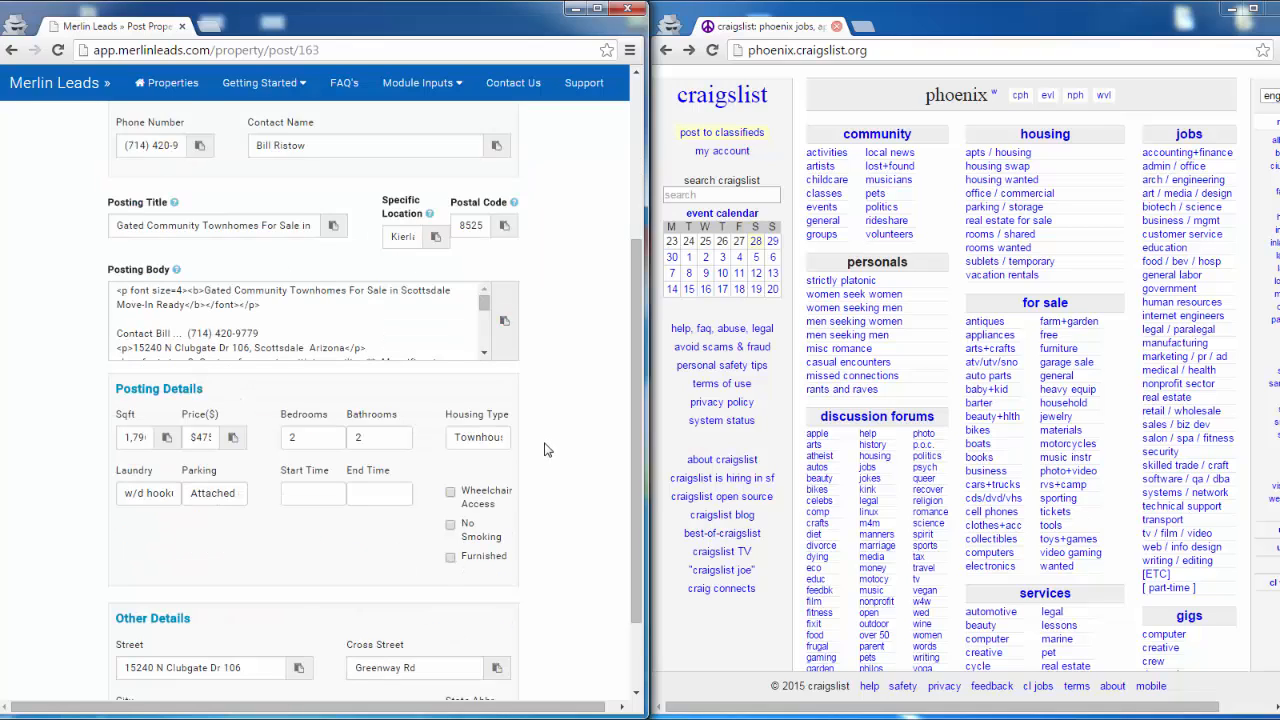
scroll(545, 450, up, 5)
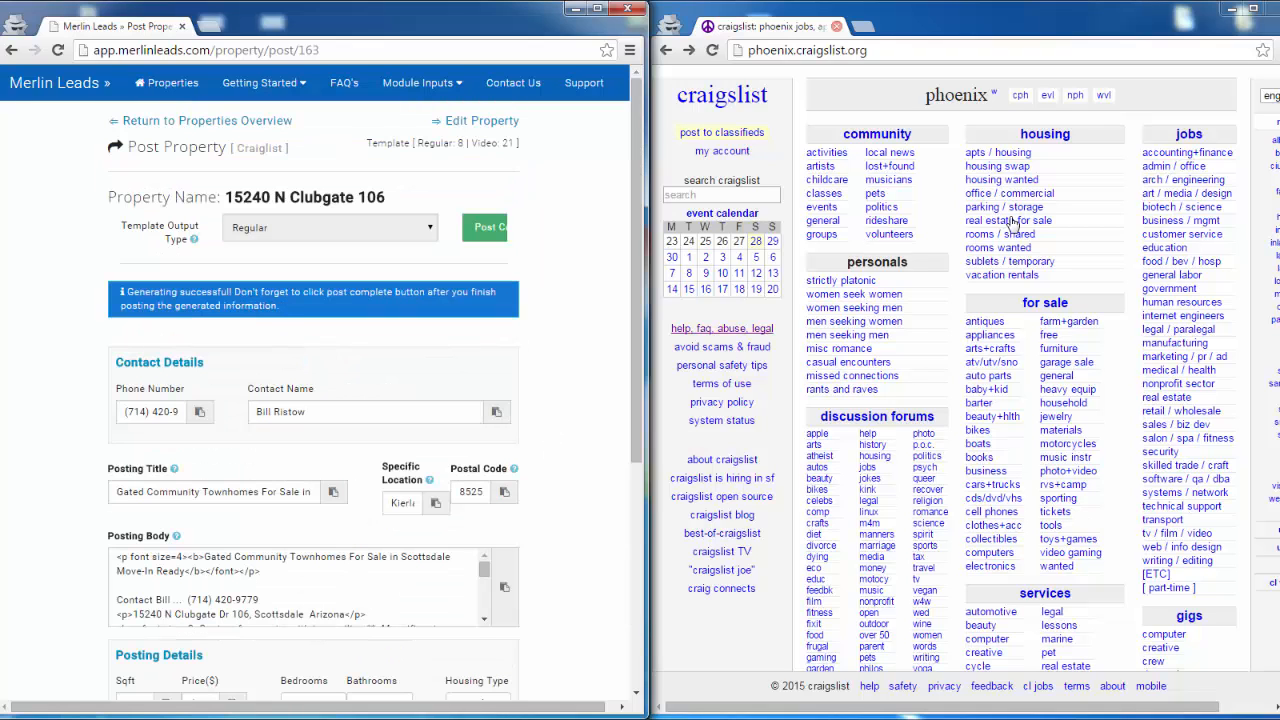
- Log in to the craigslist account and start a new posting in phoenix, az, us
click(743, 158)
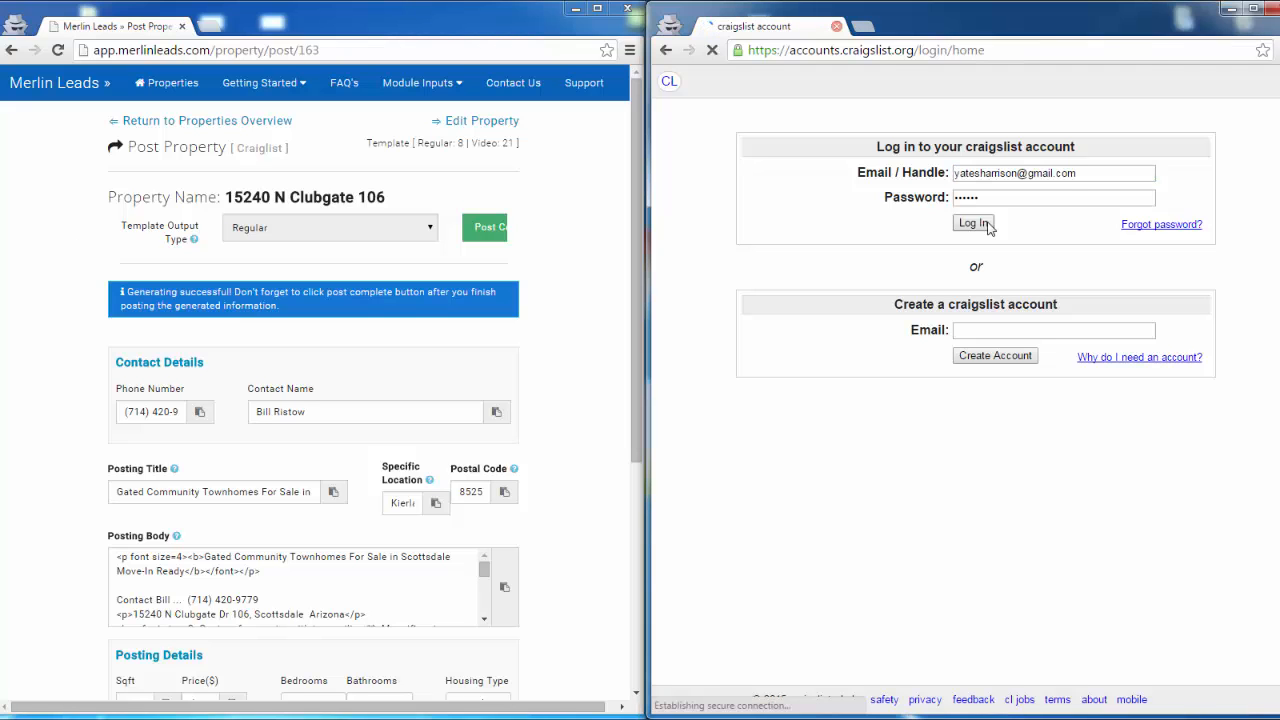
click(973, 222)
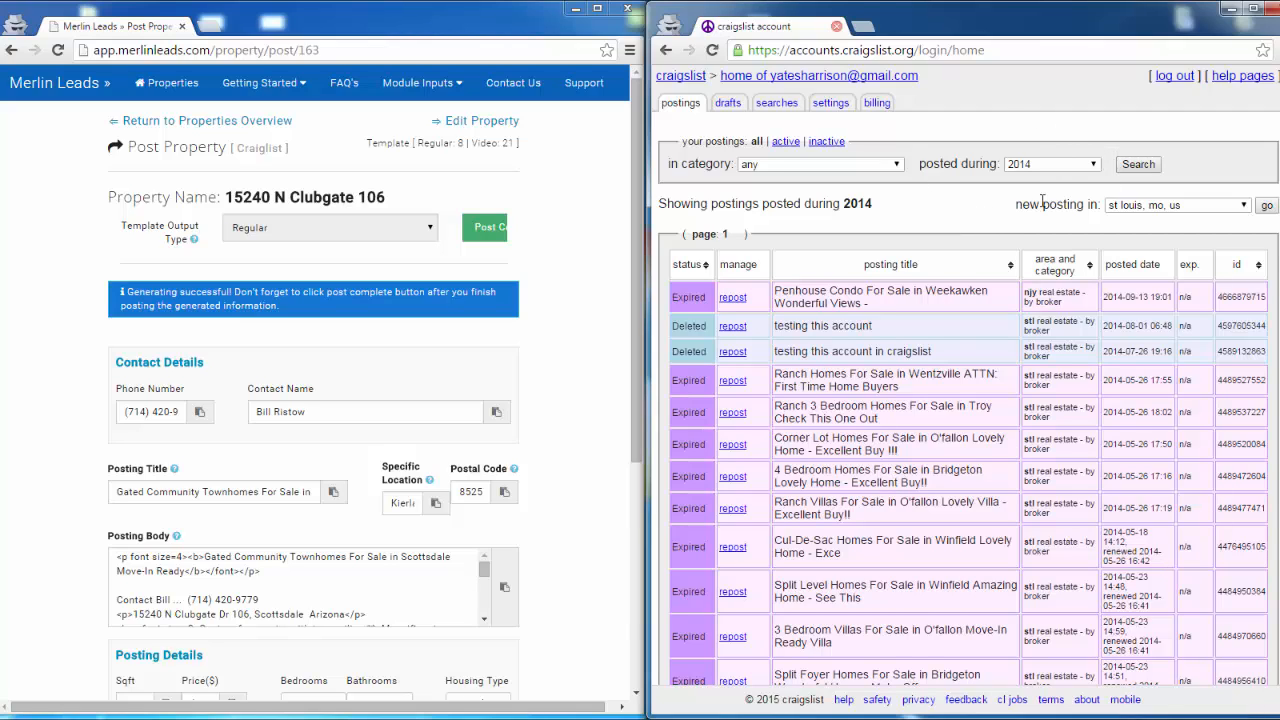
click(1245, 205)
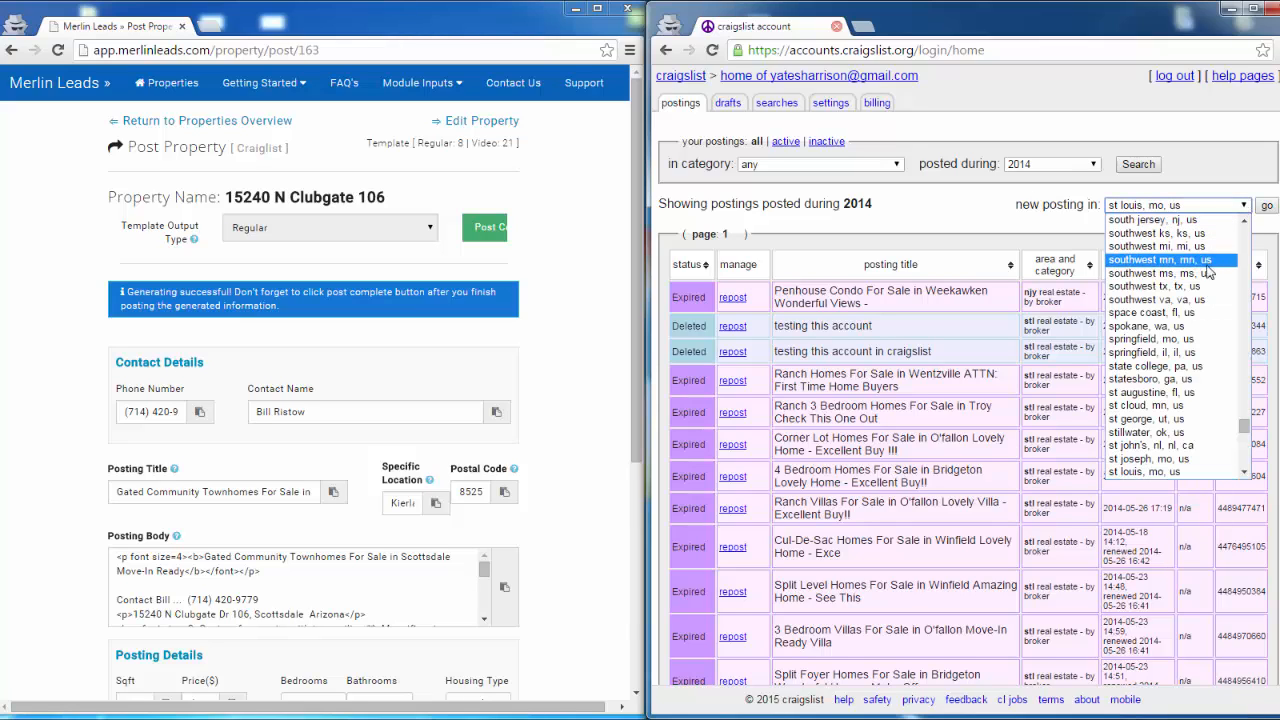
scroll(1203, 285, up, 15)
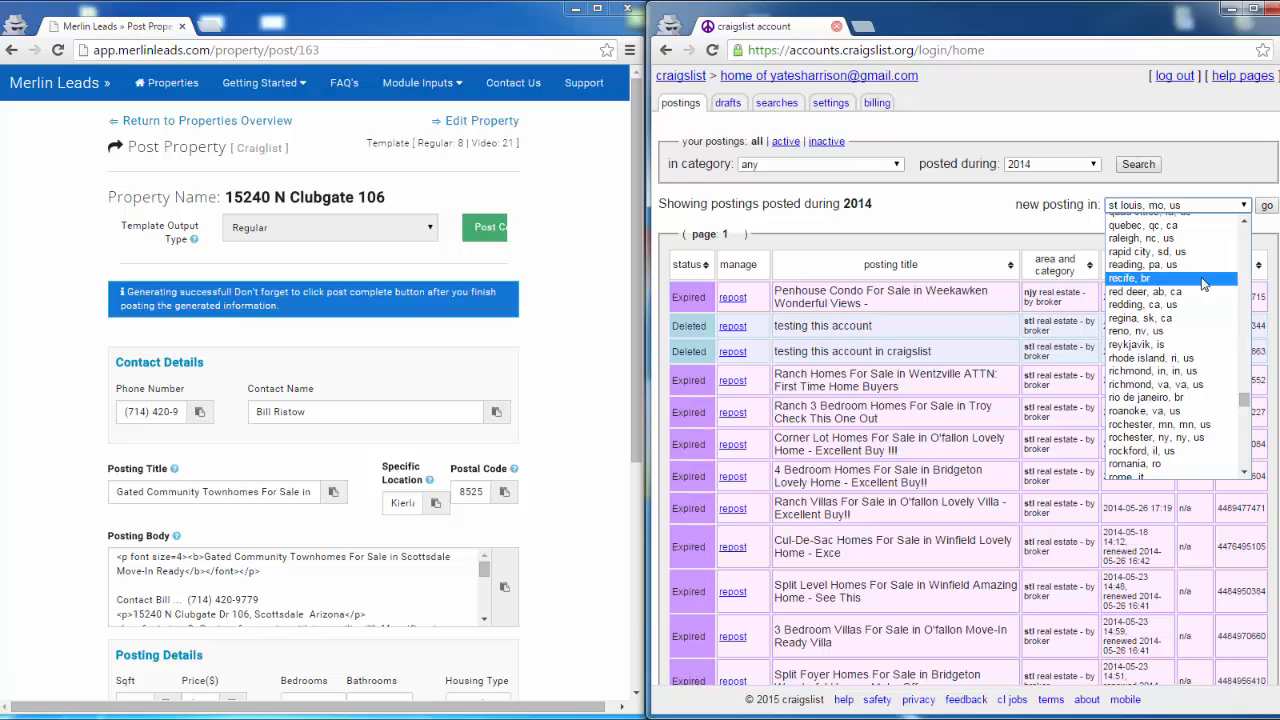
scroll(1203, 285, up, 7)
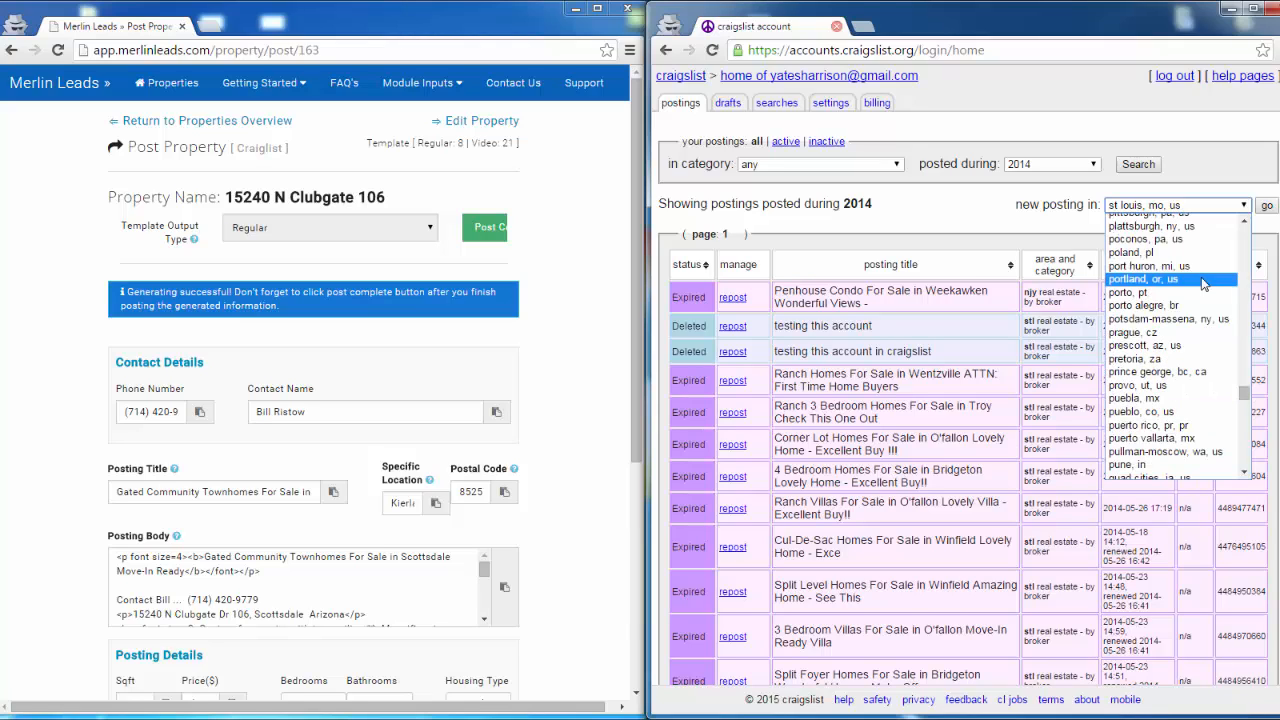
scroll(1203, 285, up, 7)
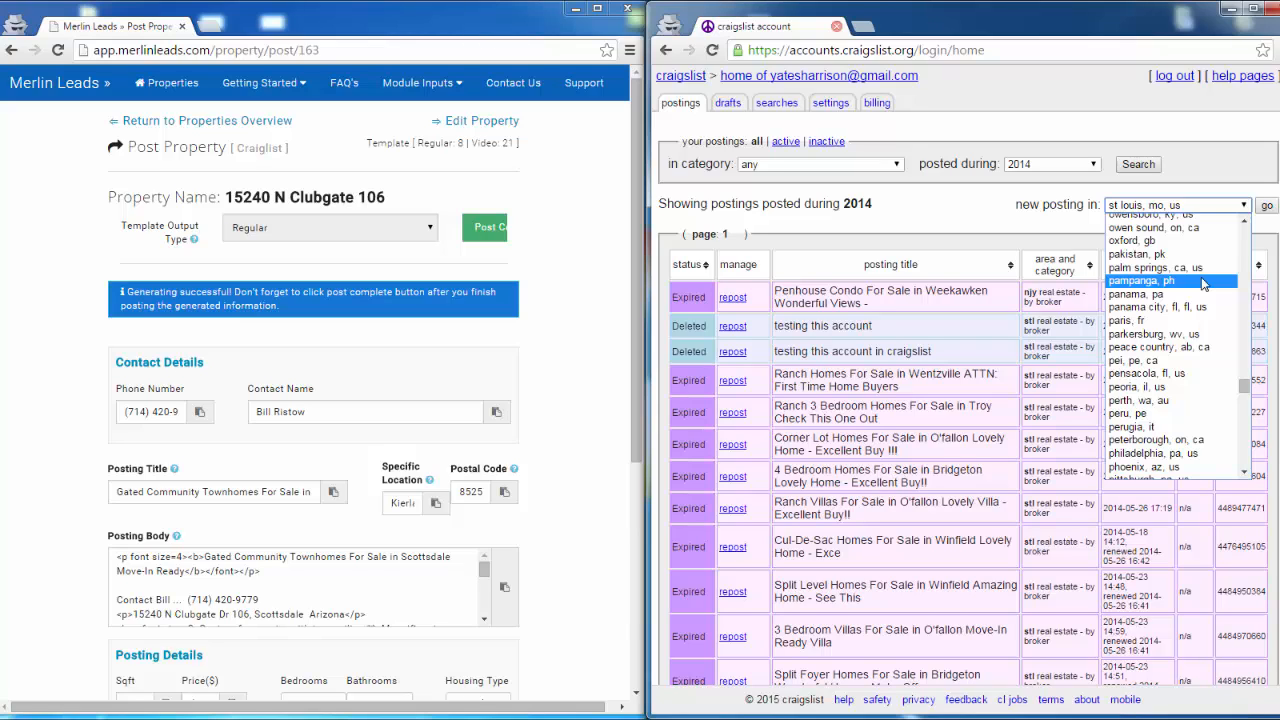
click(1162, 468)
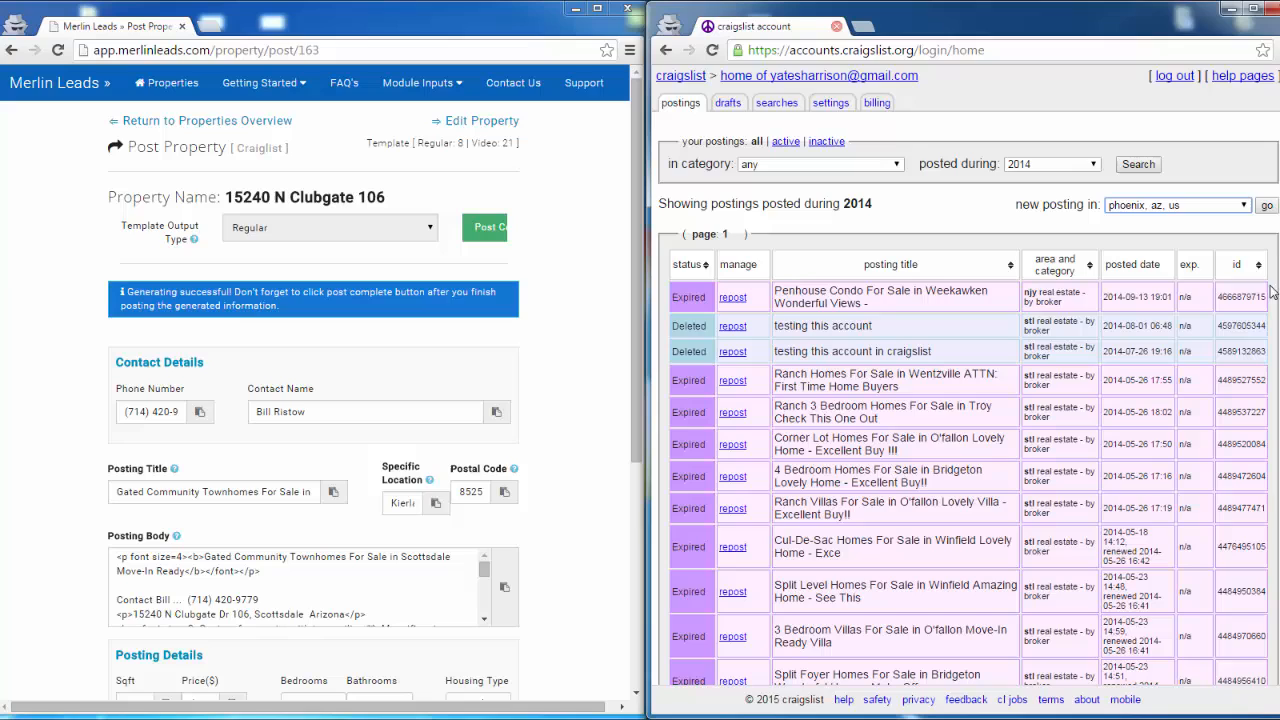
click(1268, 207)
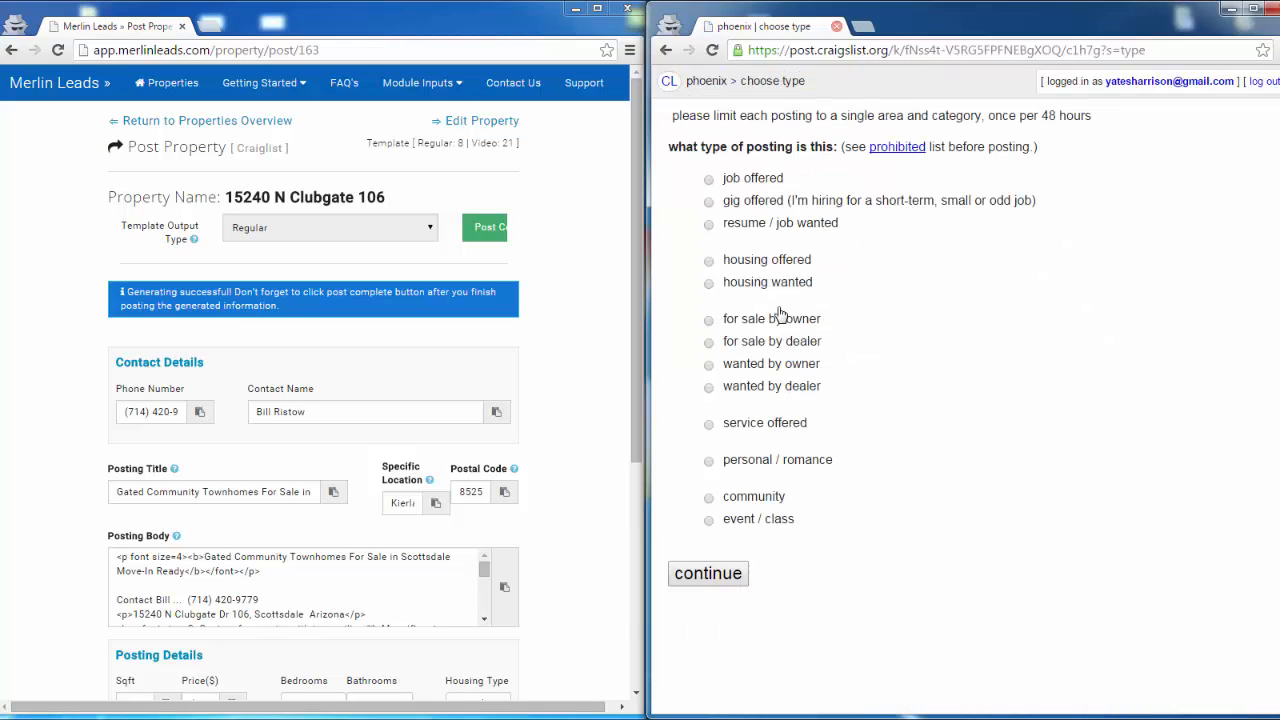
- Classify the posting as housing offered, real estate - by broker, accept the guidelines and choose the east valley area
click(708, 263)
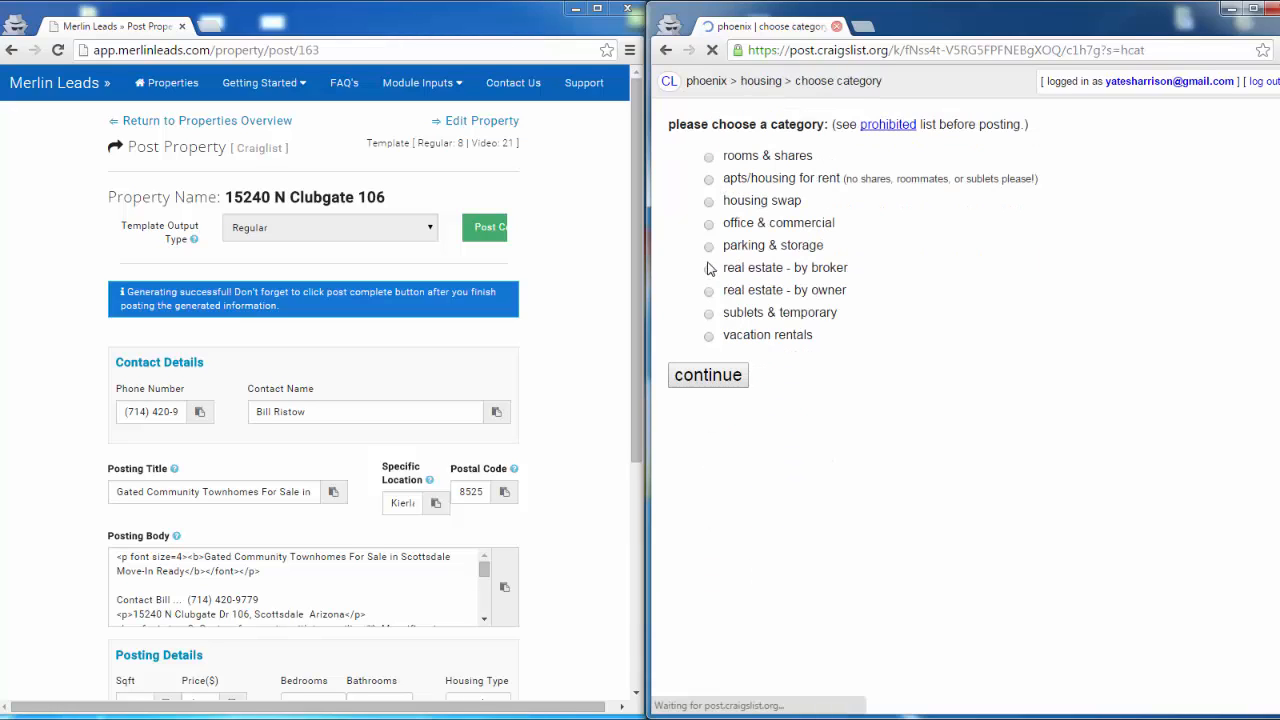
click(709, 270)
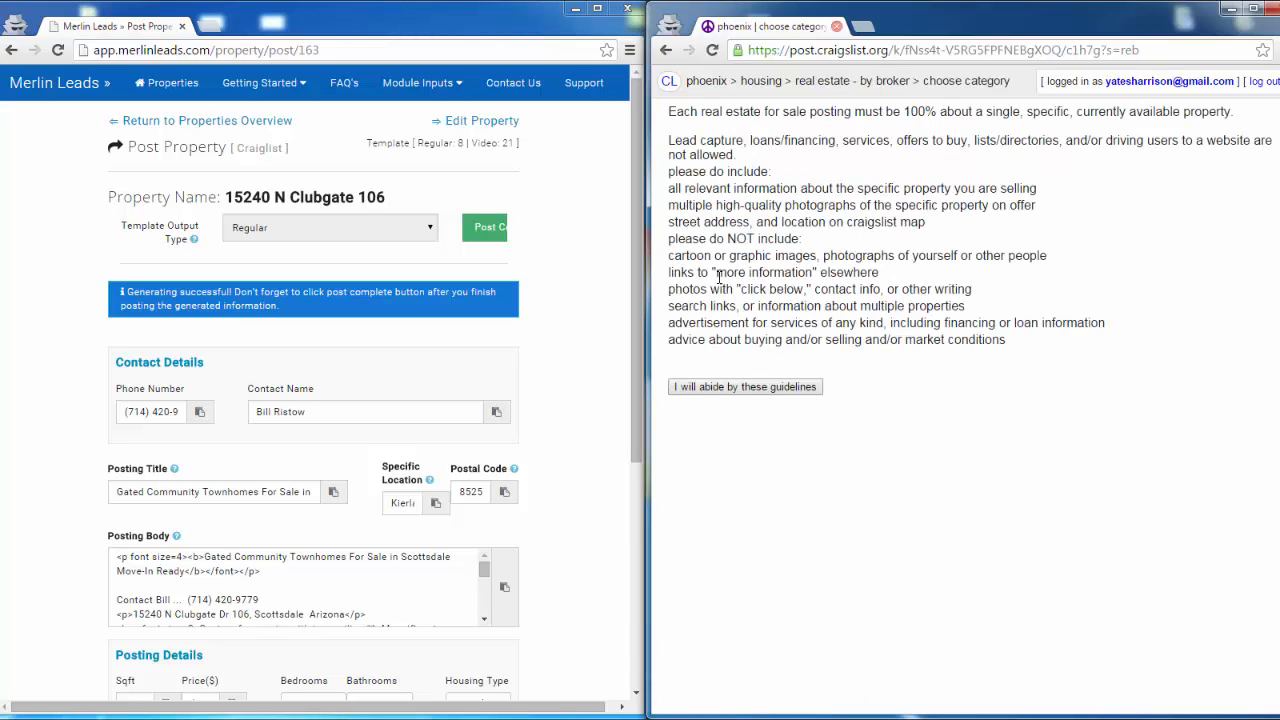
click(754, 387)
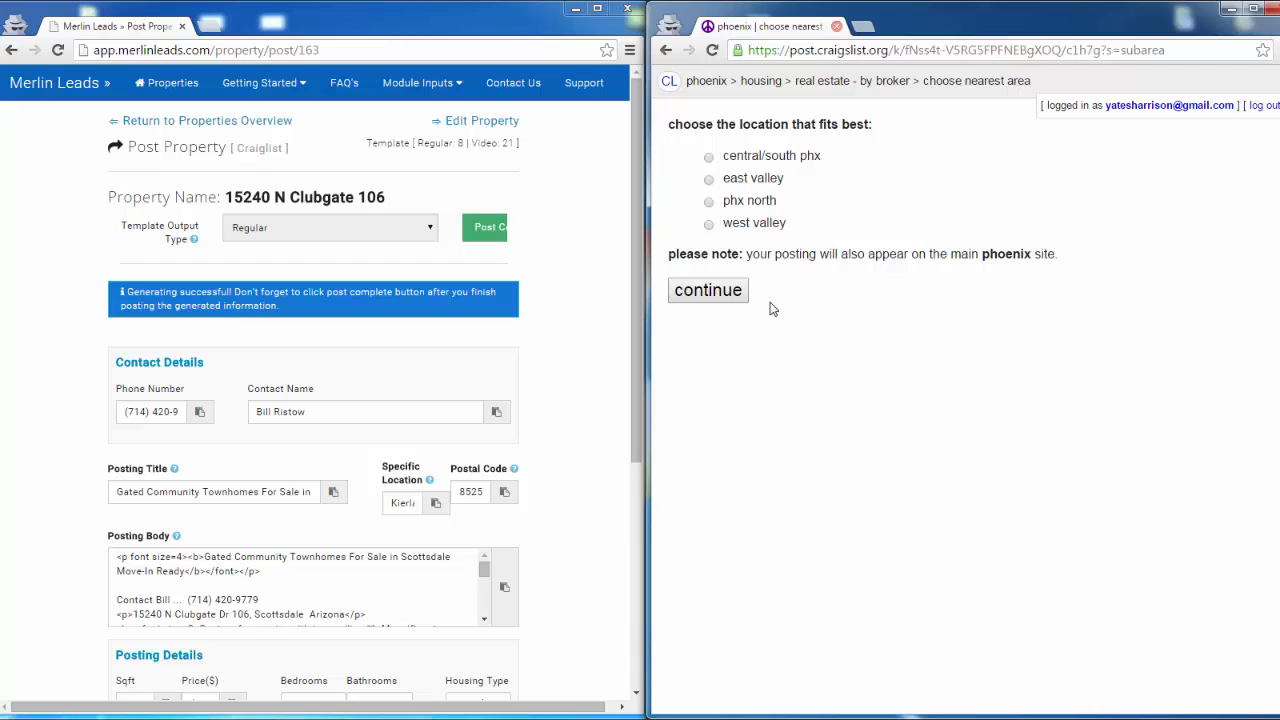
click(709, 179)
click(716, 292)
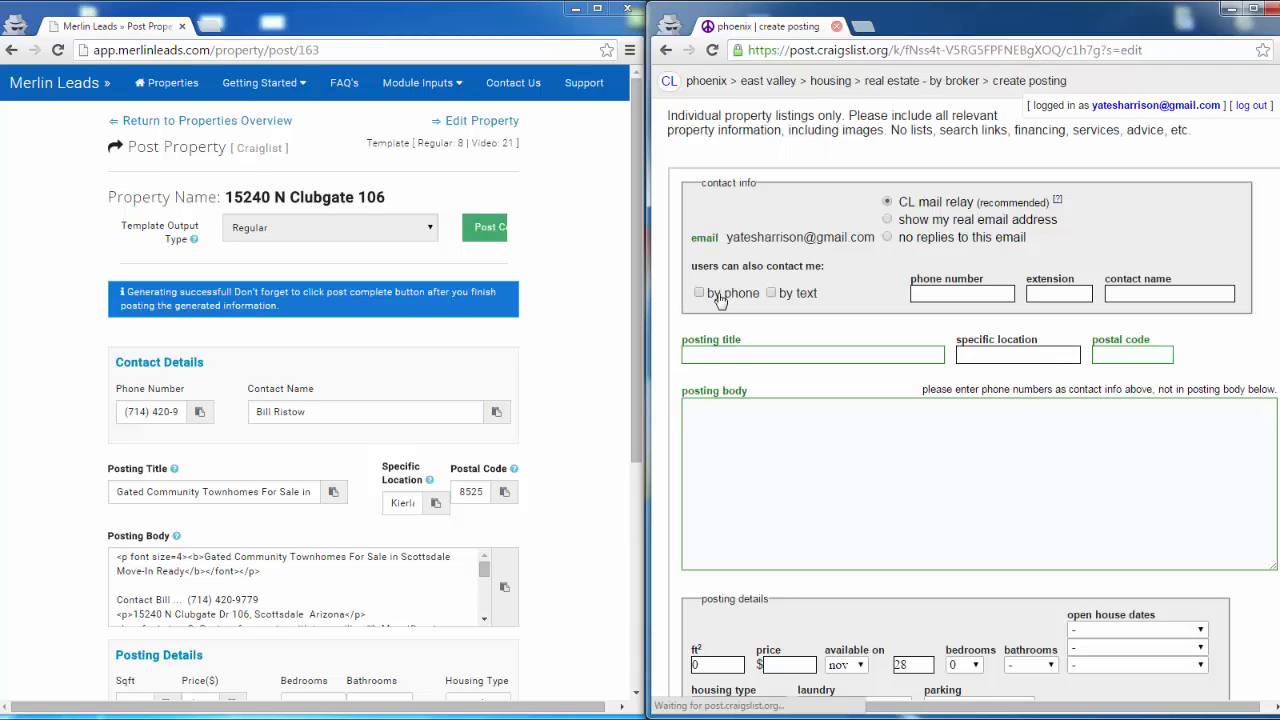
- Allow contact by phone and by text, and copy the generated phone number from Merlin Leads into the craigslist contact info
click(700, 294)
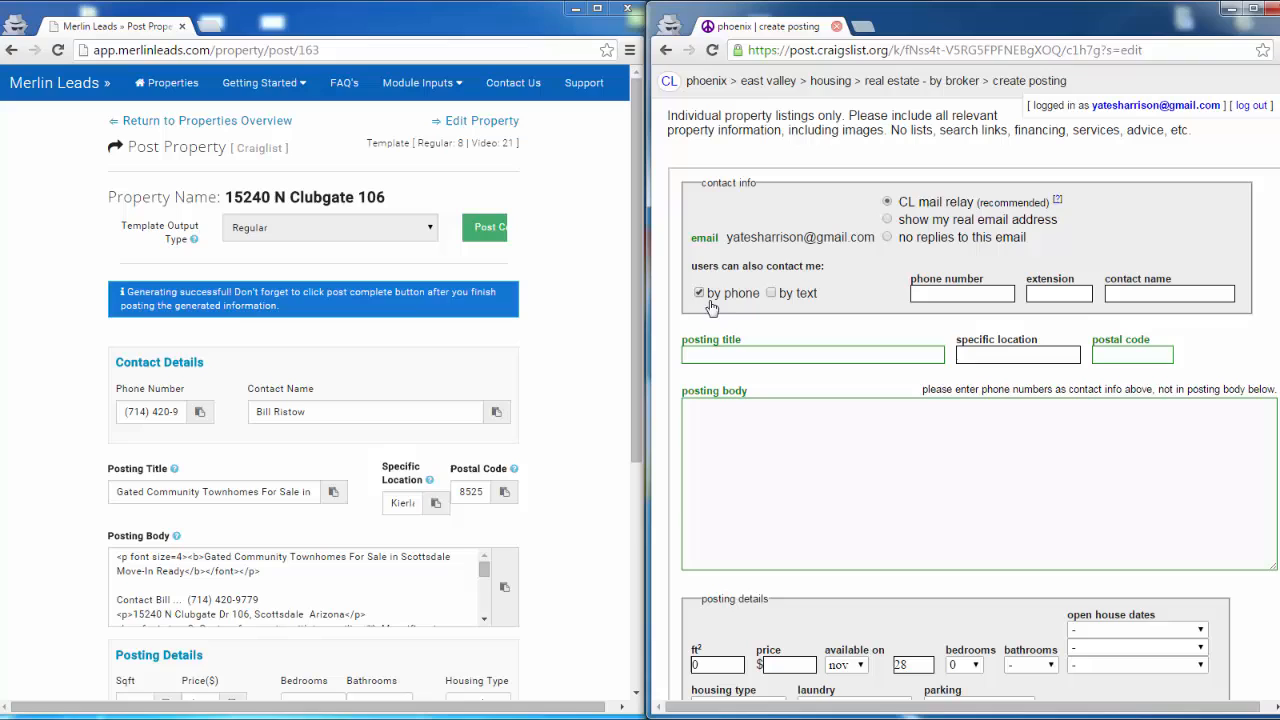
click(771, 294)
click(198, 414)
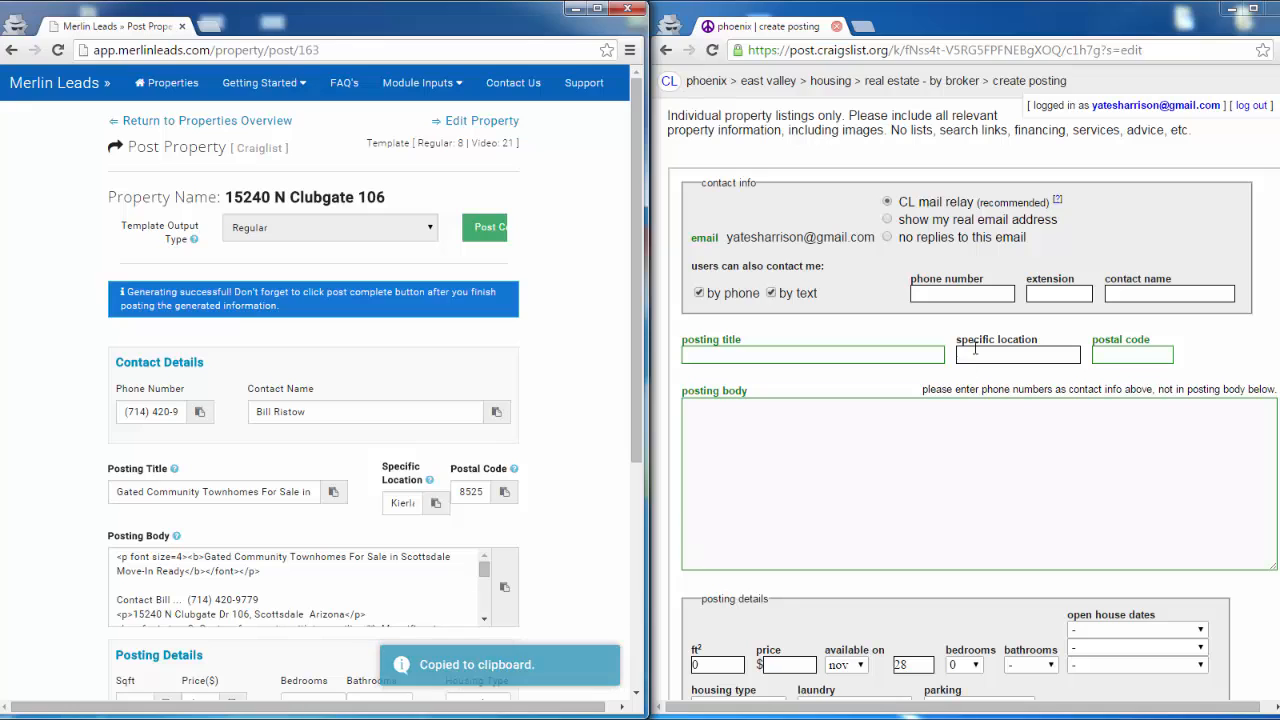
click(936, 292)
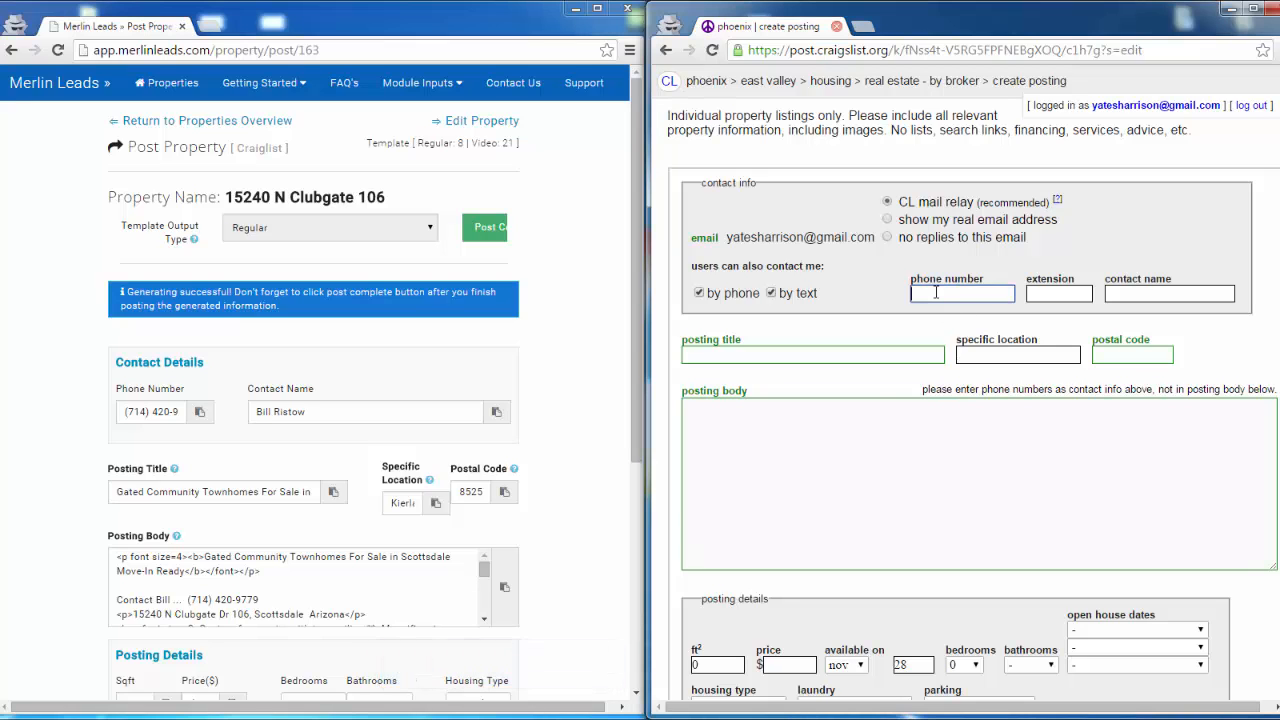
key(ctrl+v)
right_click(990, 293)
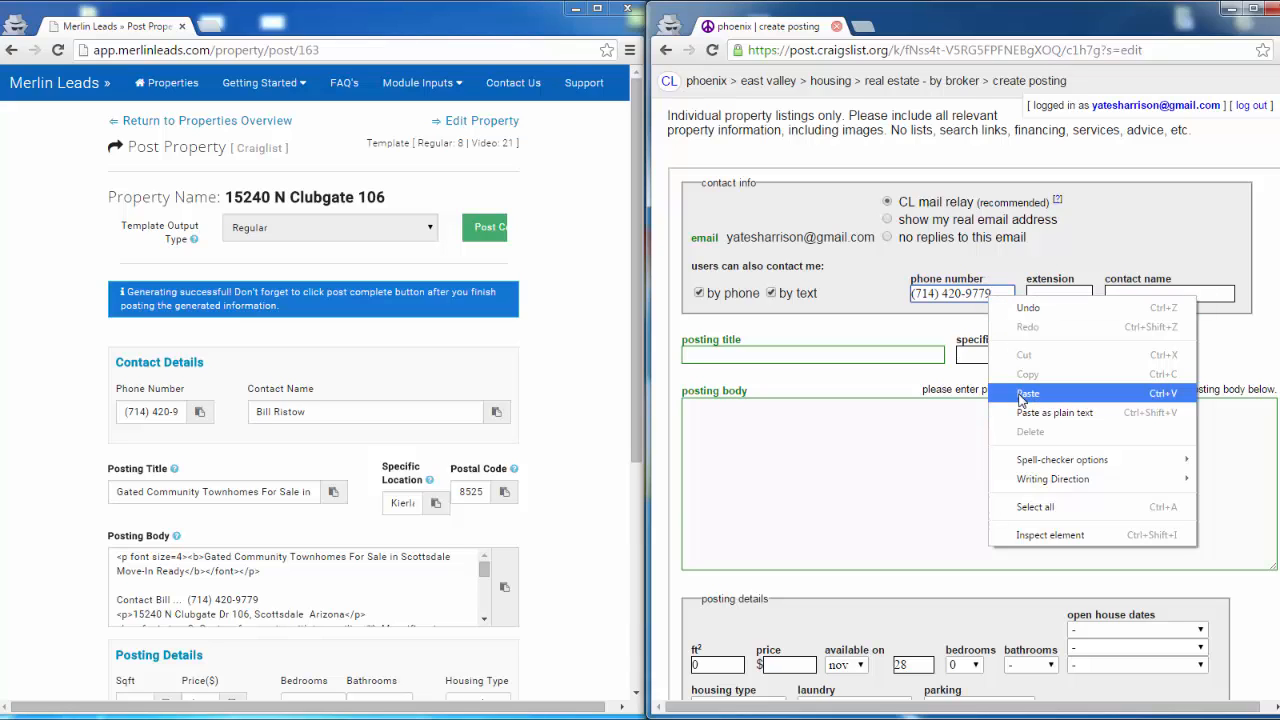
click(530, 425)
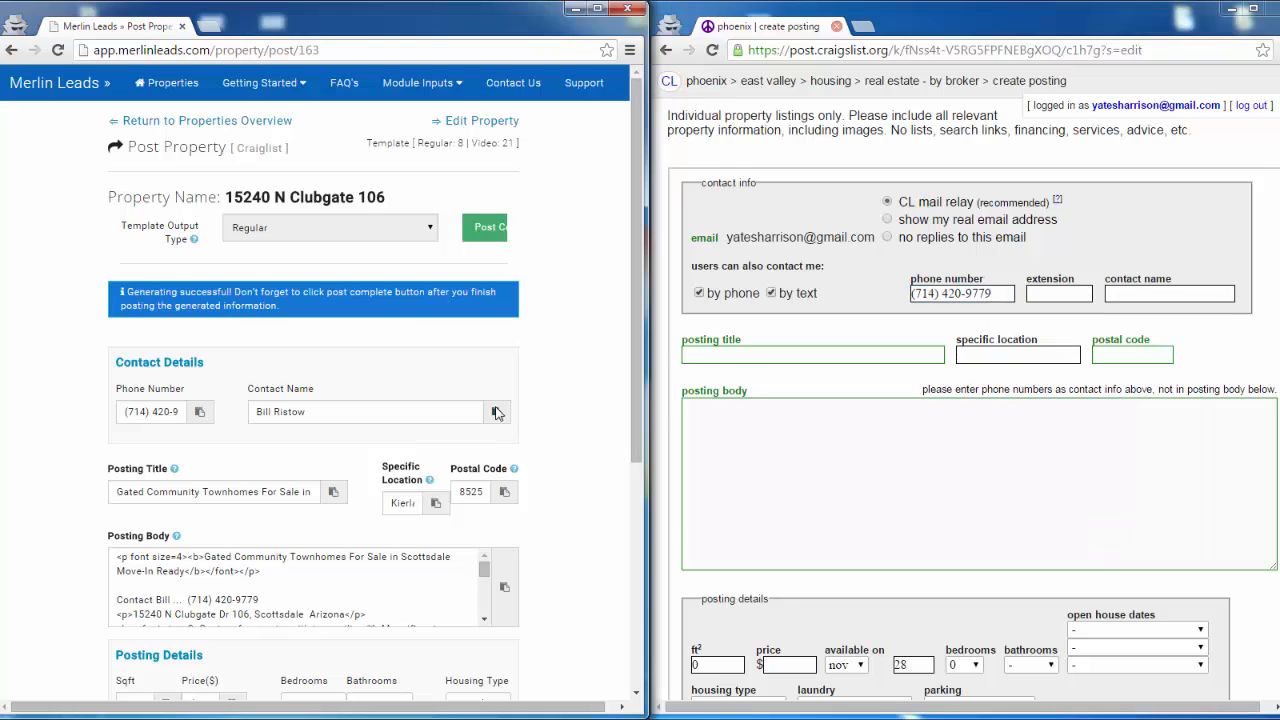
- Copy the generated contact name from Merlin Leads into the craigslist contact info
click(497, 413)
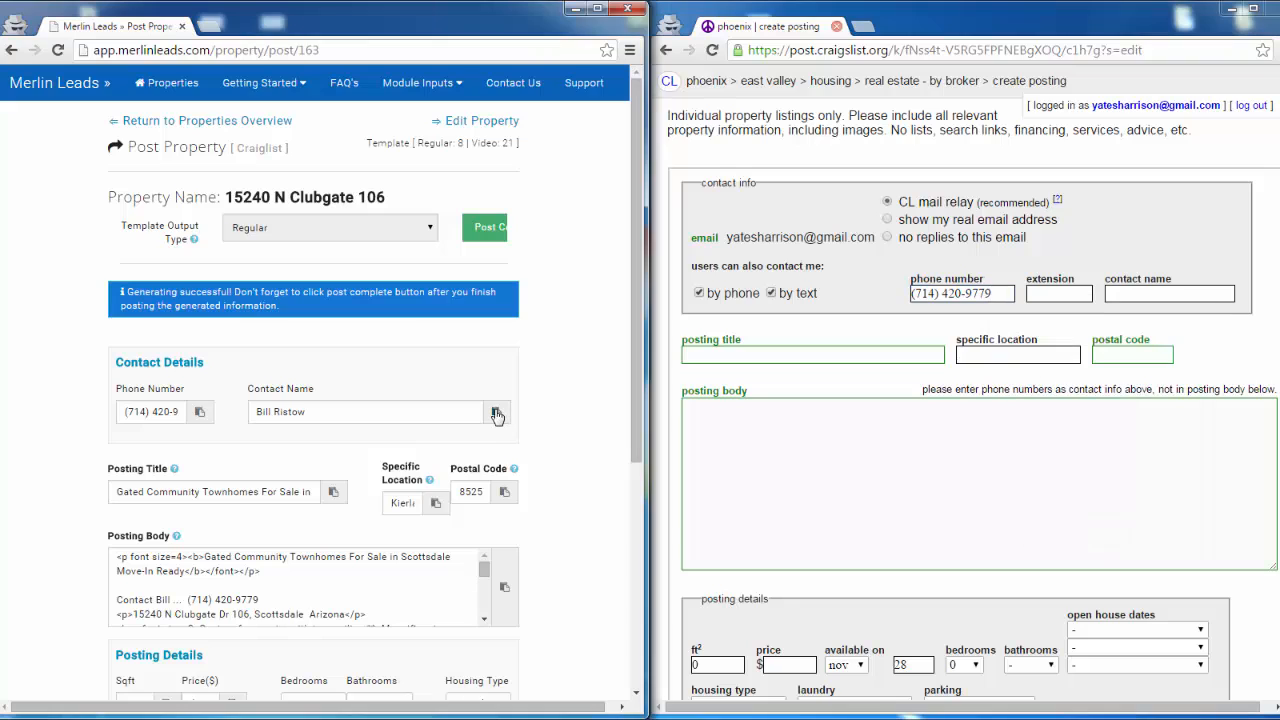
click(1125, 297)
key(ctrl+v)
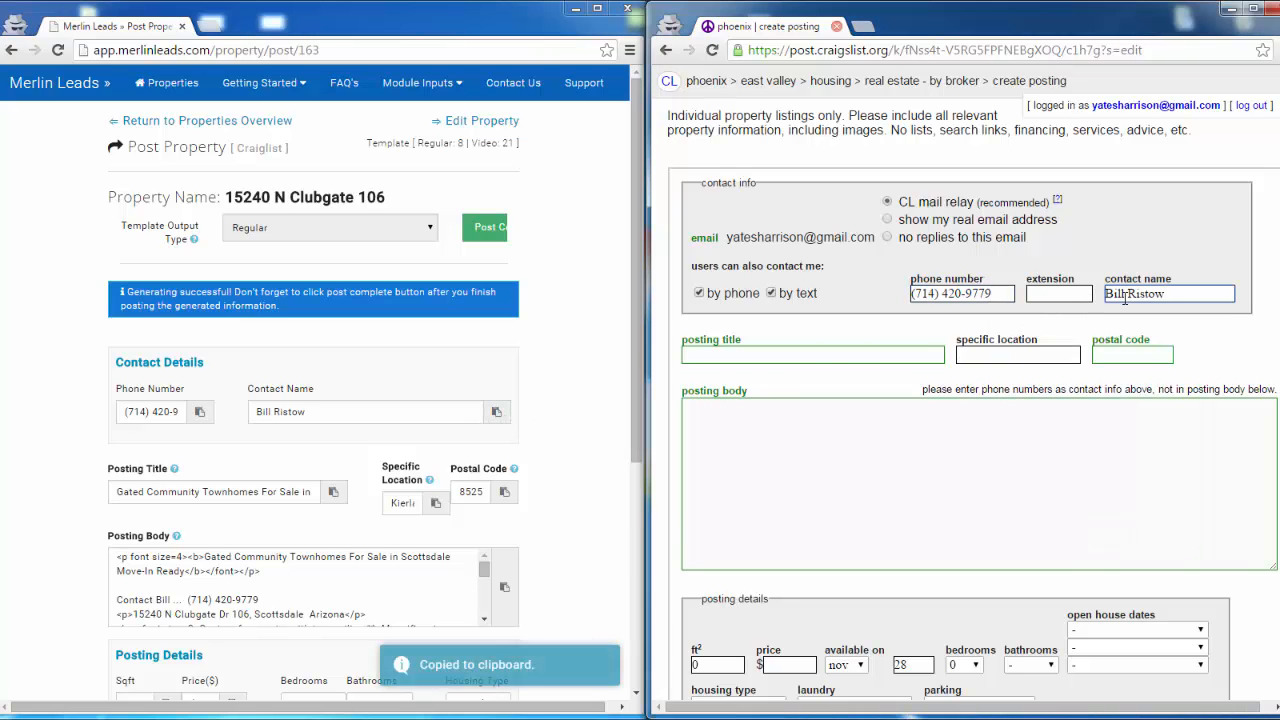
- Copy the generated title "Gated Community Townhomes For Sale in Scottsdale Move-In Ready" into the craigslist posting title
click(334, 495)
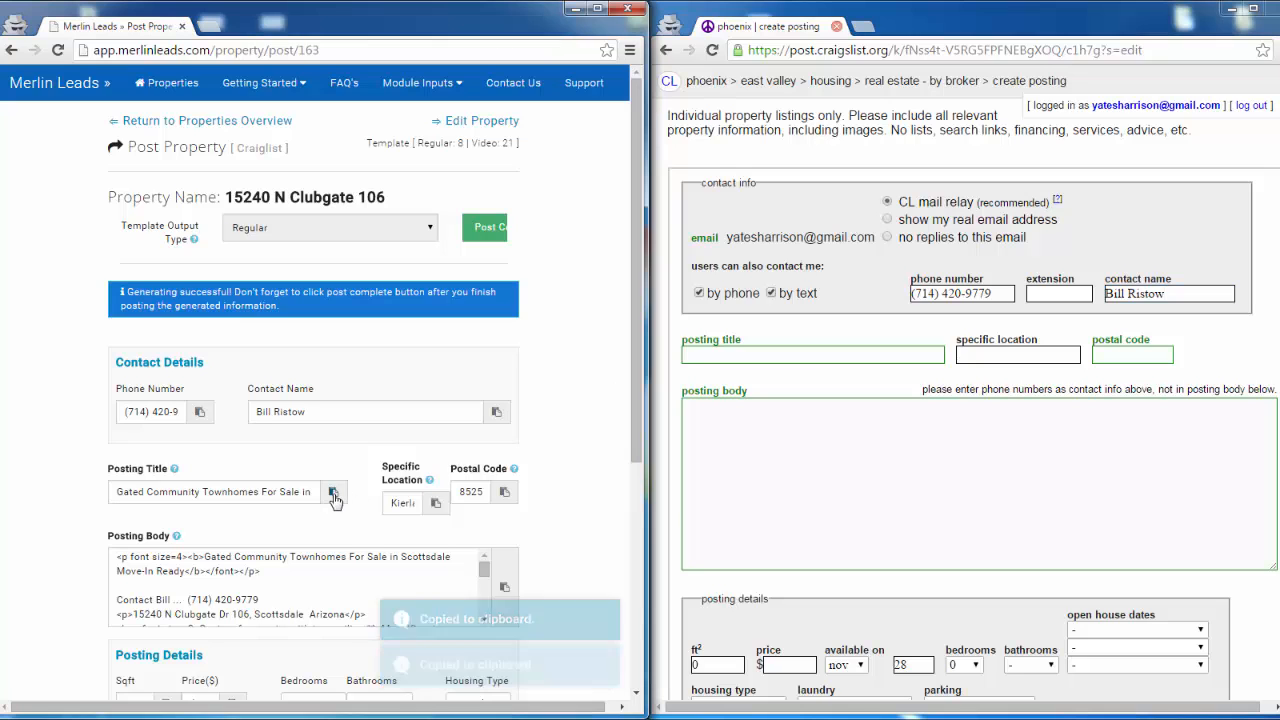
click(706, 352)
key(ctrl+v)
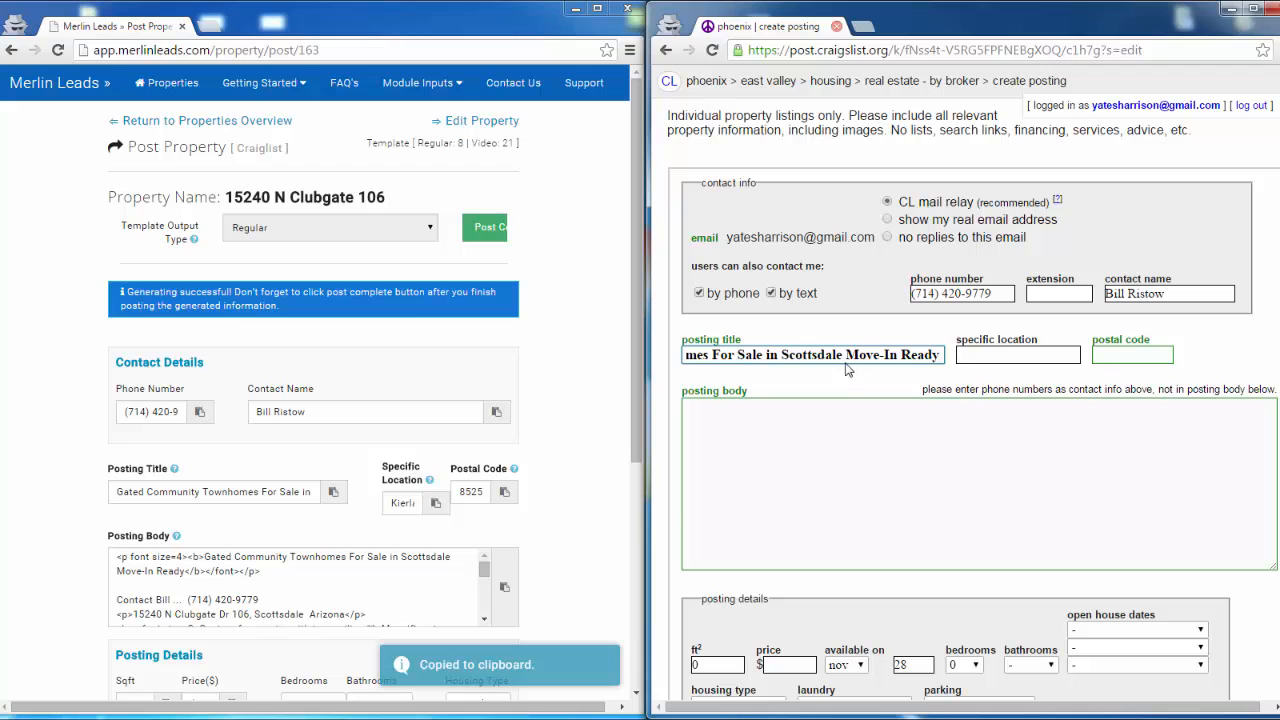
- Copy the generated specific location, Kierland Heritage, AZ, and the postal code from Merlin Leads into the craigslist posting
click(481, 501)
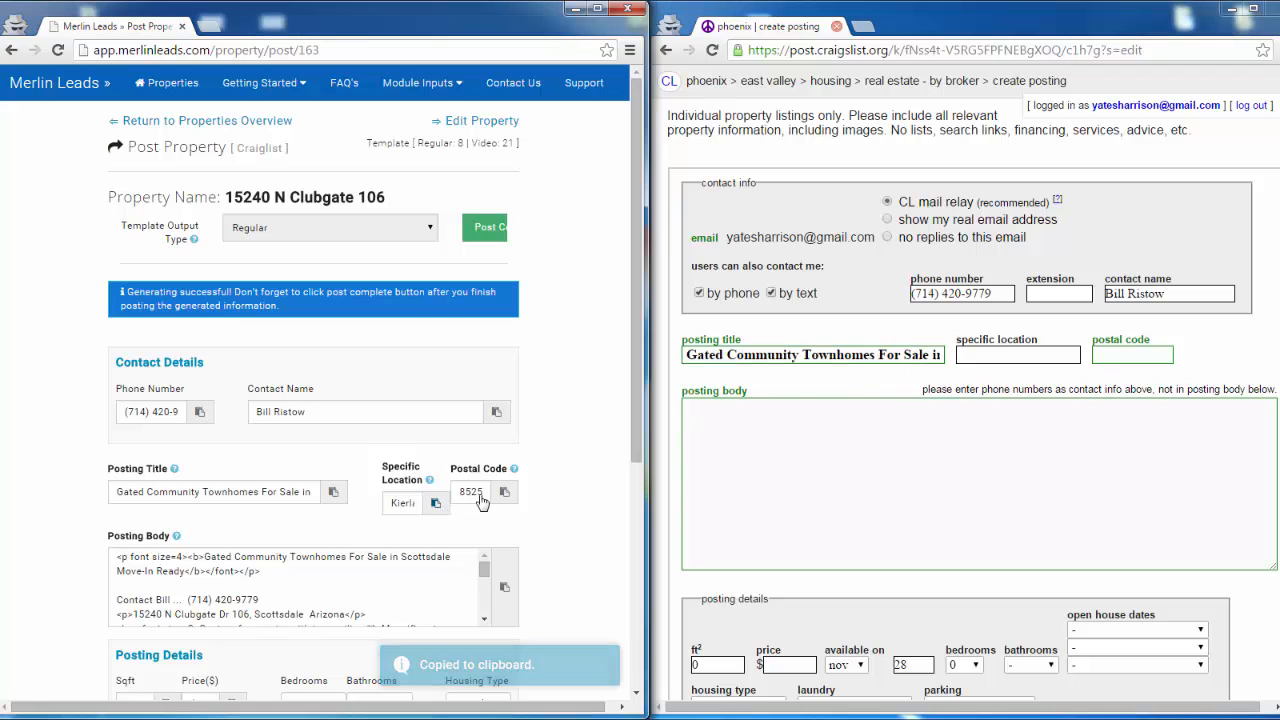
click(1017, 355)
key(ctrl+v)
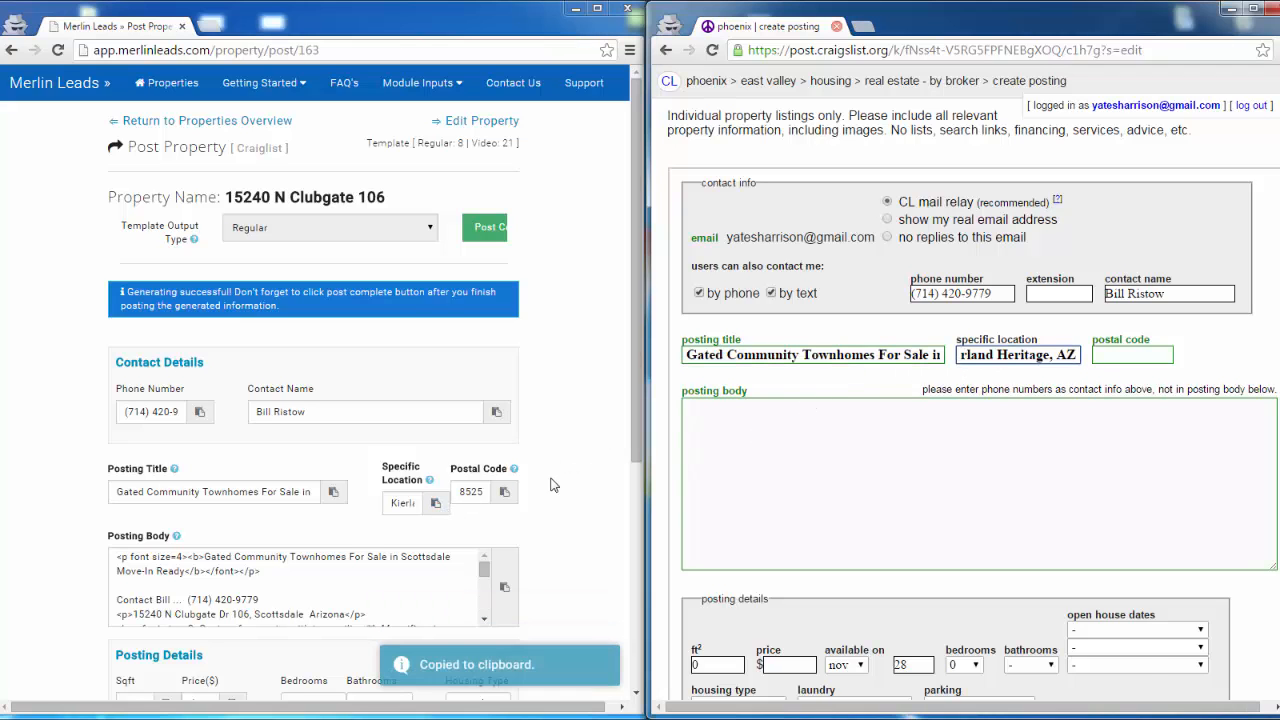
click(504, 491)
click(1147, 357)
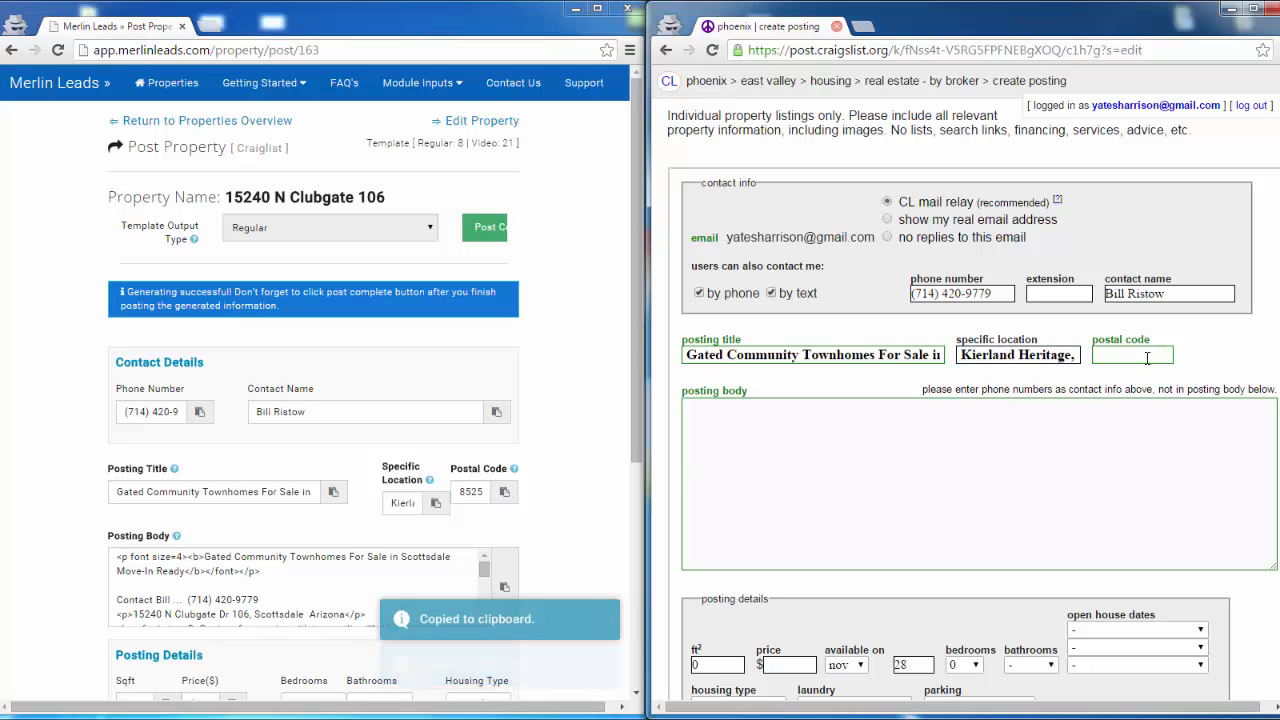
key(ctrl+v)
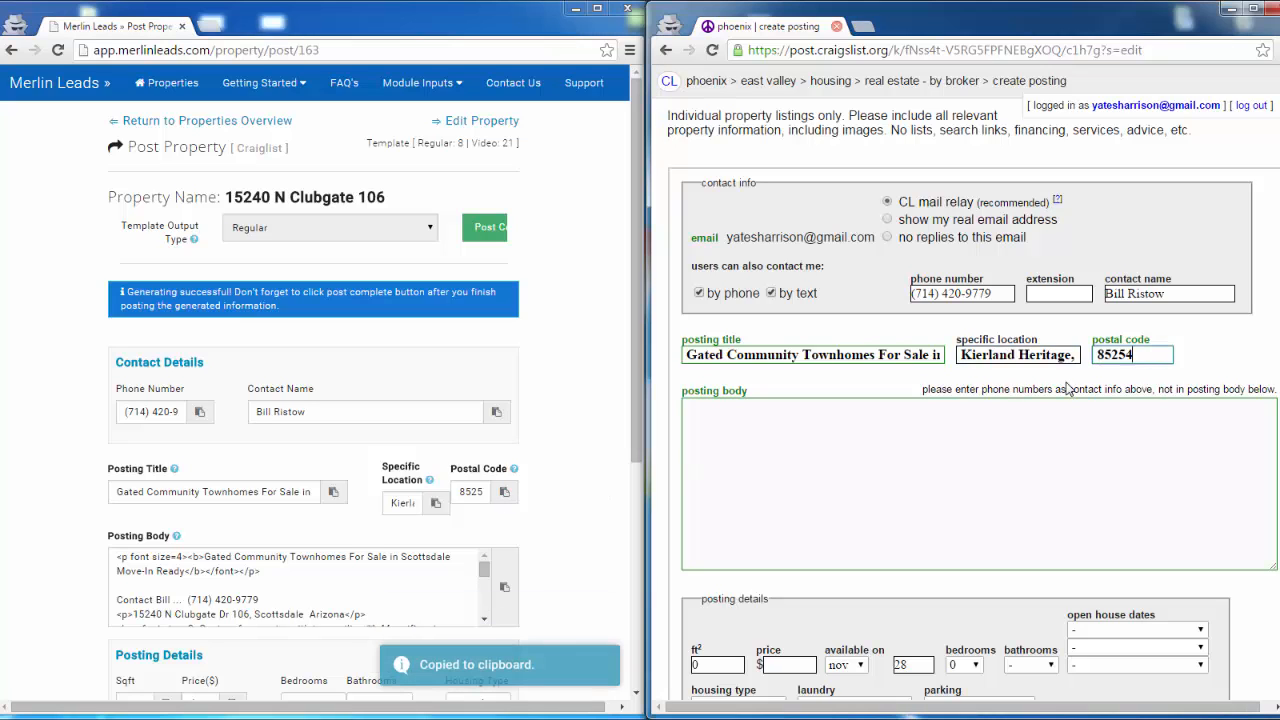
- Copy the generated posting body with its HTML formatting from Merlin Leads into the craigslist posting body
click(512, 586)
click(710, 431)
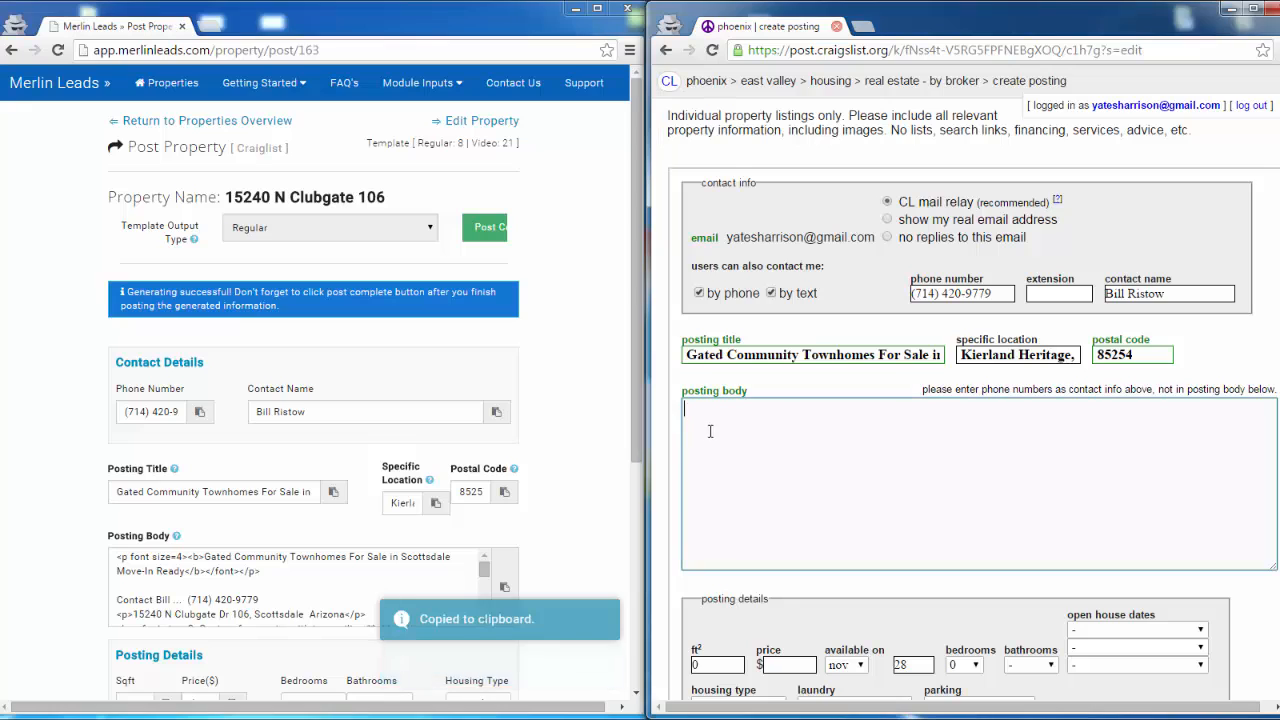
key(ctrl+v)
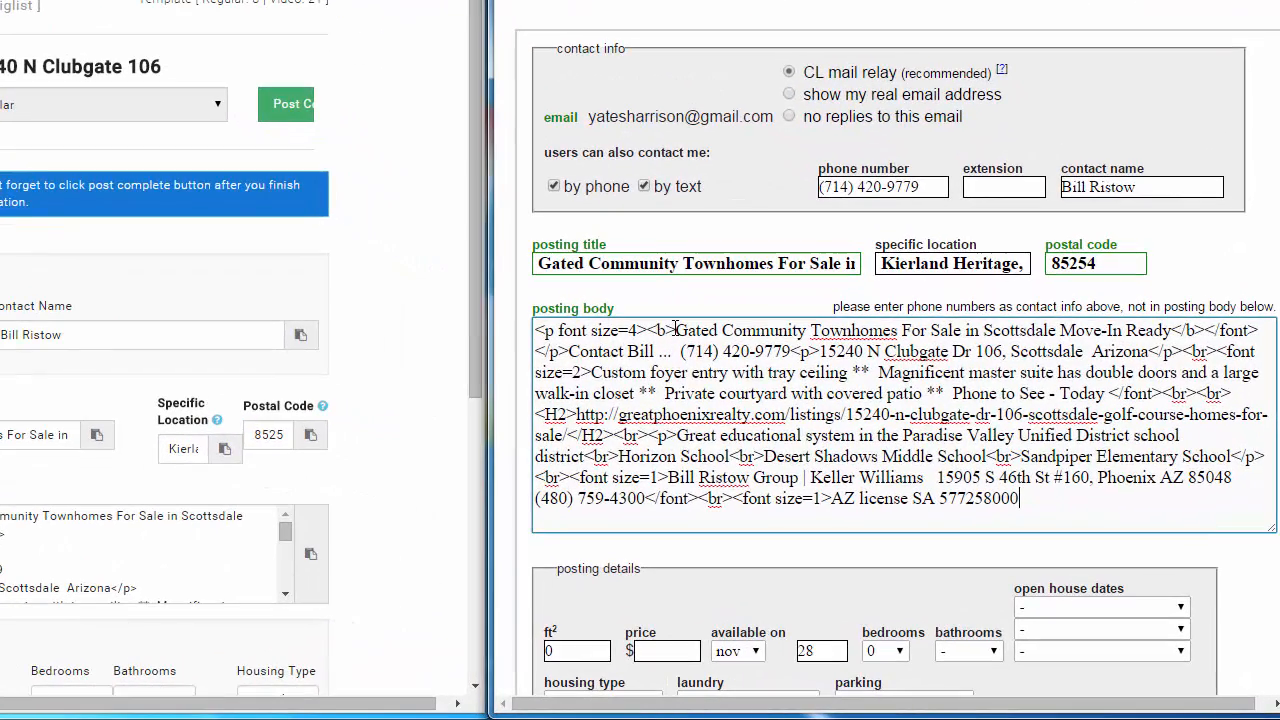
drag(796, 408, 783, 408)
drag(659, 330, 648, 330)
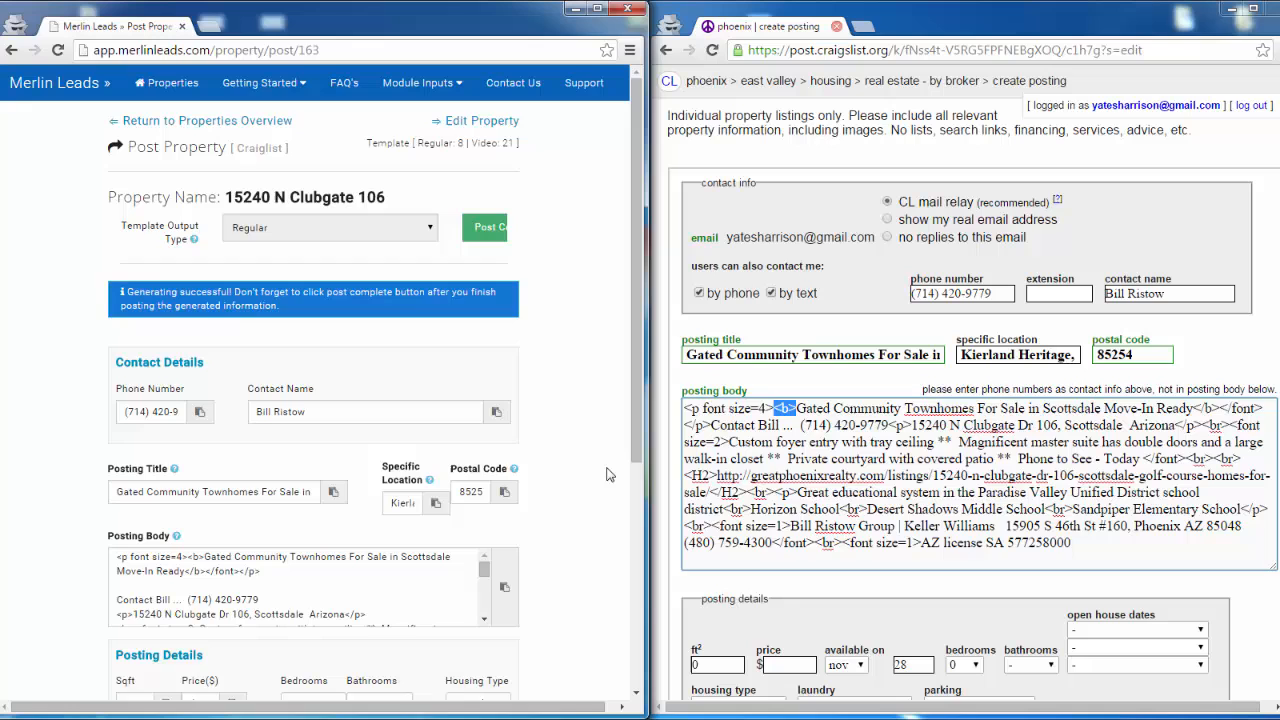
- Set the housing type in the craigslist posting details to townhouse, matching the generated details in Merlin Leads
click(435, 404)
scroll(603, 474, down, 3)
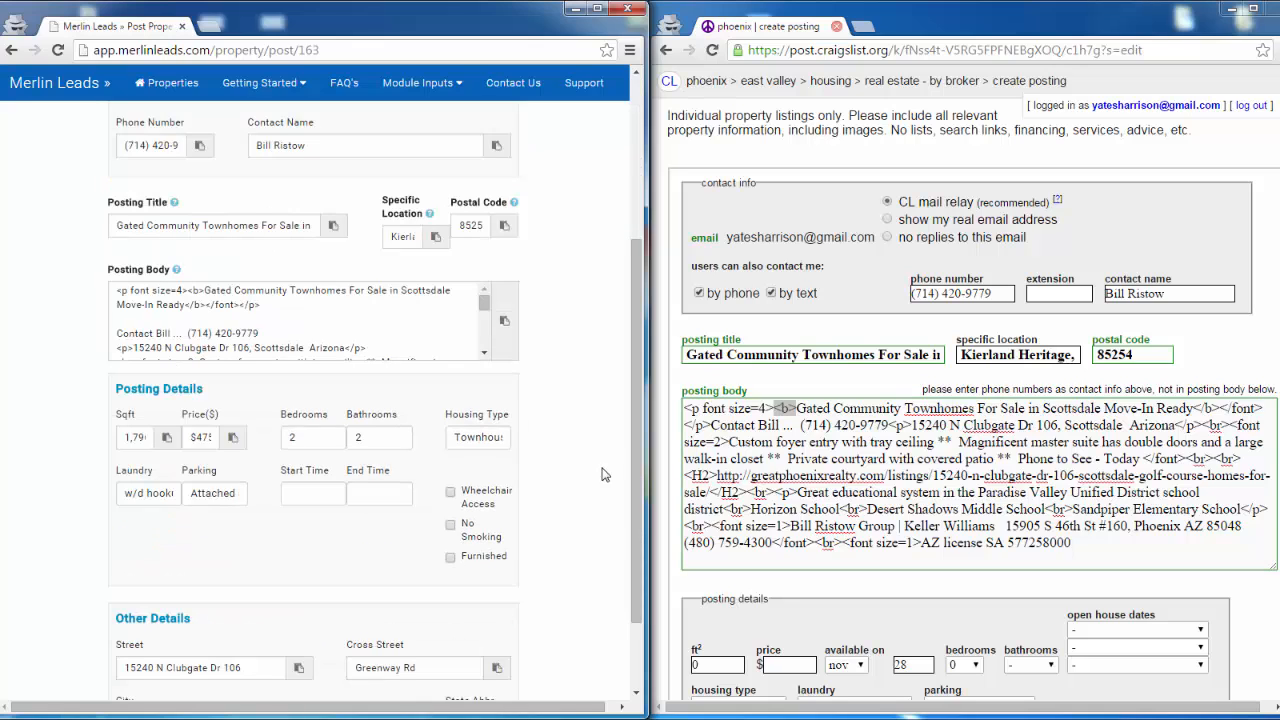
click(665, 472)
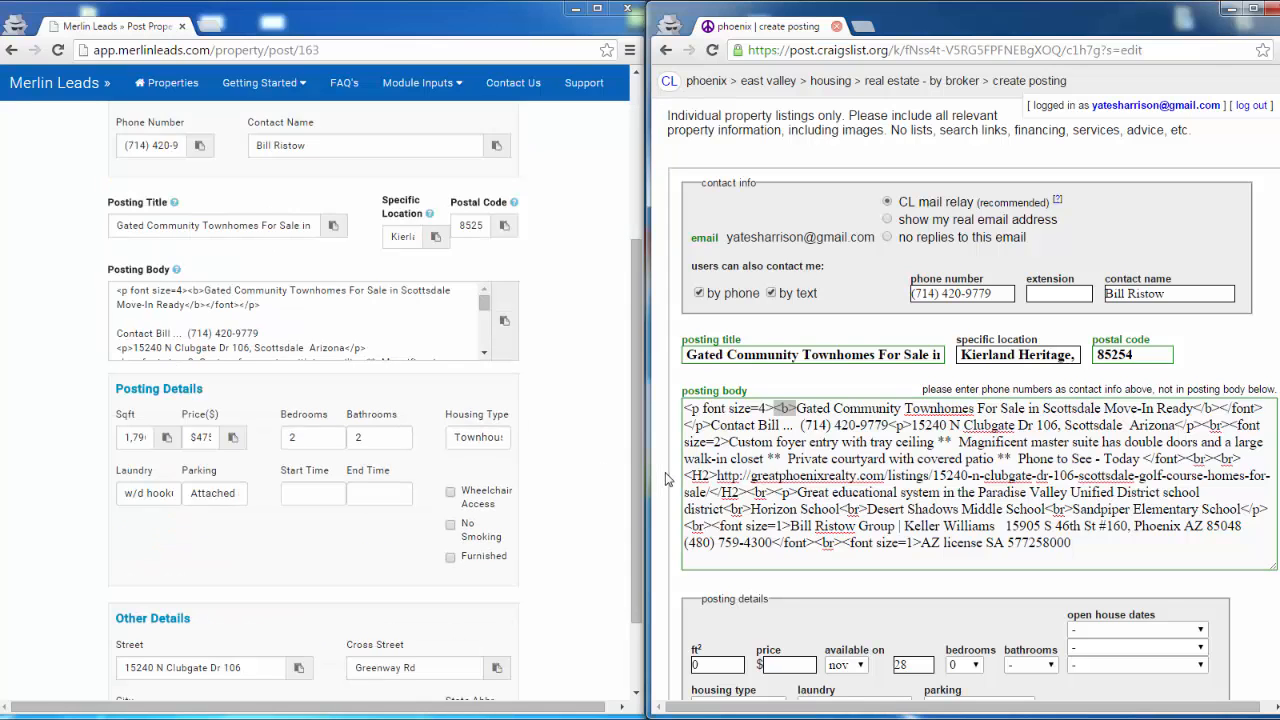
scroll(665, 472, down, 1)
scroll(665, 472, down, 1)
scroll(665, 472, down, 1)
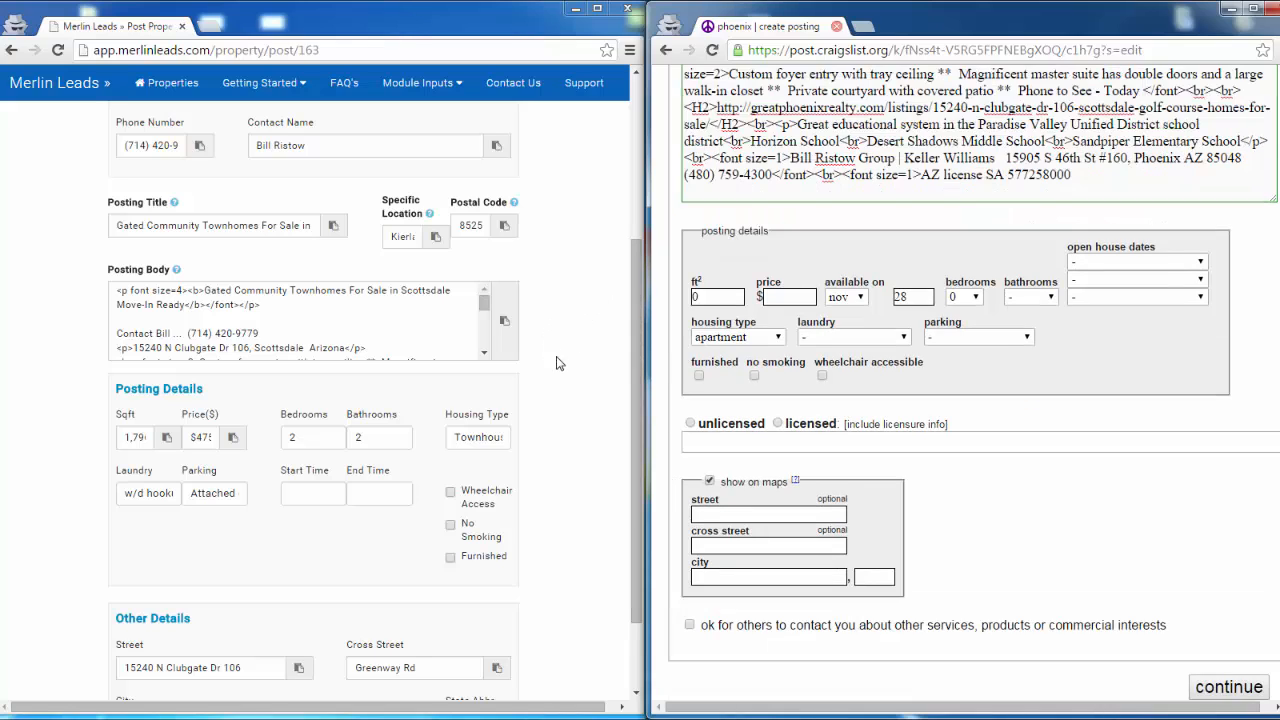
scroll(573, 369, down, 1)
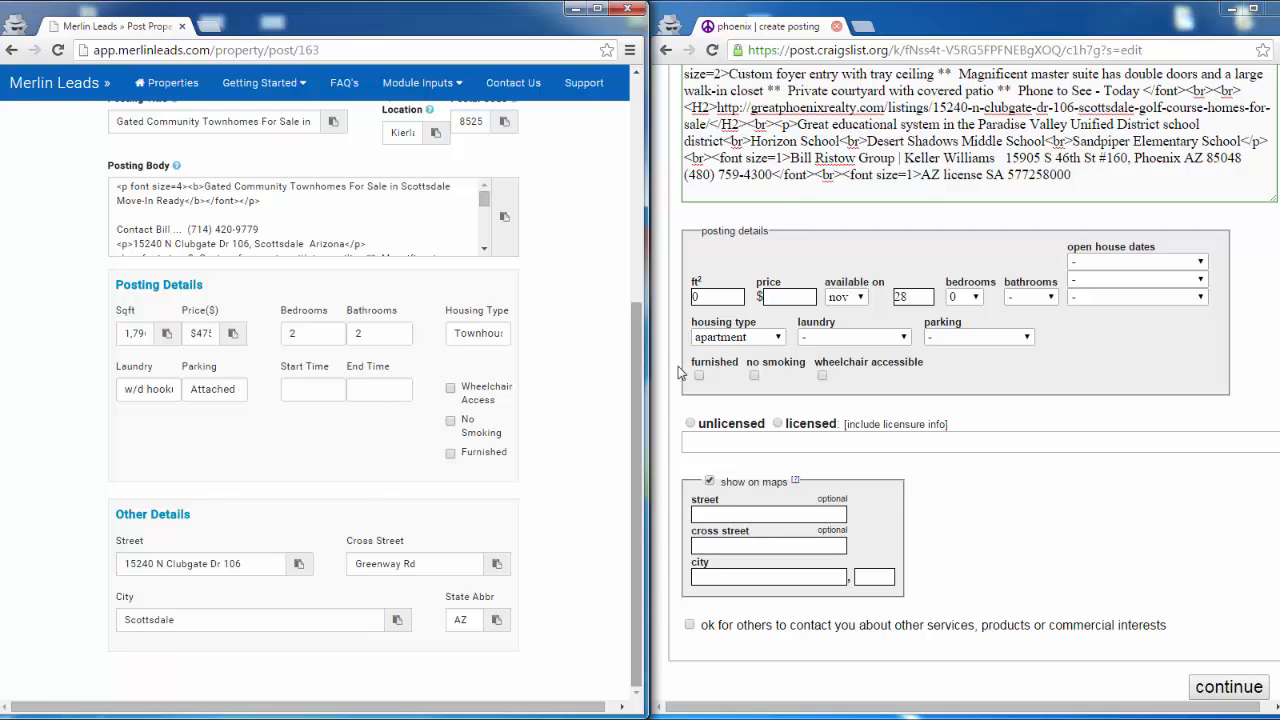
click(779, 338)
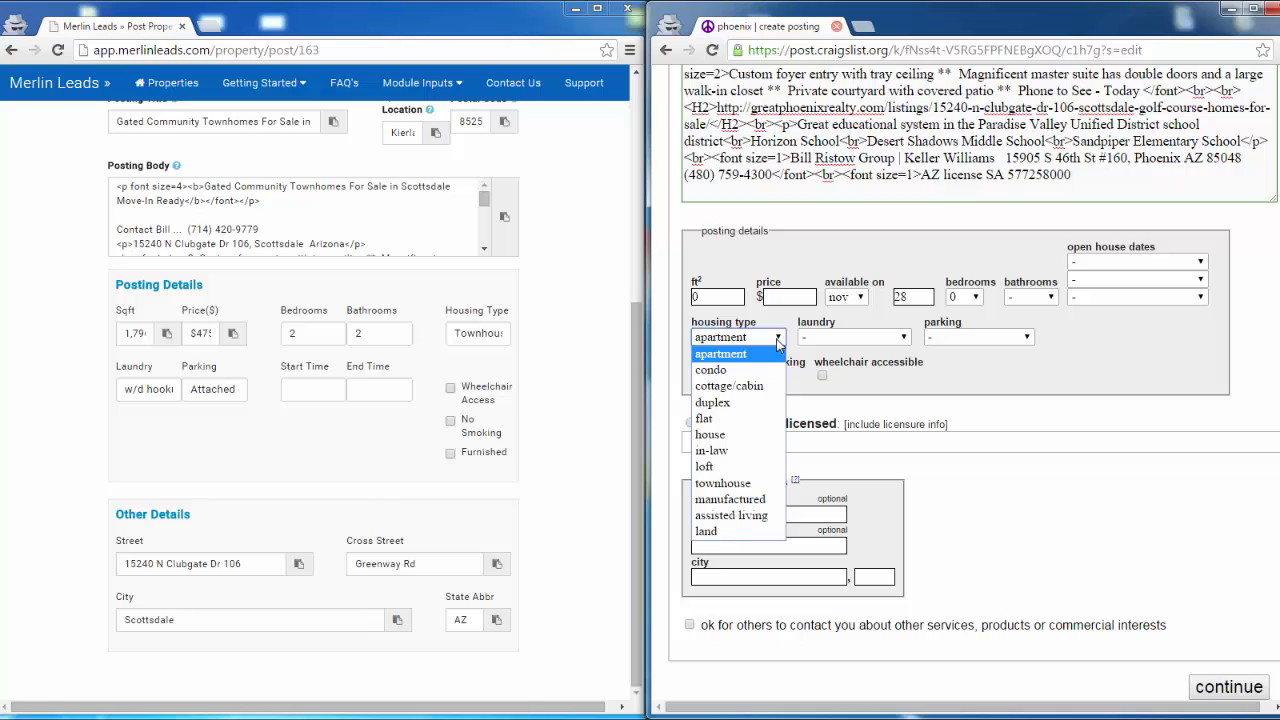
click(720, 441)
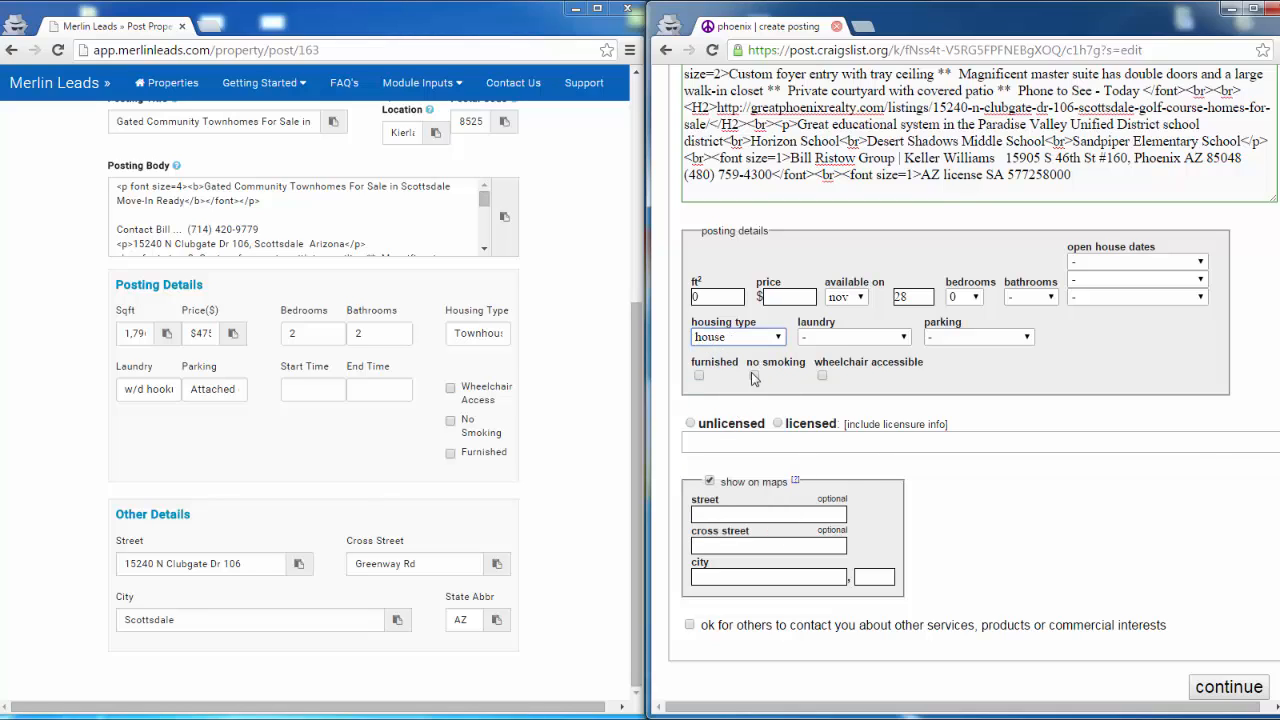
click(779, 338)
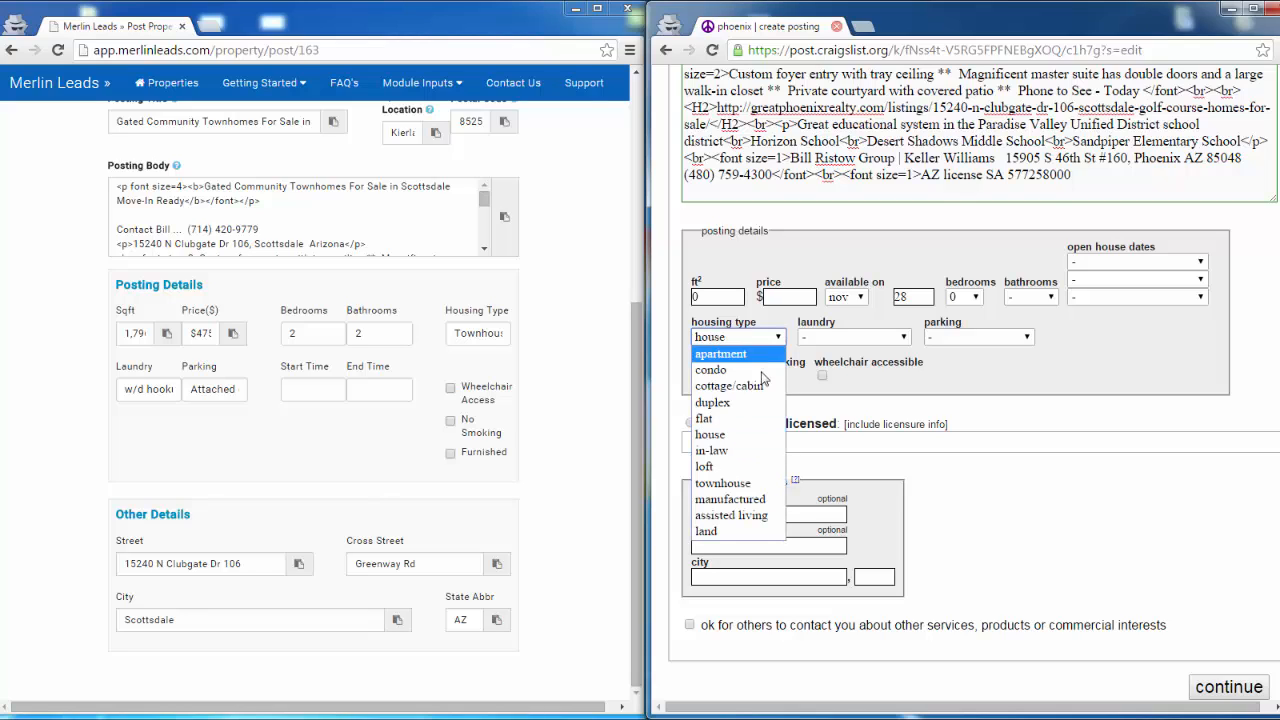
click(731, 485)
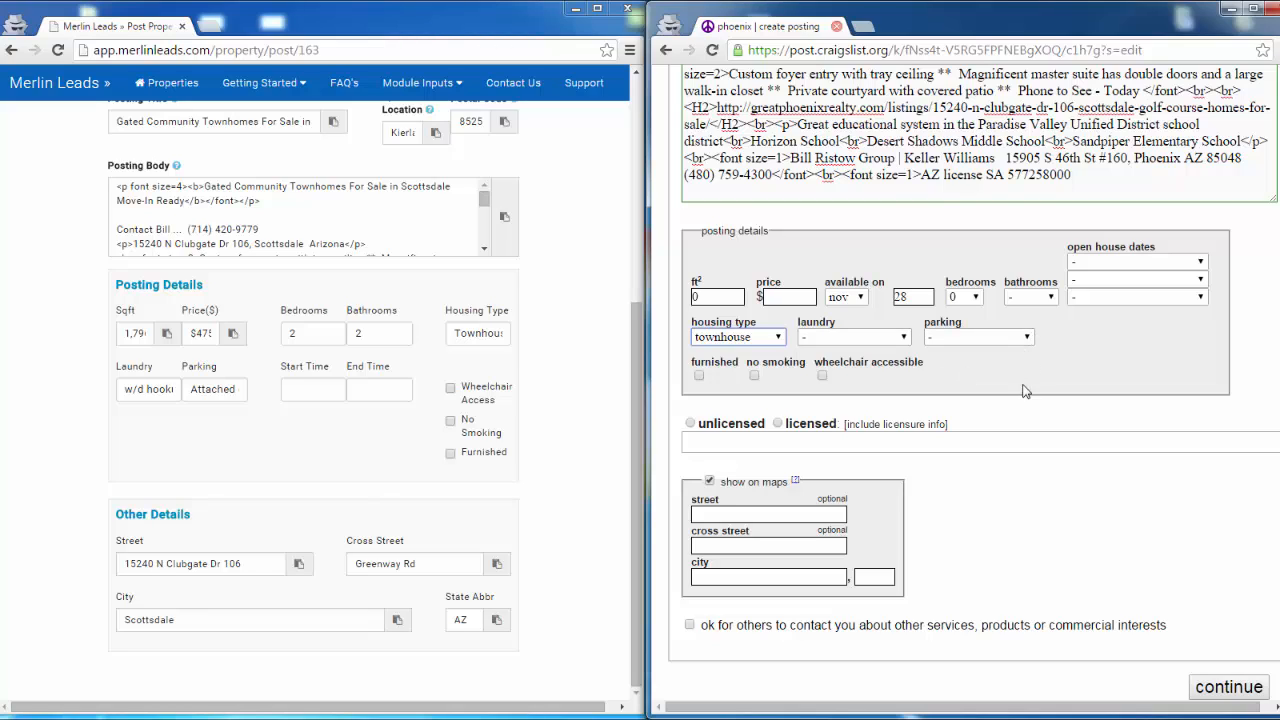
- Mark the poster as licensed and copy the AZ license line from the end of the posting body into the licensure info
click(778, 423)
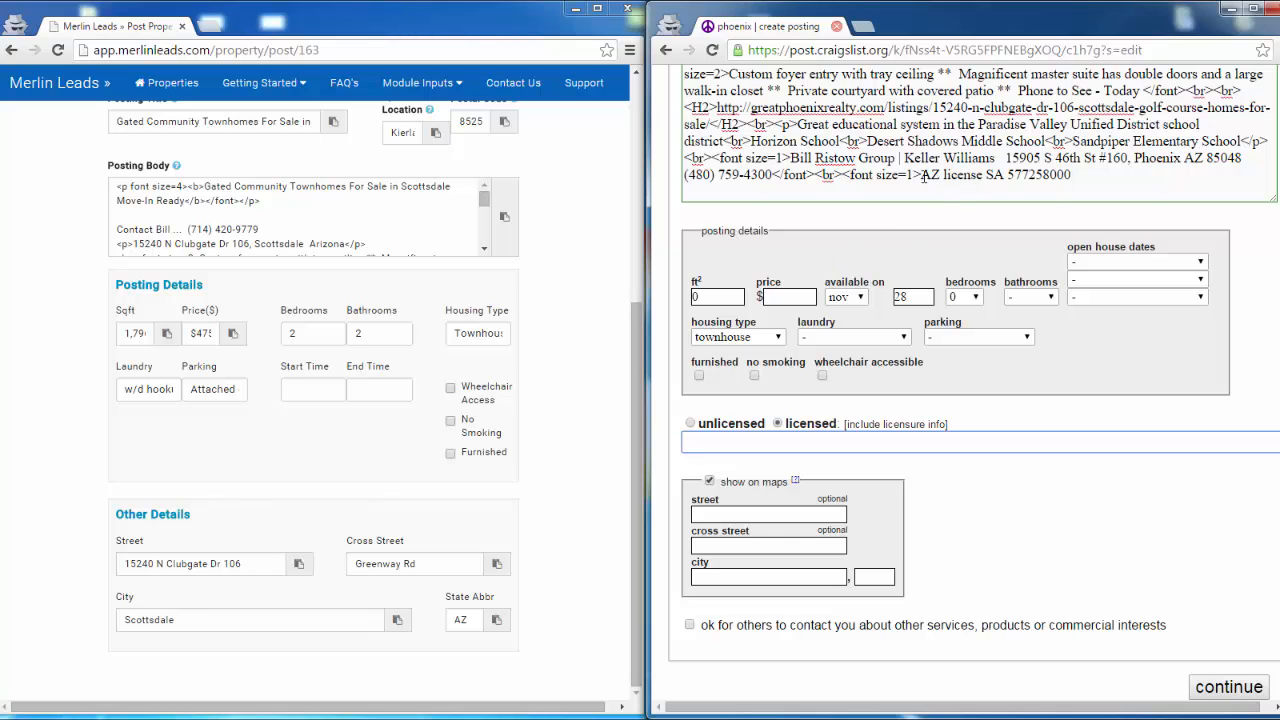
drag(921, 175, 1075, 175)
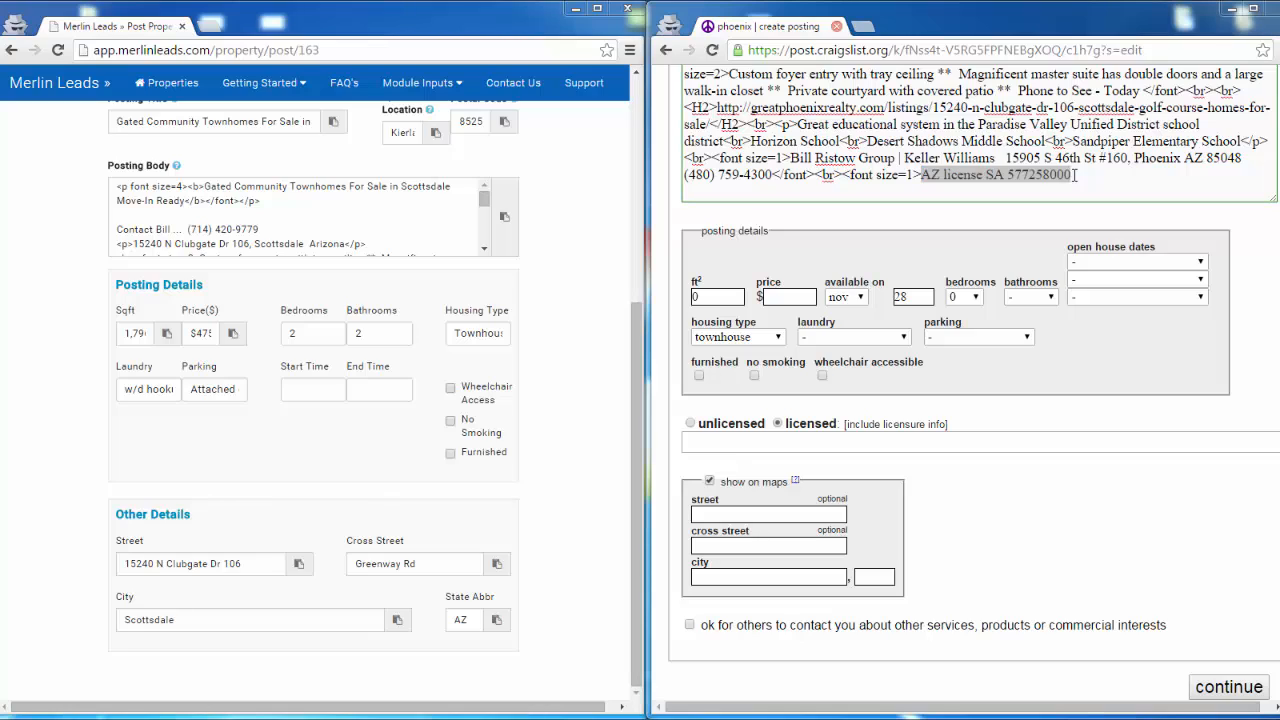
drag(1075, 175, 933, 183)
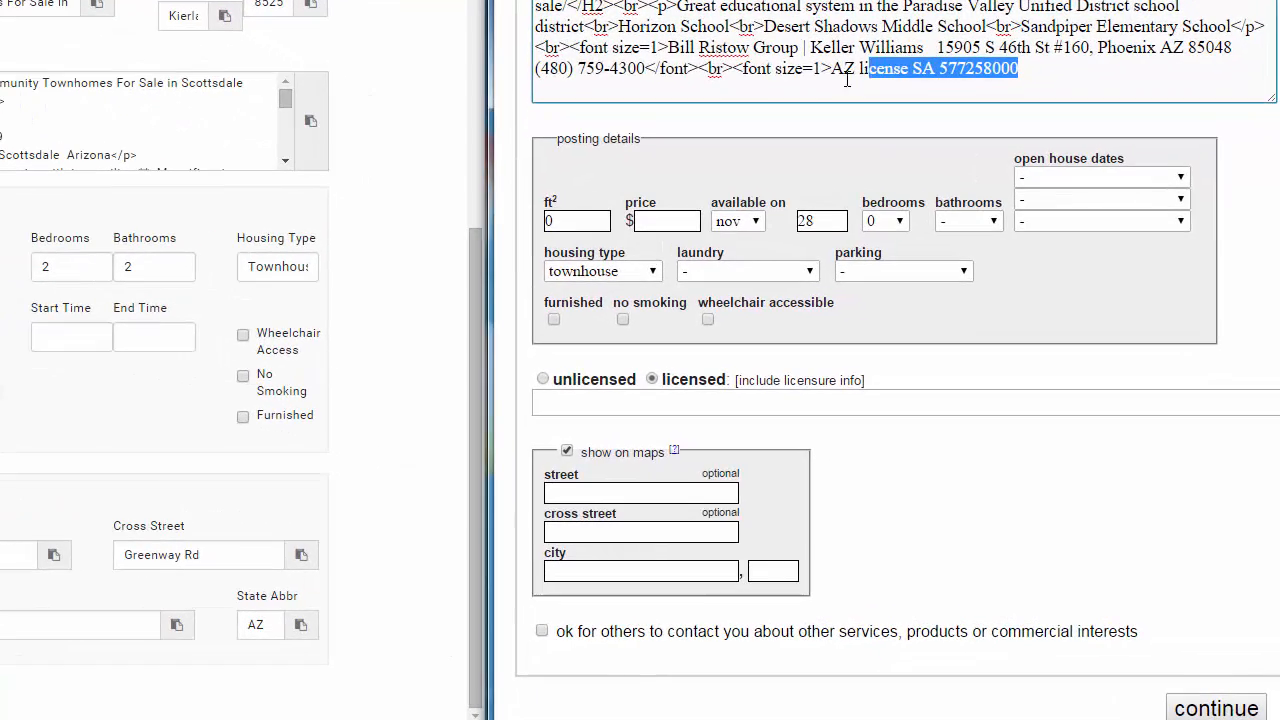
mouse_move(847, 79)
mouse_down()
mouse_move(822, 80)
mouse_move(1015, 66)
mouse_move(831, 68)
mouse_up()
key(ctrl+c)
click(832, 72)
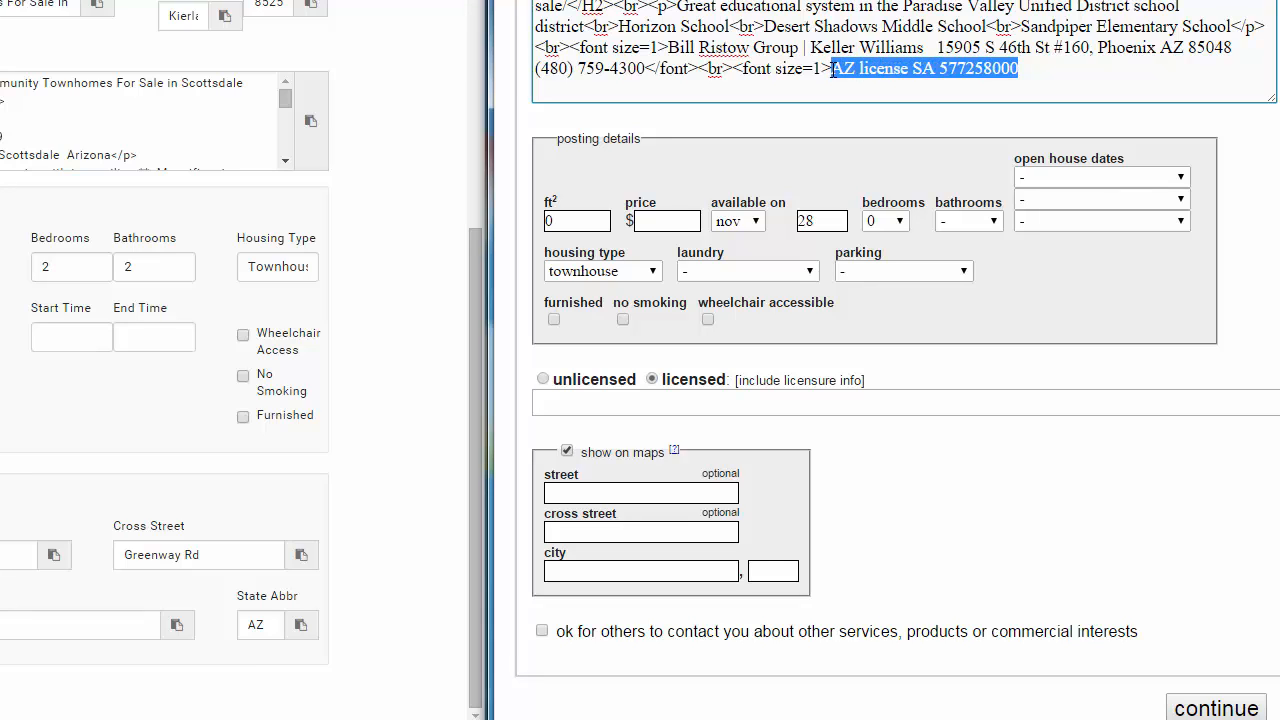
click(581, 404)
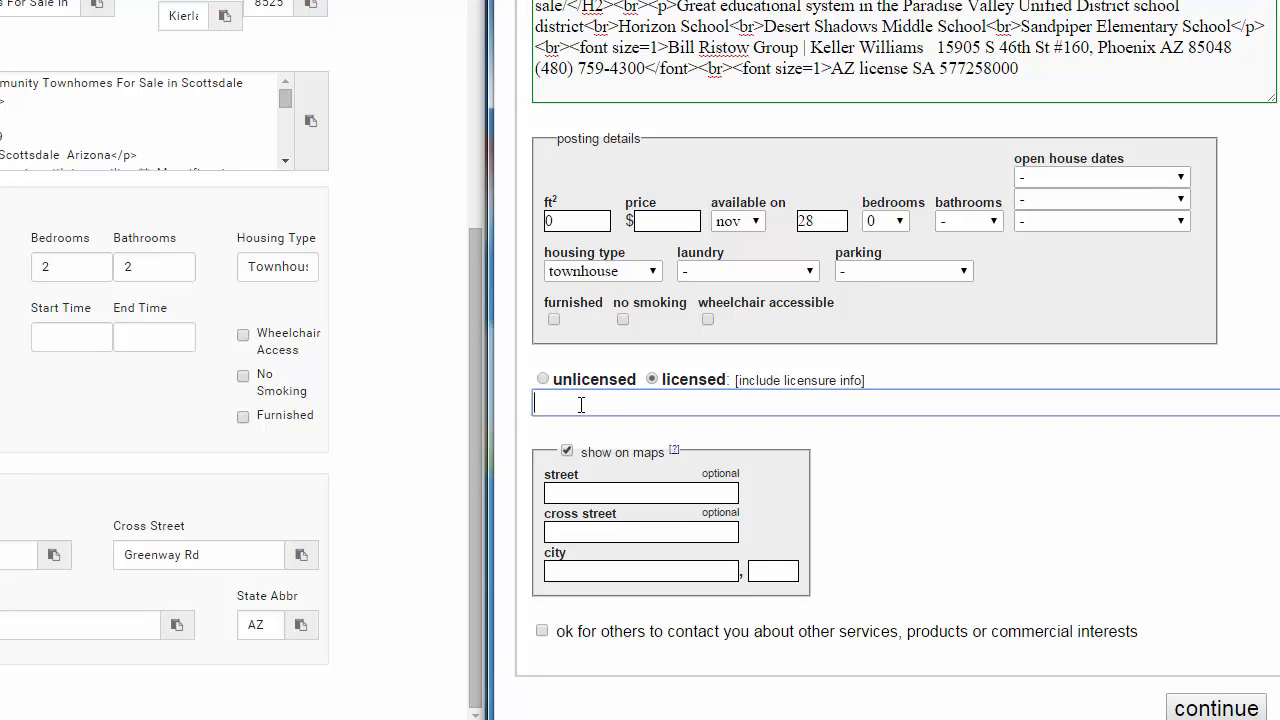
key(ctrl+v)
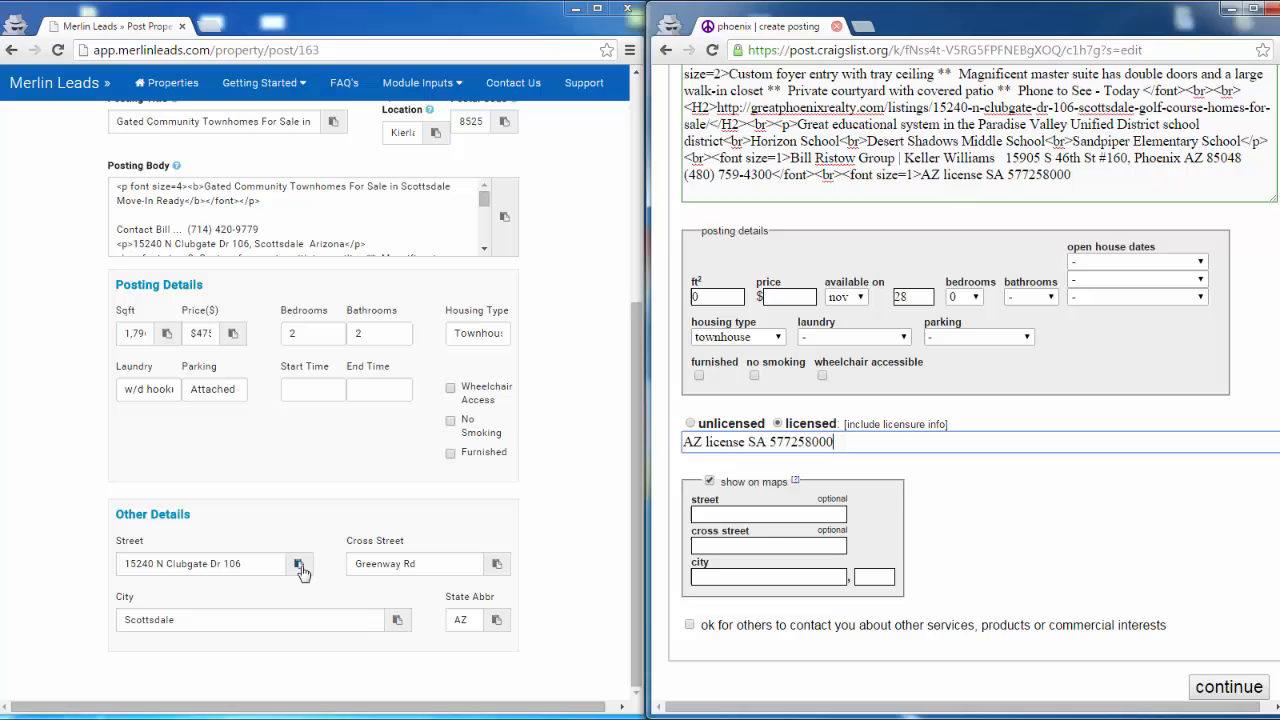
- Copy the generated street address and cross street from Merlin Leads into the craigslist map location fields
click(300, 566)
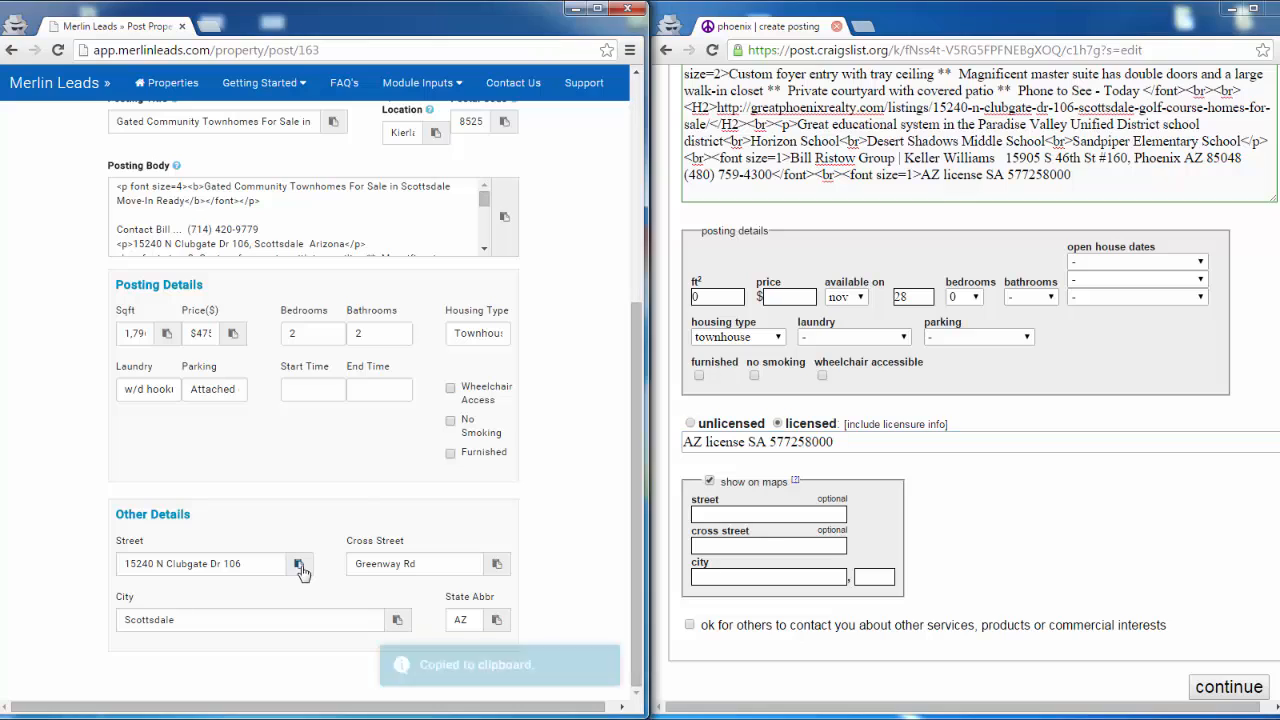
click(712, 514)
key(ctrl+v)
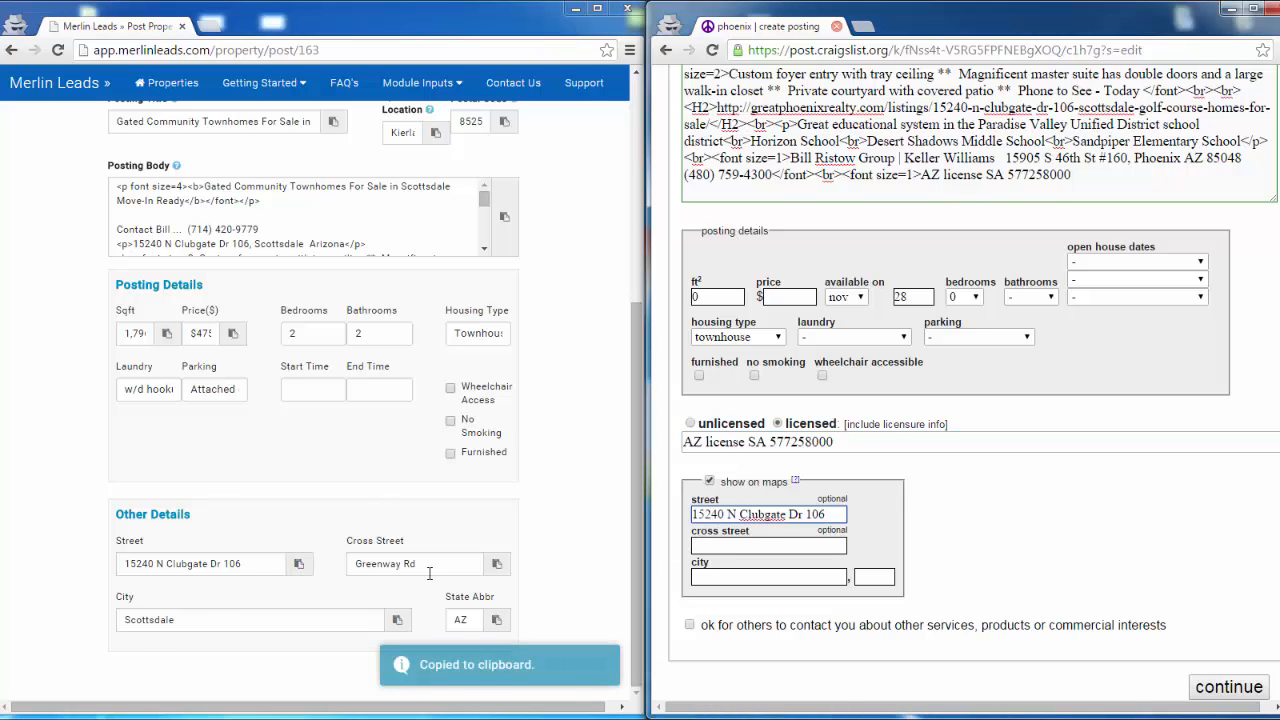
click(496, 564)
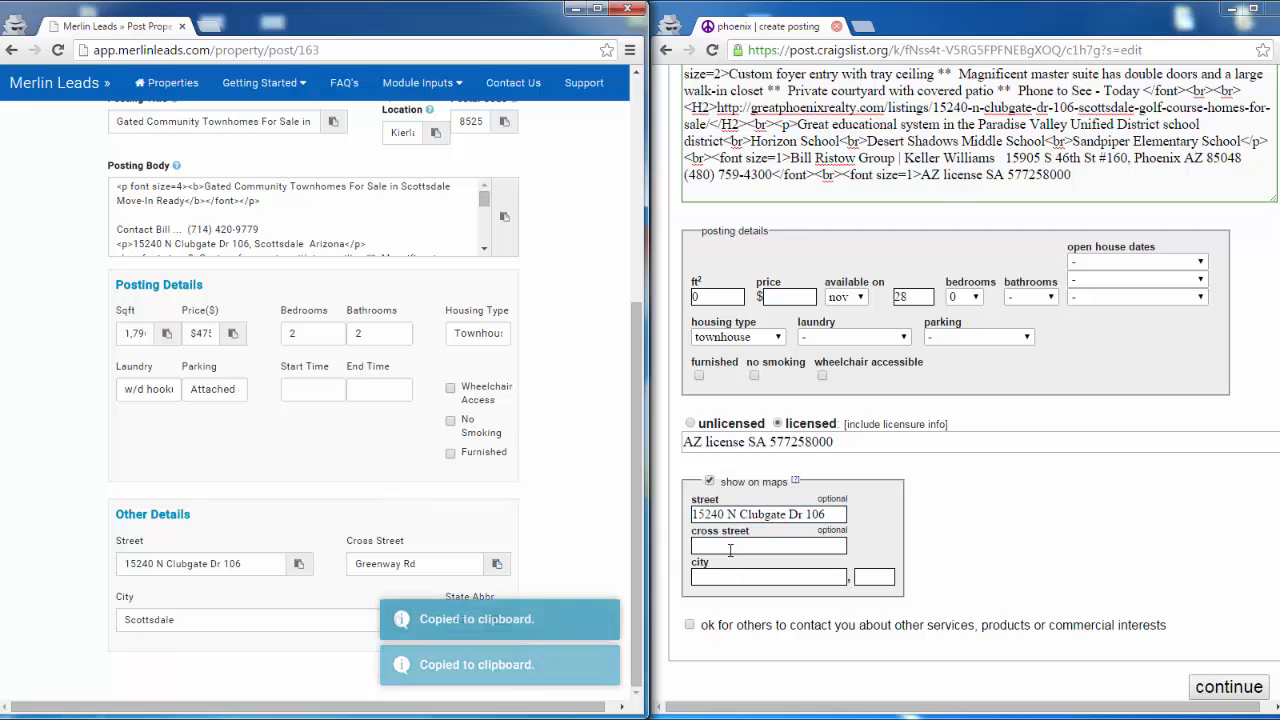
click(768, 545)
key(ctrl+v)
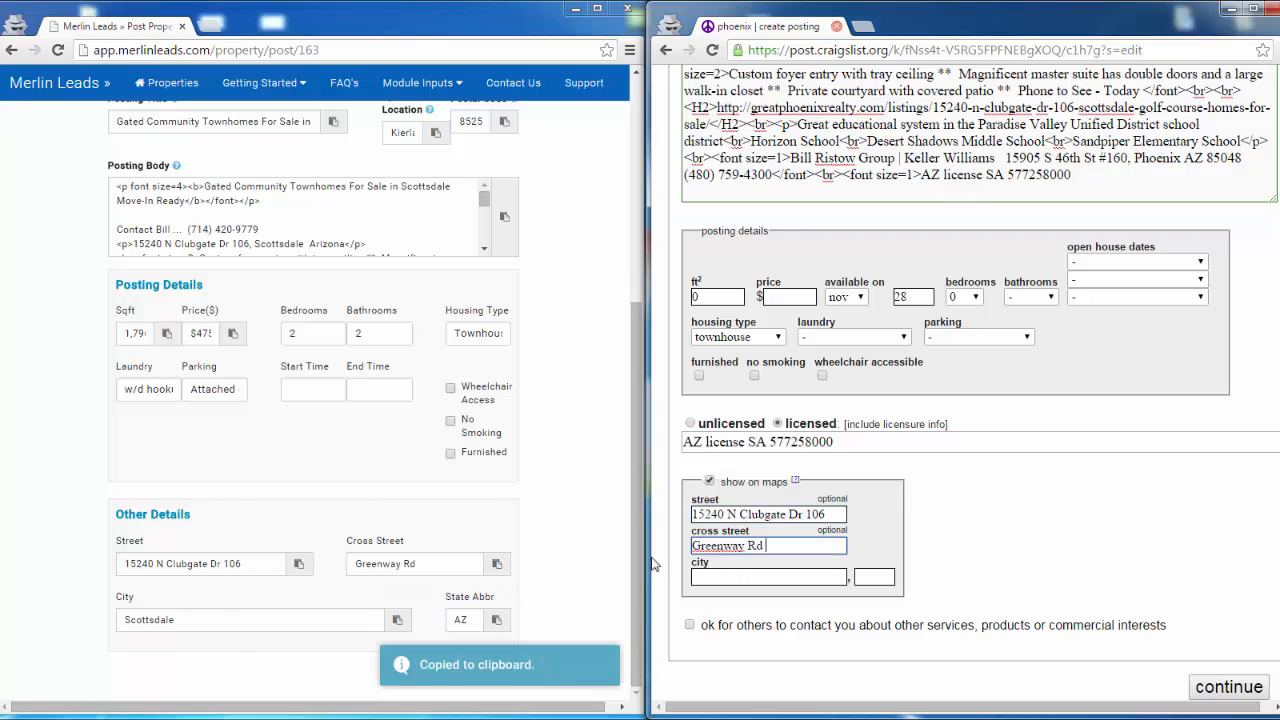
- Copy the city Scottsdale and state AZ from Merlin Leads into the craigslist map location and submit the posting form
click(397, 620)
click(697, 578)
key(ctrl+v)
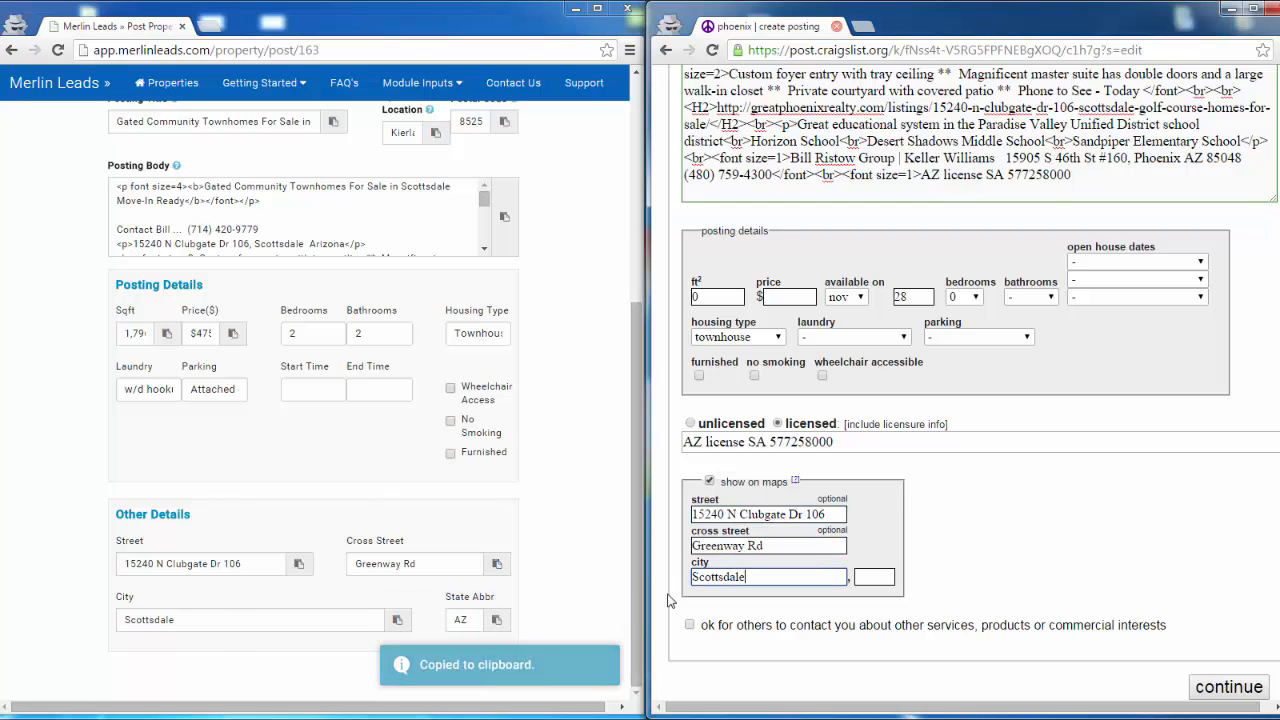
click(497, 621)
click(872, 577)
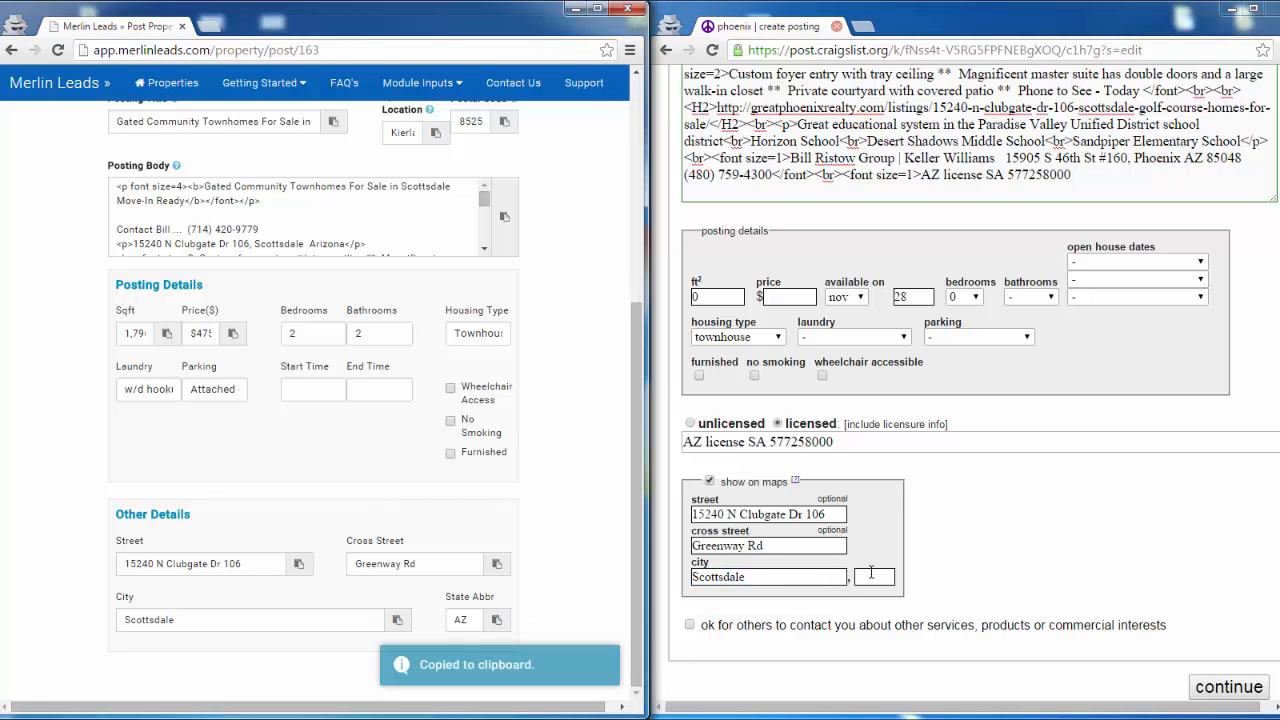
key(ctrl+v)
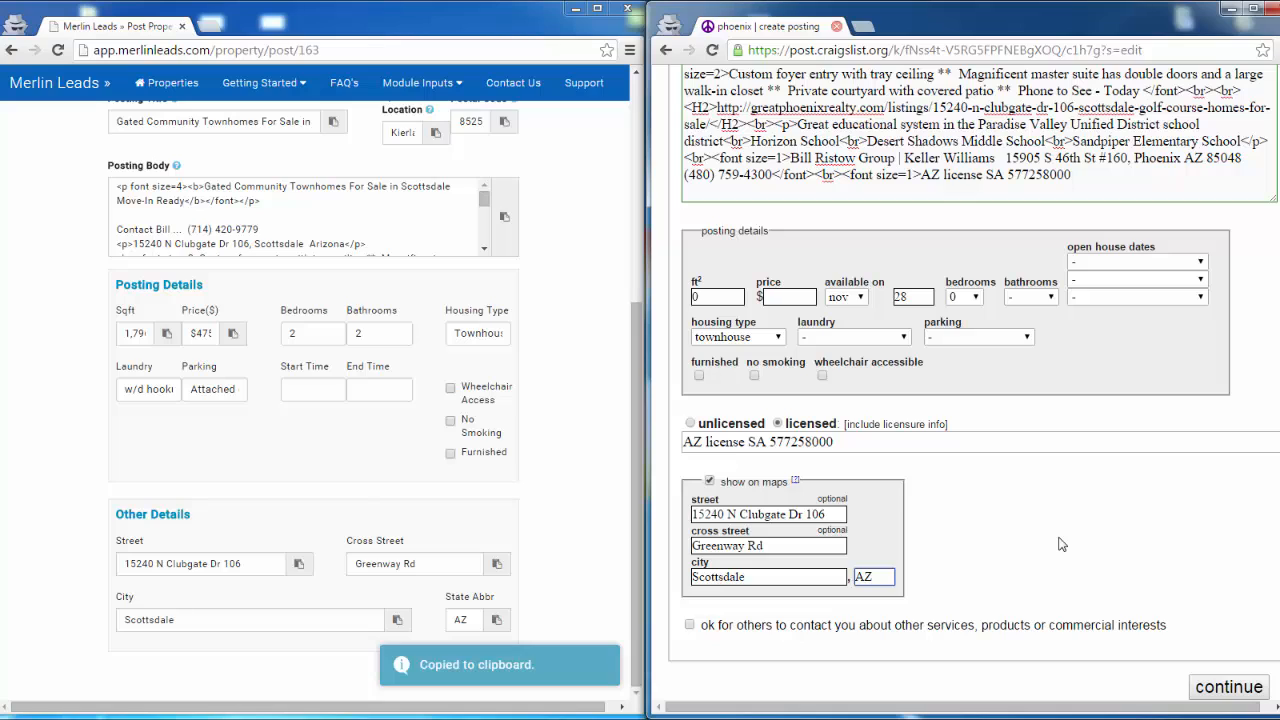
click(1205, 693)
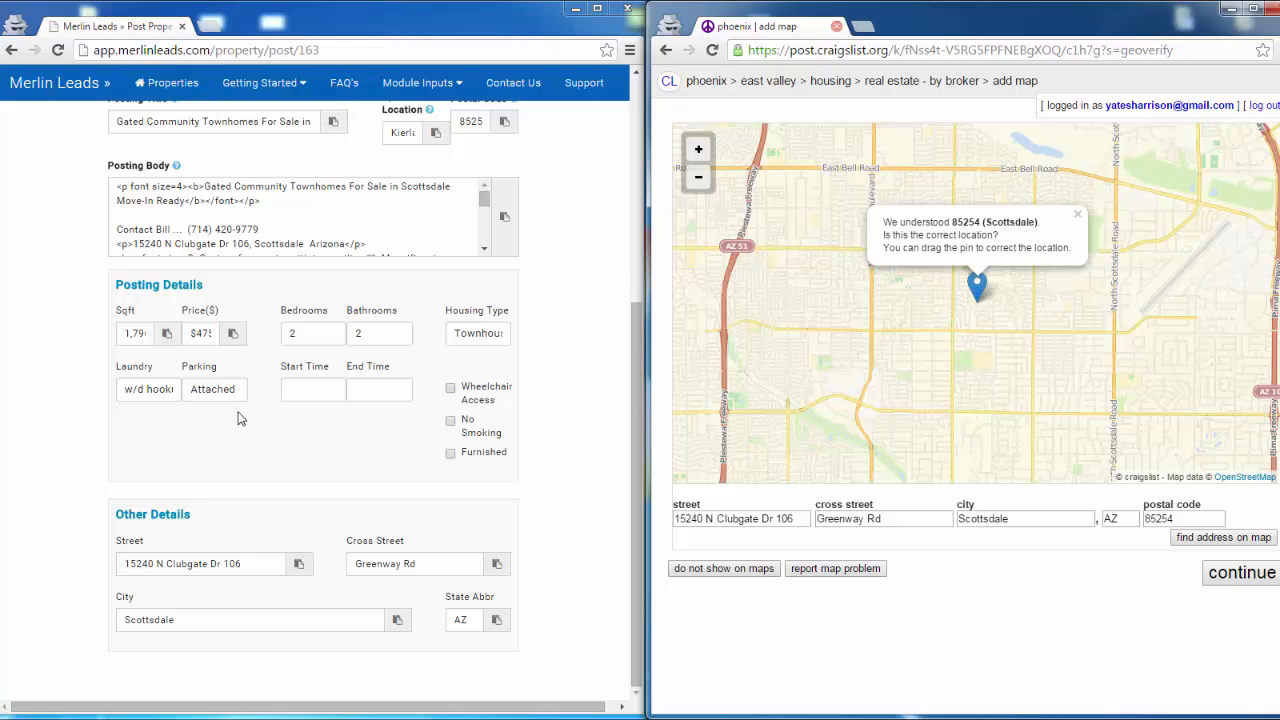
- Search Google for the property's street address copied from Merlin Leads with ", phoenix az" added, and open its location in Google Maps
click(299, 566)
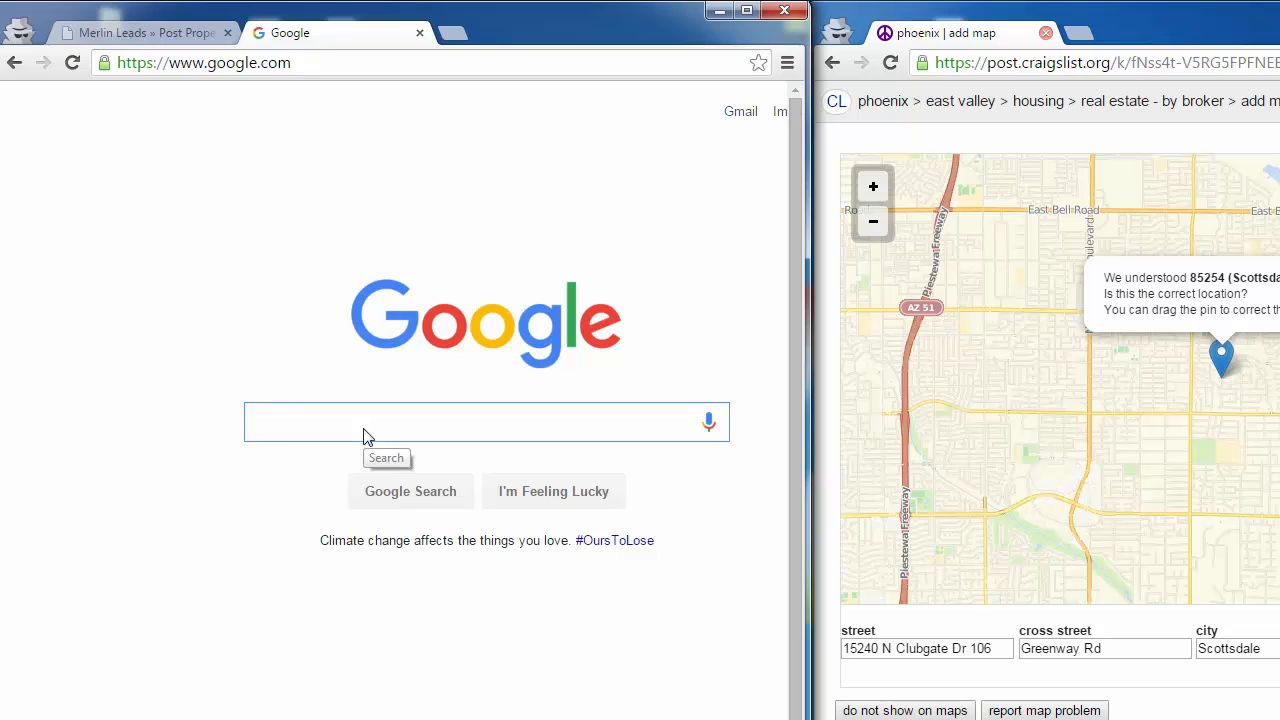
key(ctrl+v)
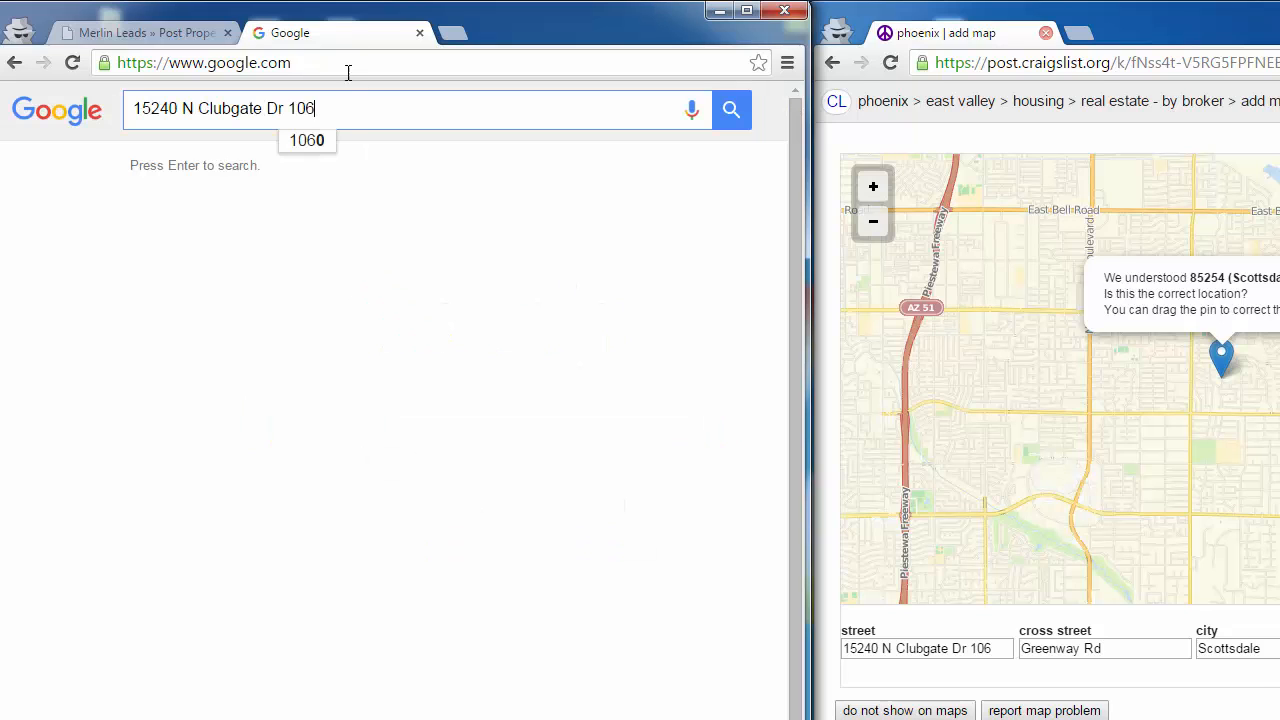
text(, phoenix az)
key(Return)
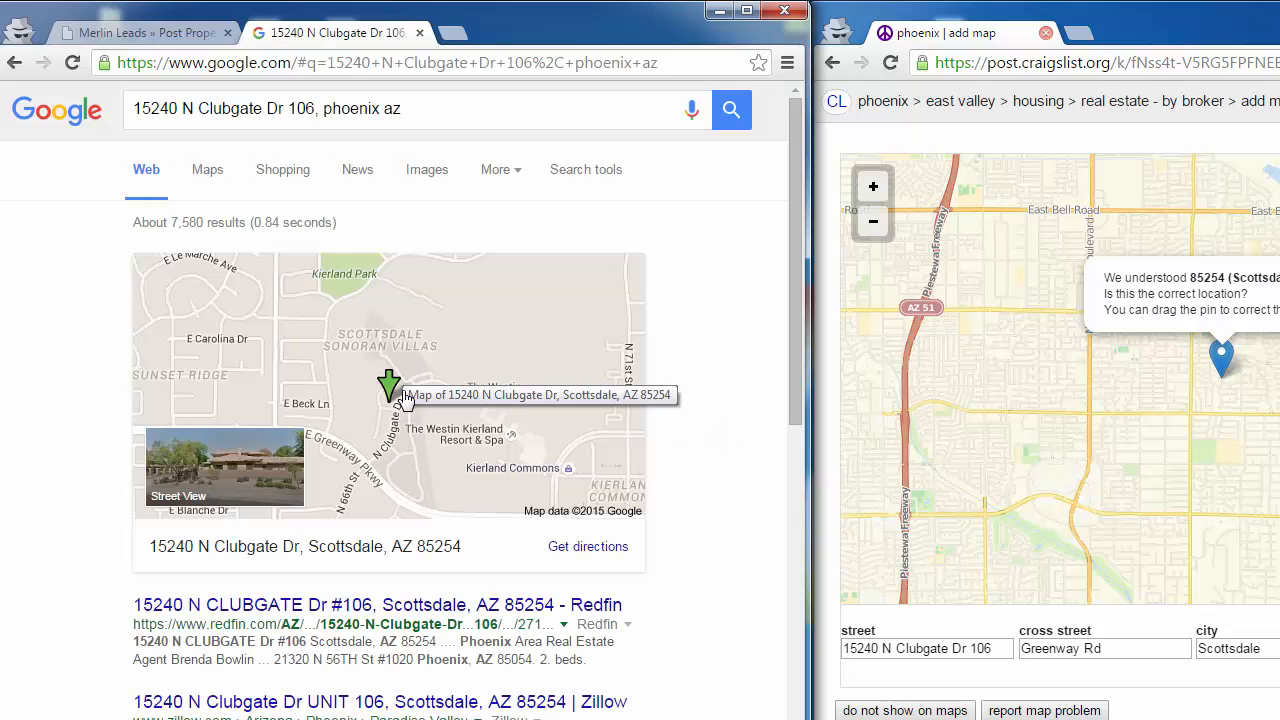
click(403, 398)
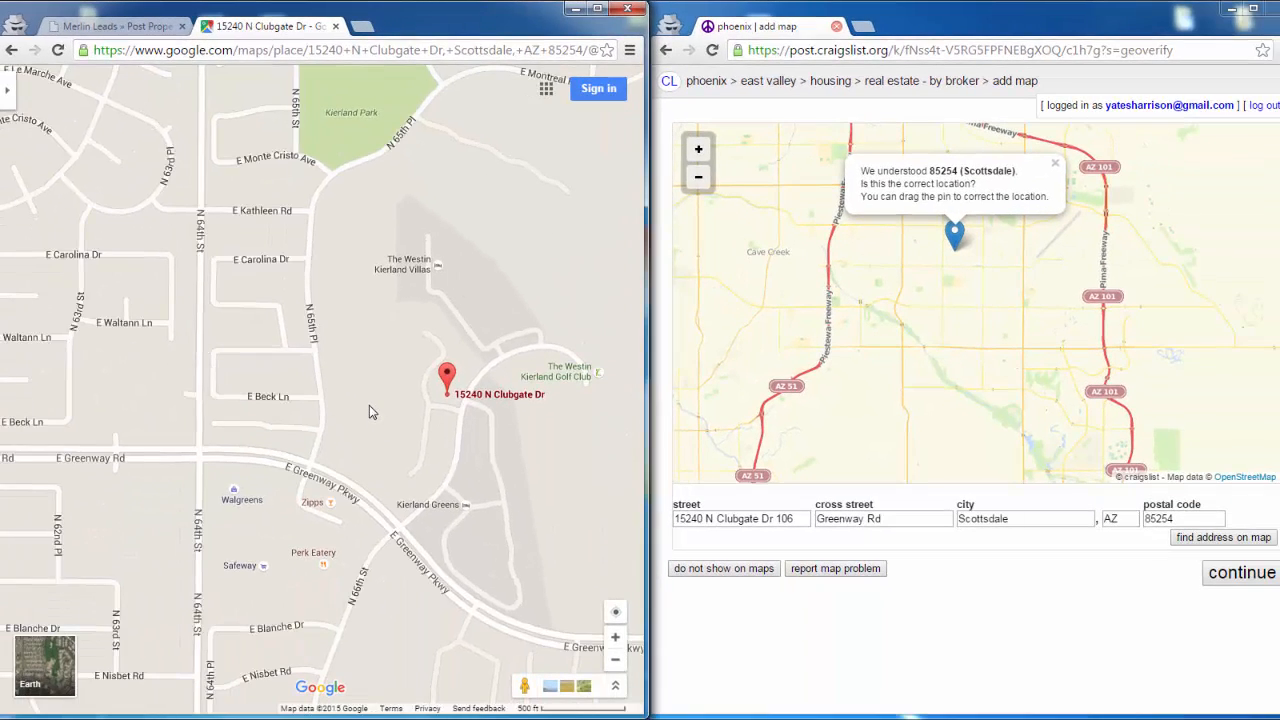
- Move the craigslist map pin north-east to the Greenway Road area beside the golf course, matching the property's location in Google Maps
scroll(369, 407, down, 2)
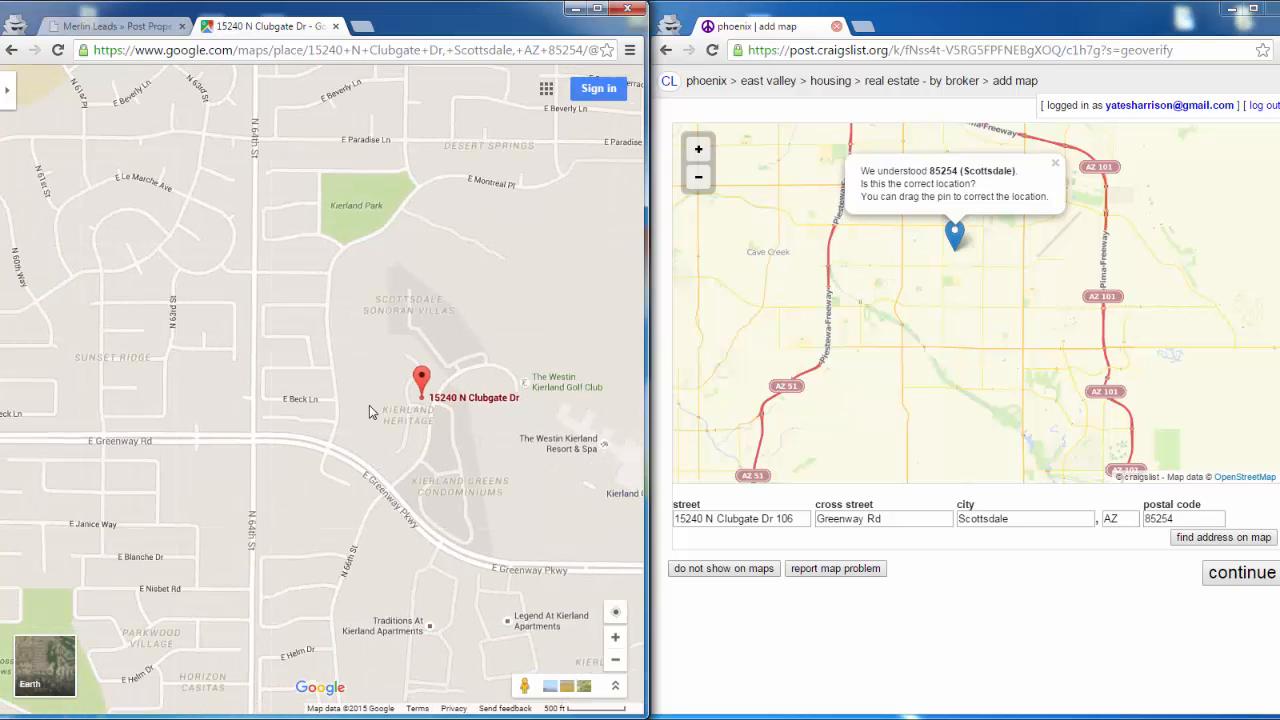
scroll(369, 405, down, 1)
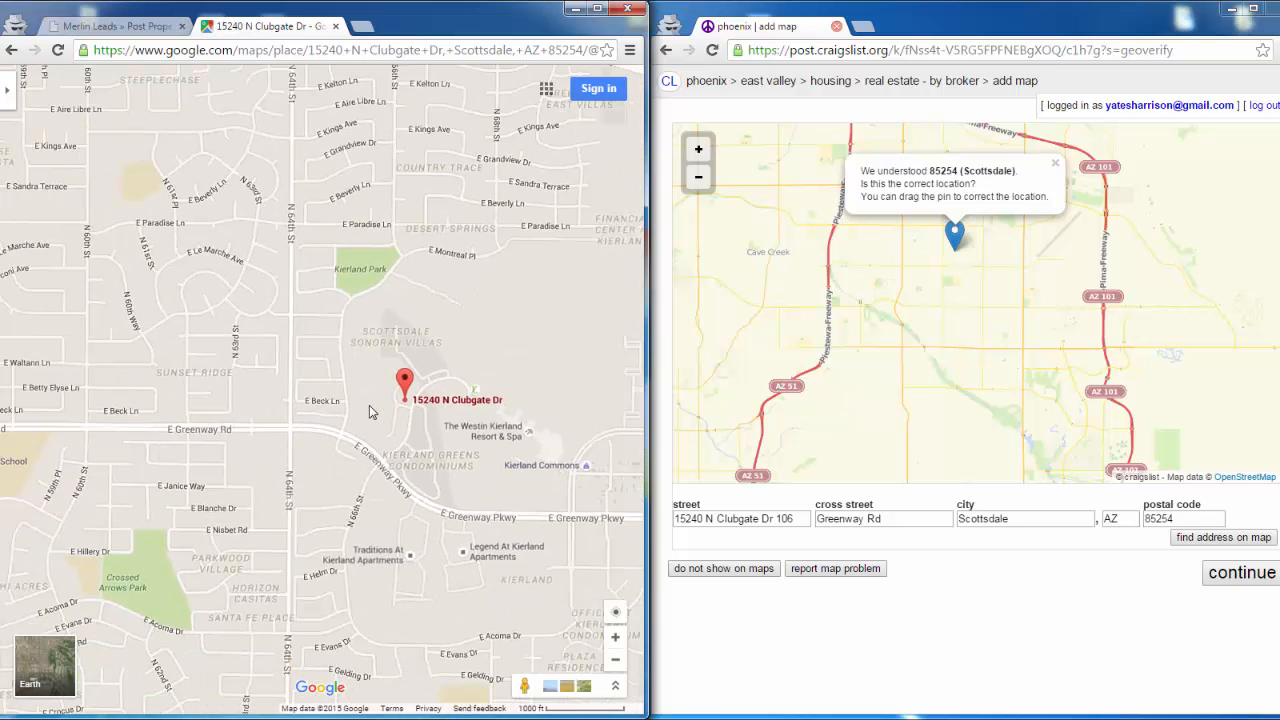
scroll(396, 407, down, 1)
drag(396, 407, 529, 289)
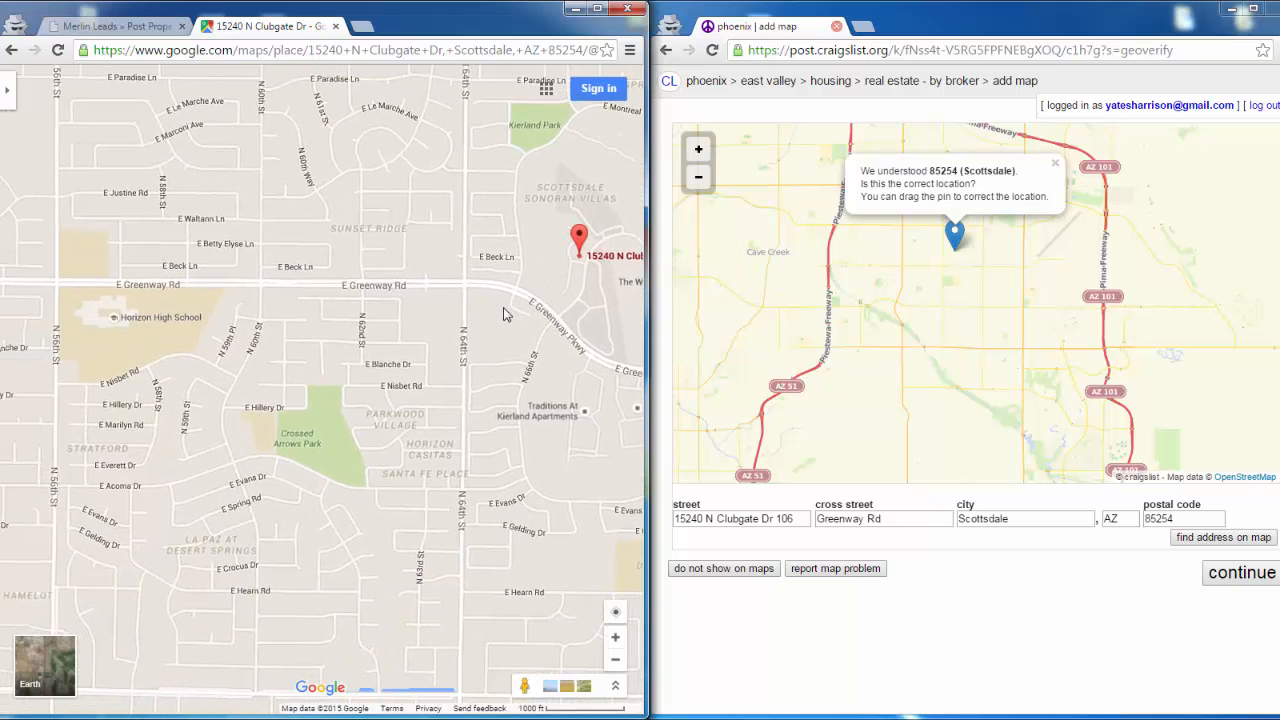
scroll(506, 314, down, 1)
scroll(503, 316, down, 1)
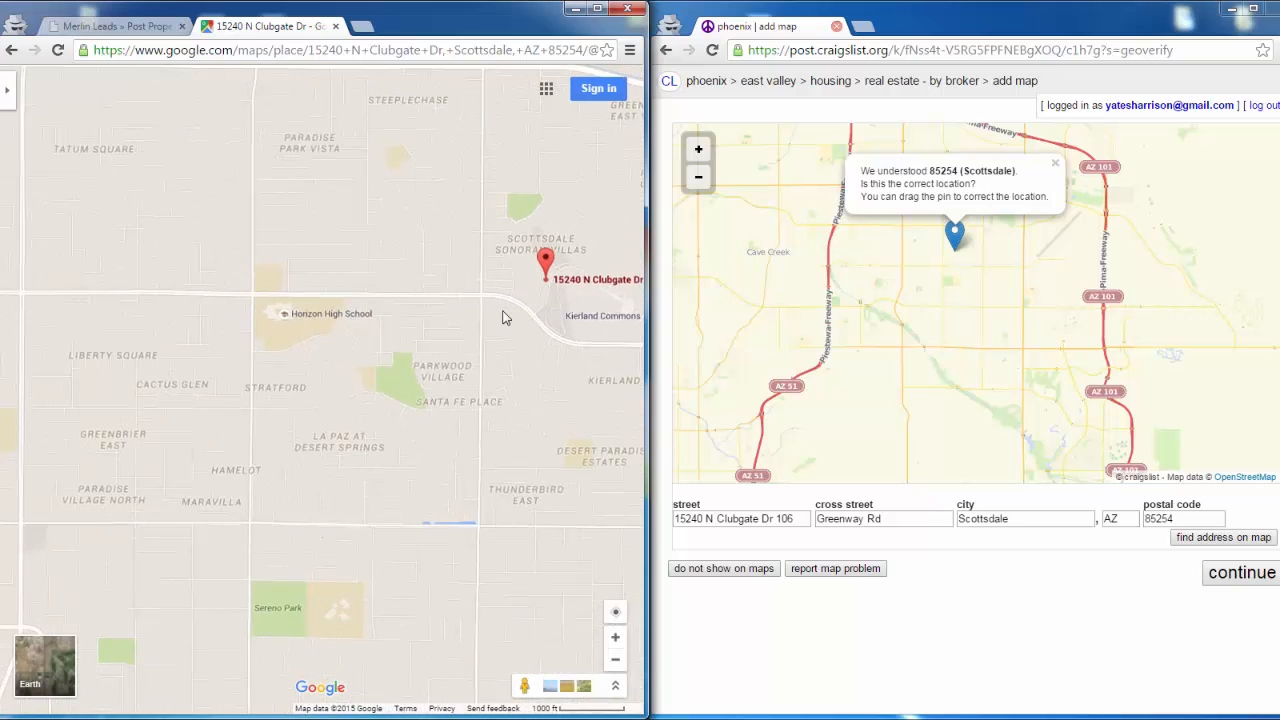
scroll(503, 316, down, 1)
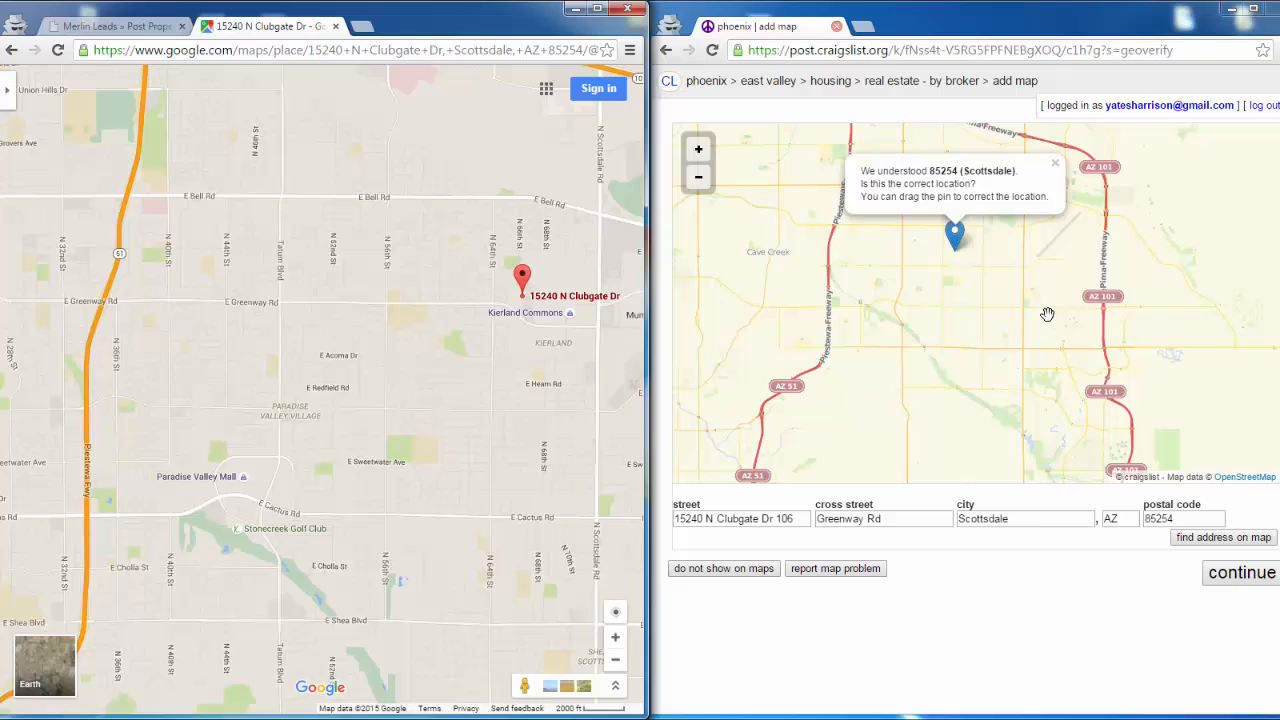
drag(1047, 314, 1012, 371)
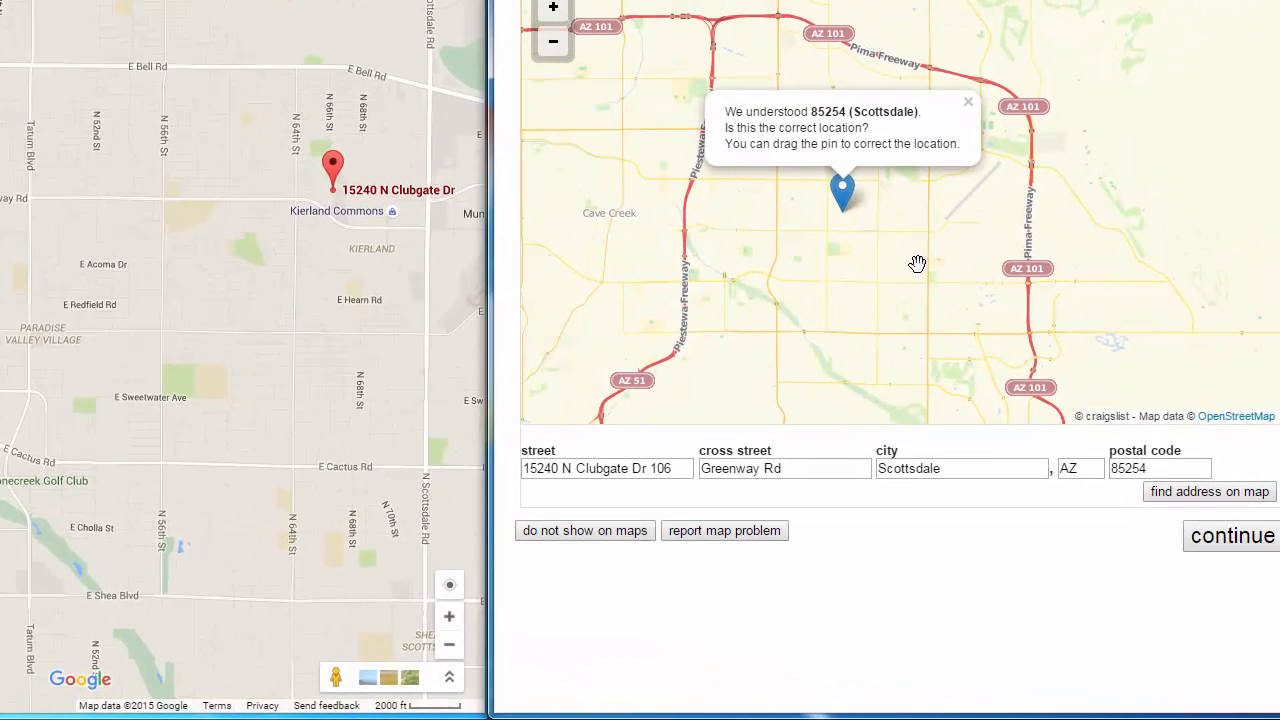
scroll(921, 262, up, 1)
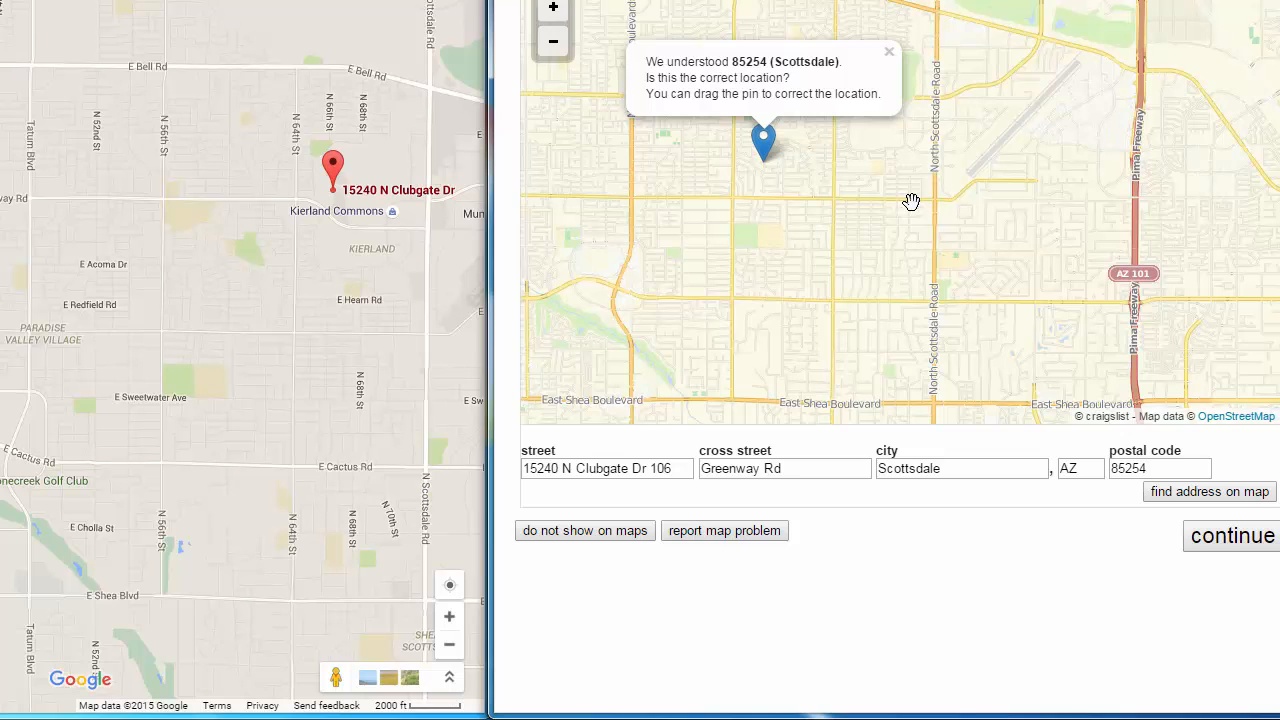
drag(911, 202, 921, 225)
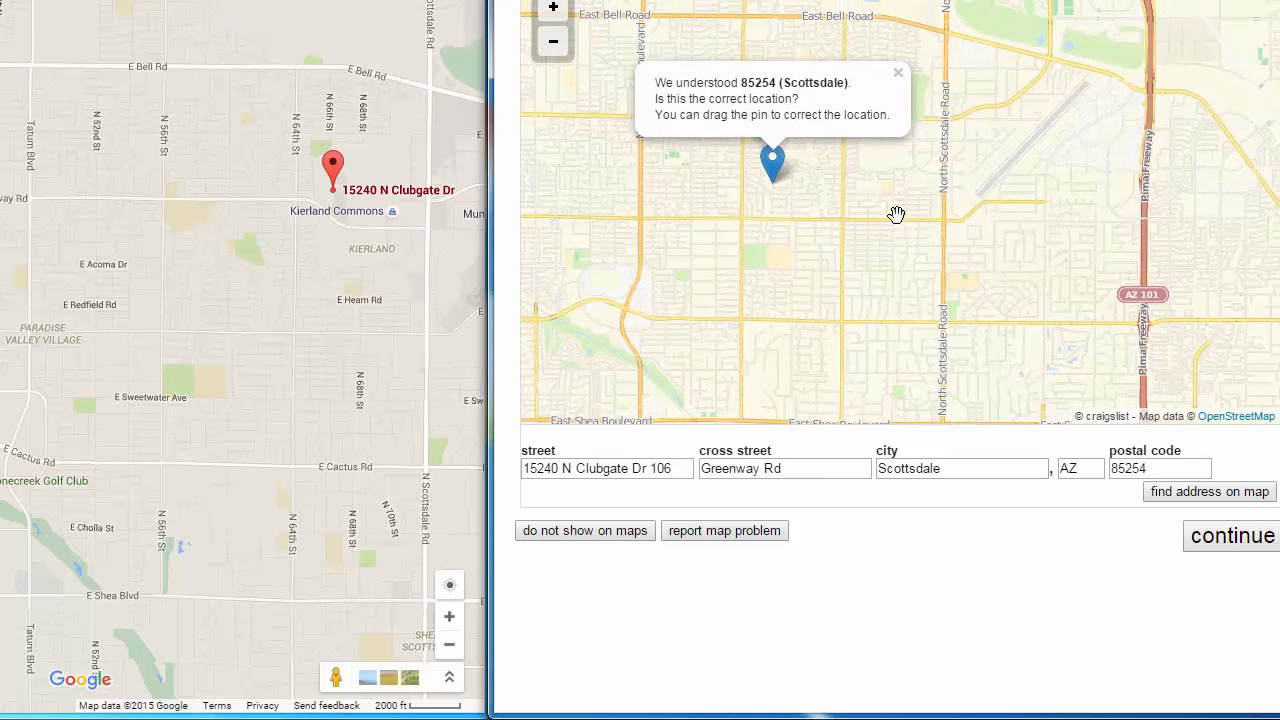
drag(774, 168, 875, 112)
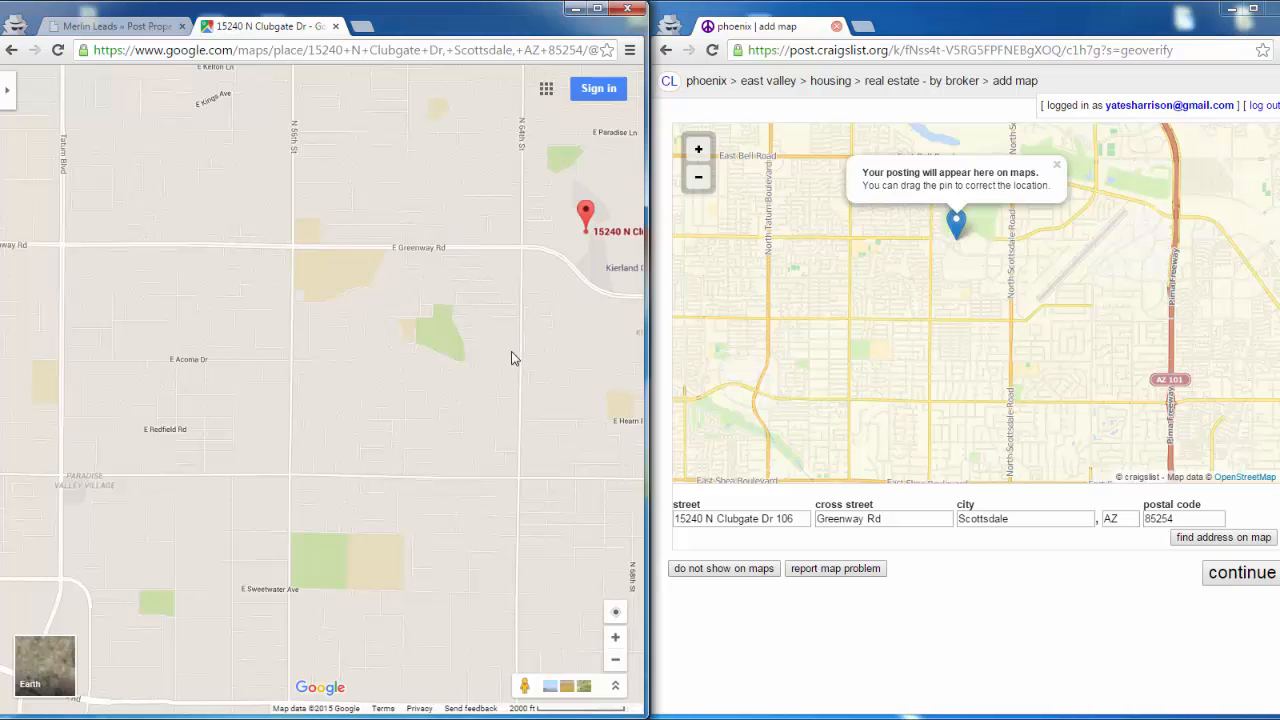
- Refine the craigslist pin to the property's exact spot north of East Greenway Parkway, using Google Maps as reference, and submit the map location
scroll(514, 357, down, 2)
scroll(390, 412, up, 2)
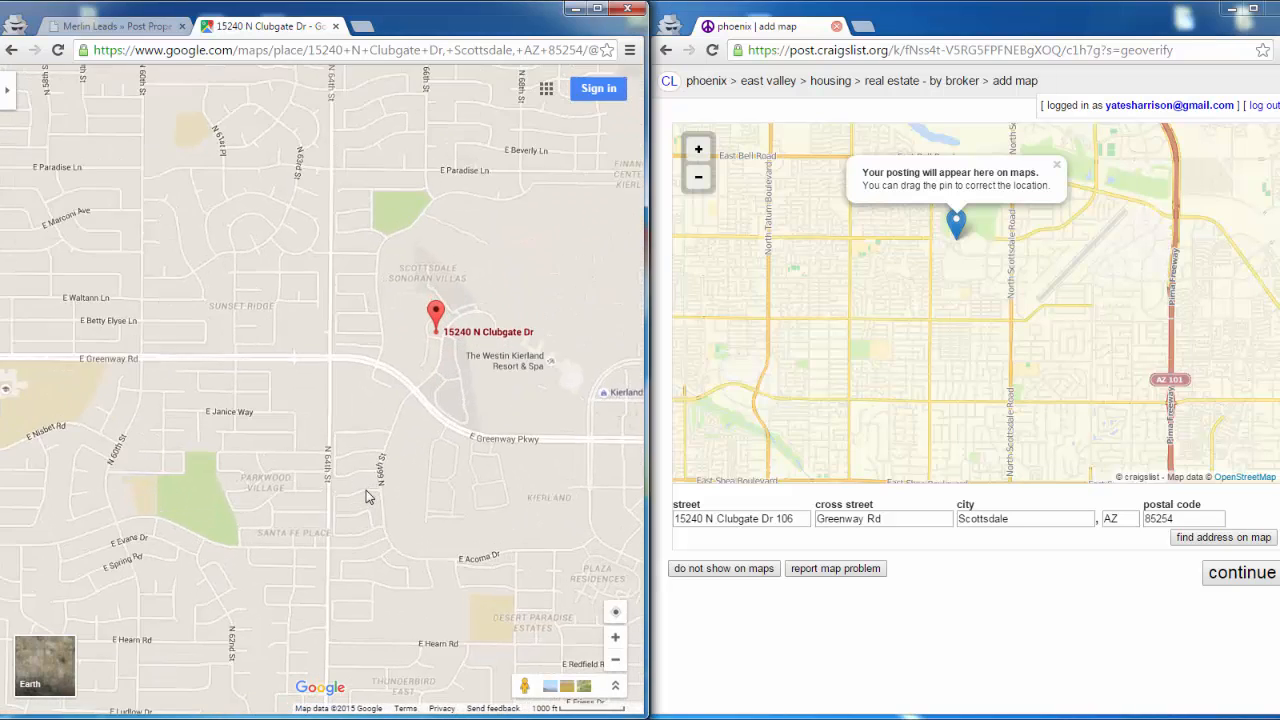
scroll(957, 296, up, 1)
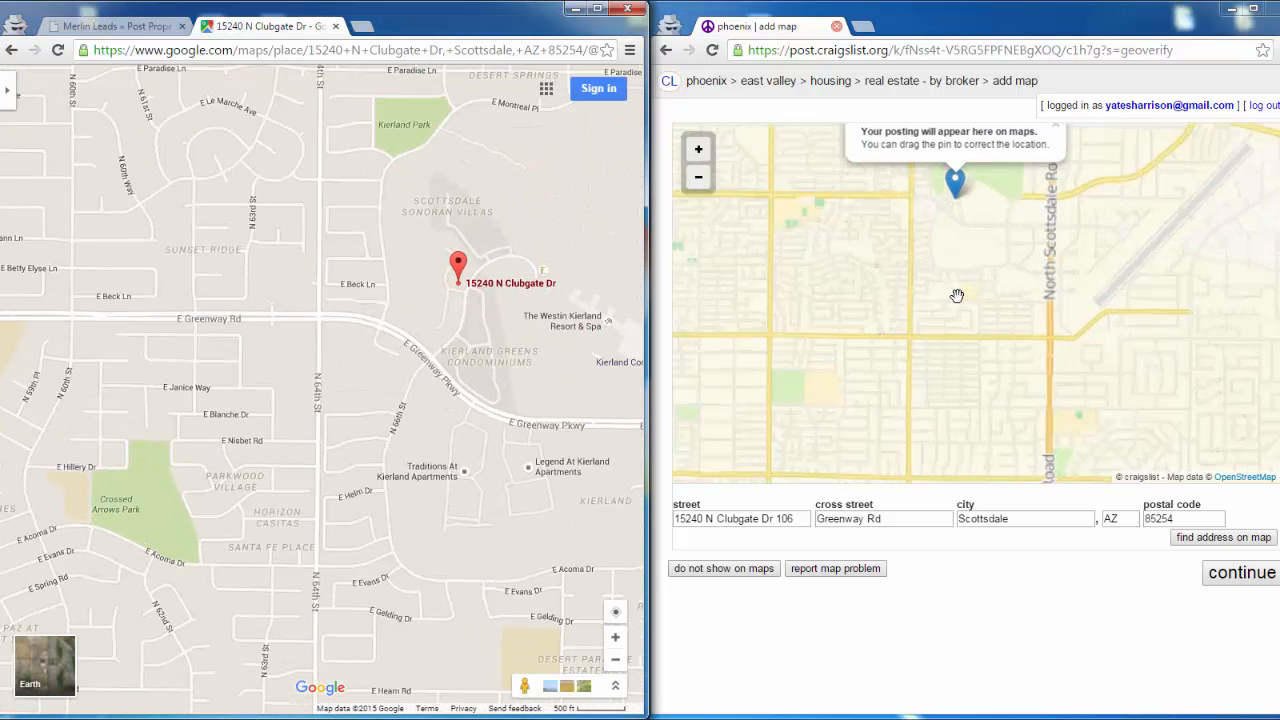
drag(972, 306, 971, 390)
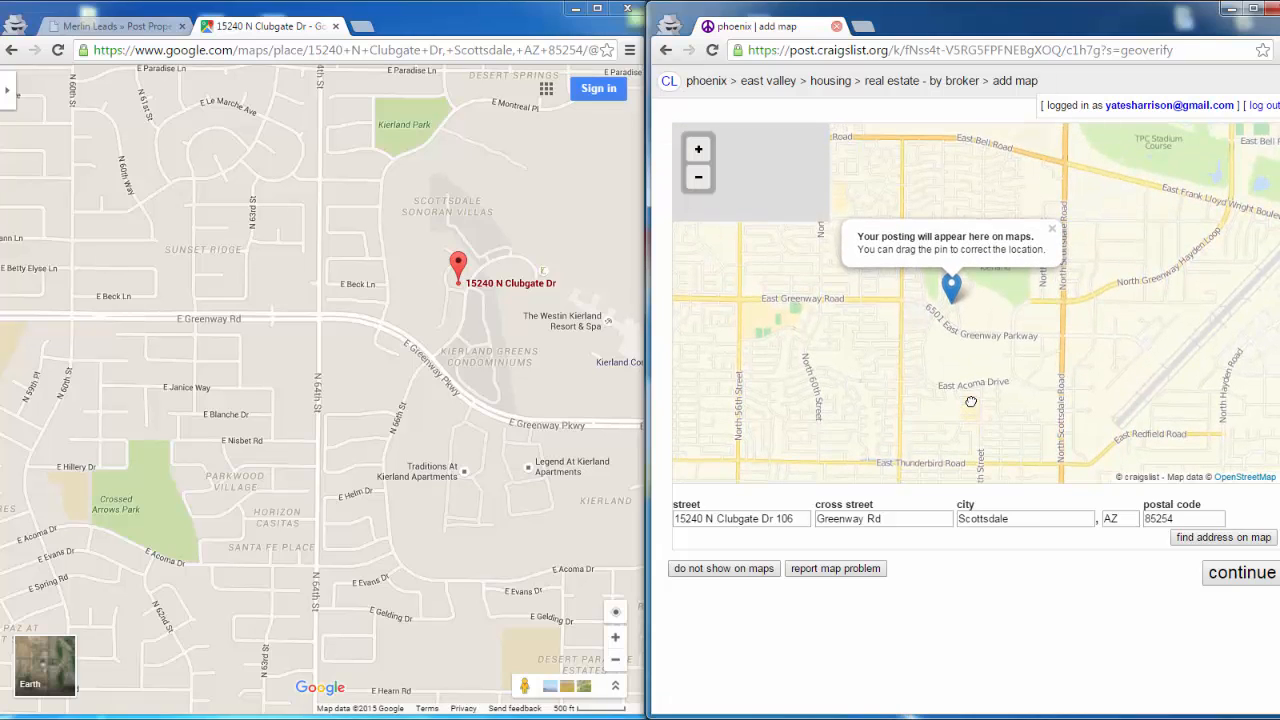
scroll(992, 387, up, 1)
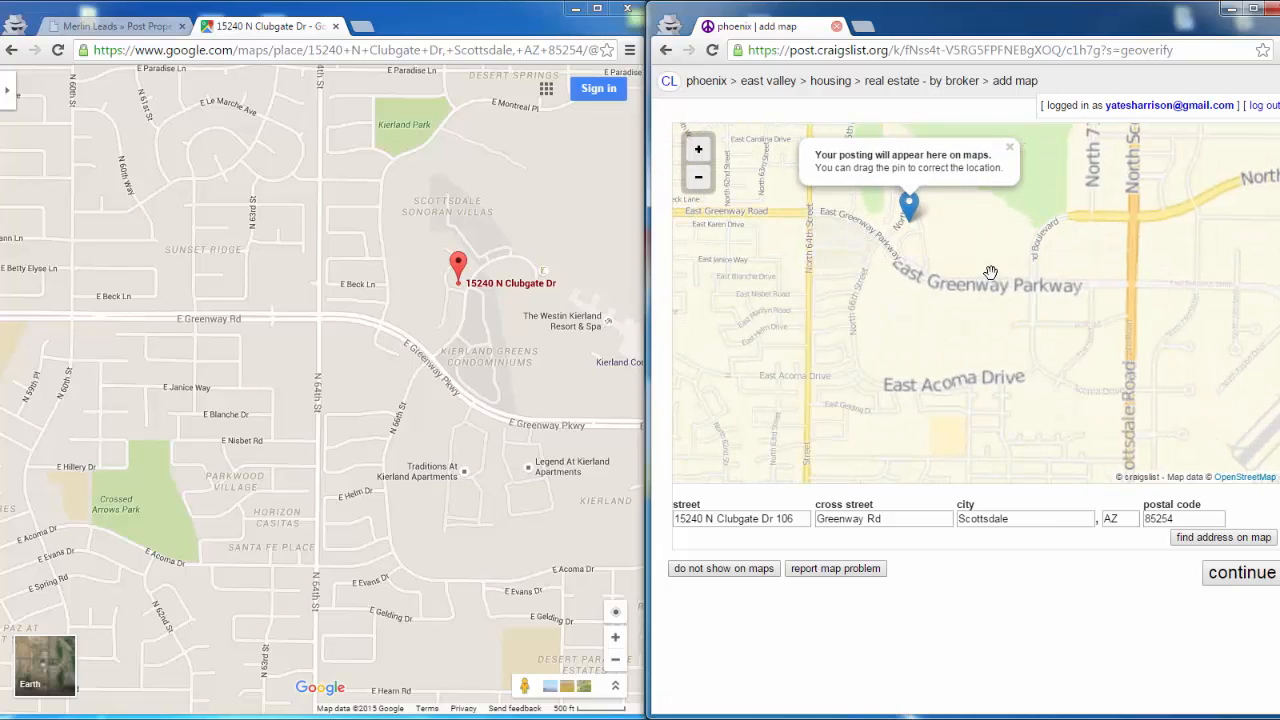
drag(991, 274, 1008, 435)
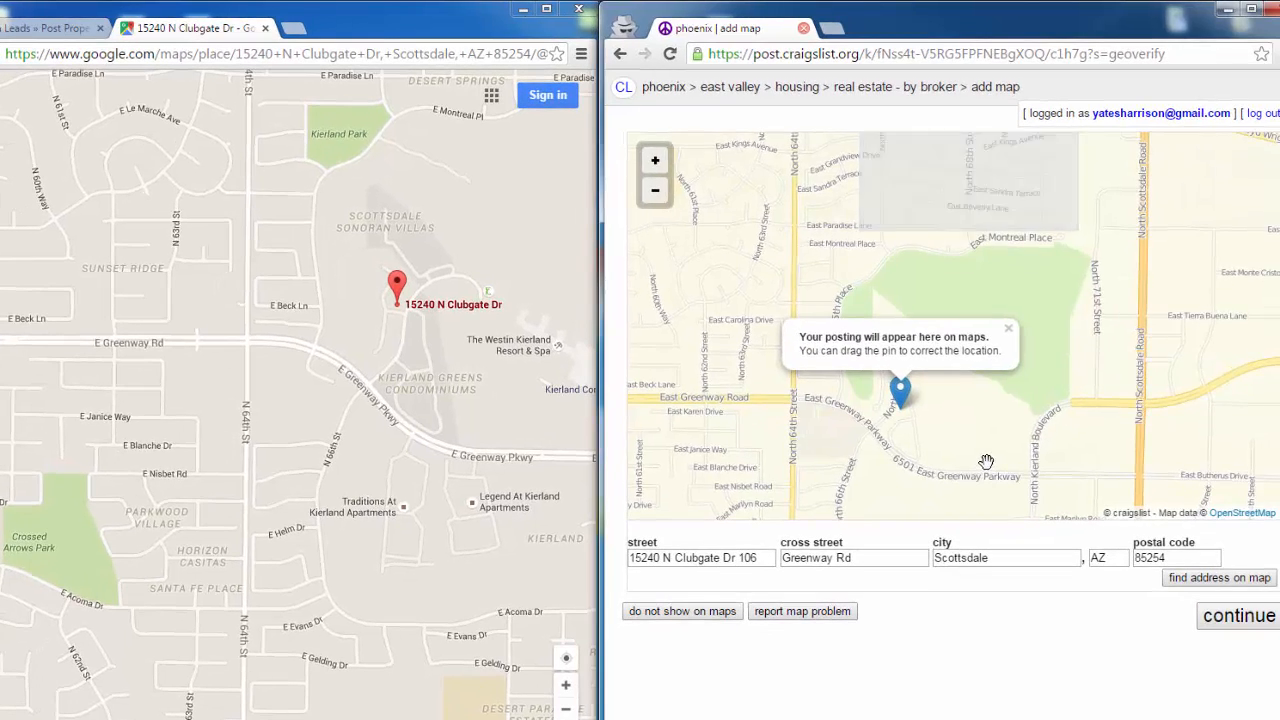
scroll(996, 457, up, 2)
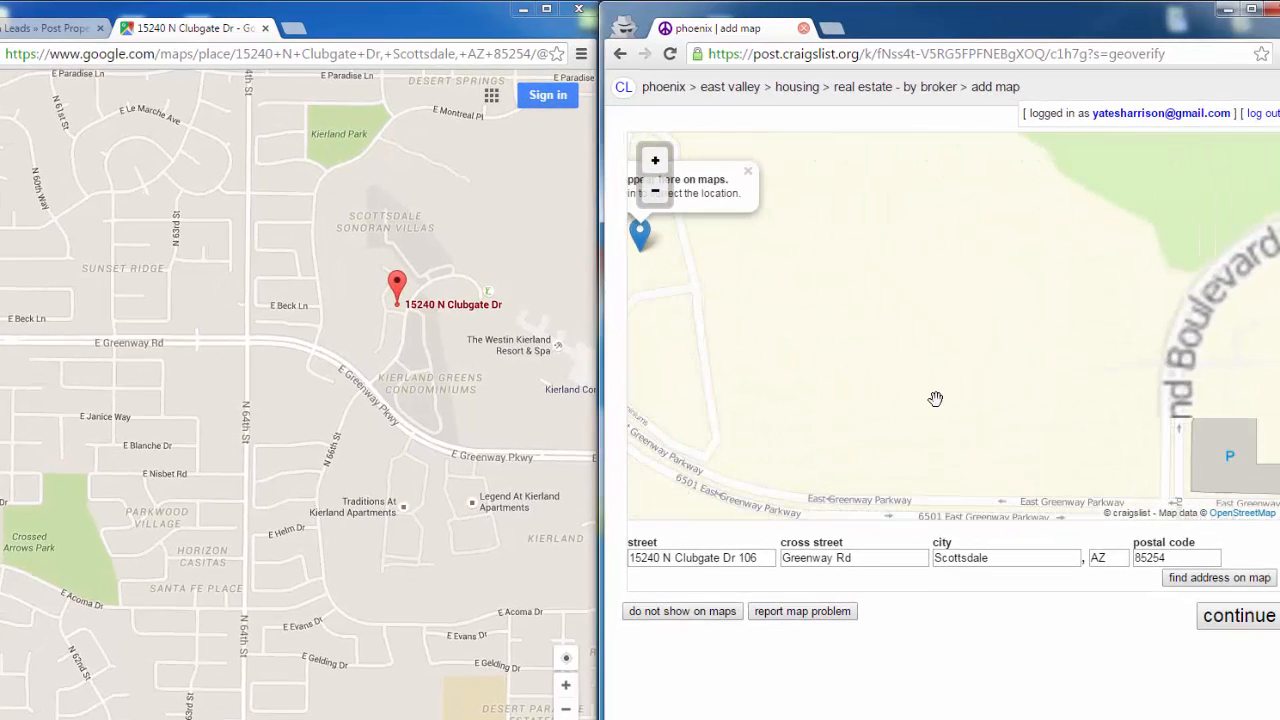
scroll(1220, 434, down, 2)
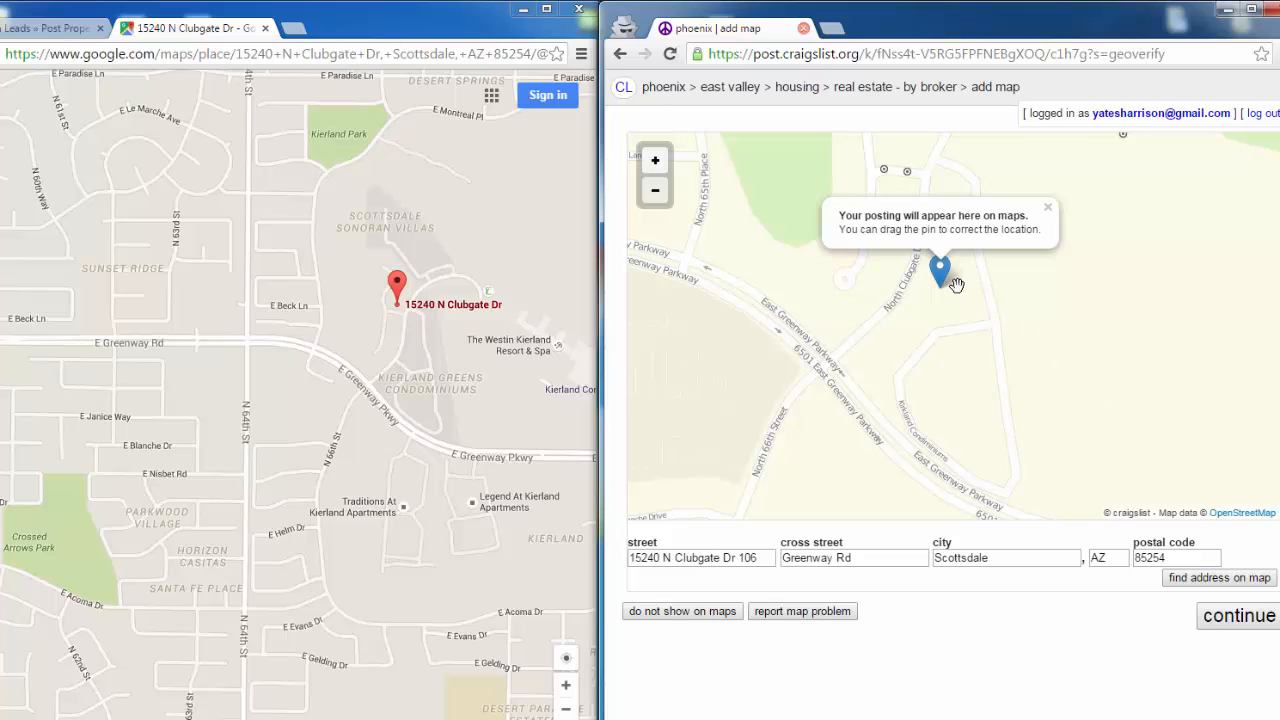
drag(942, 283, 898, 140)
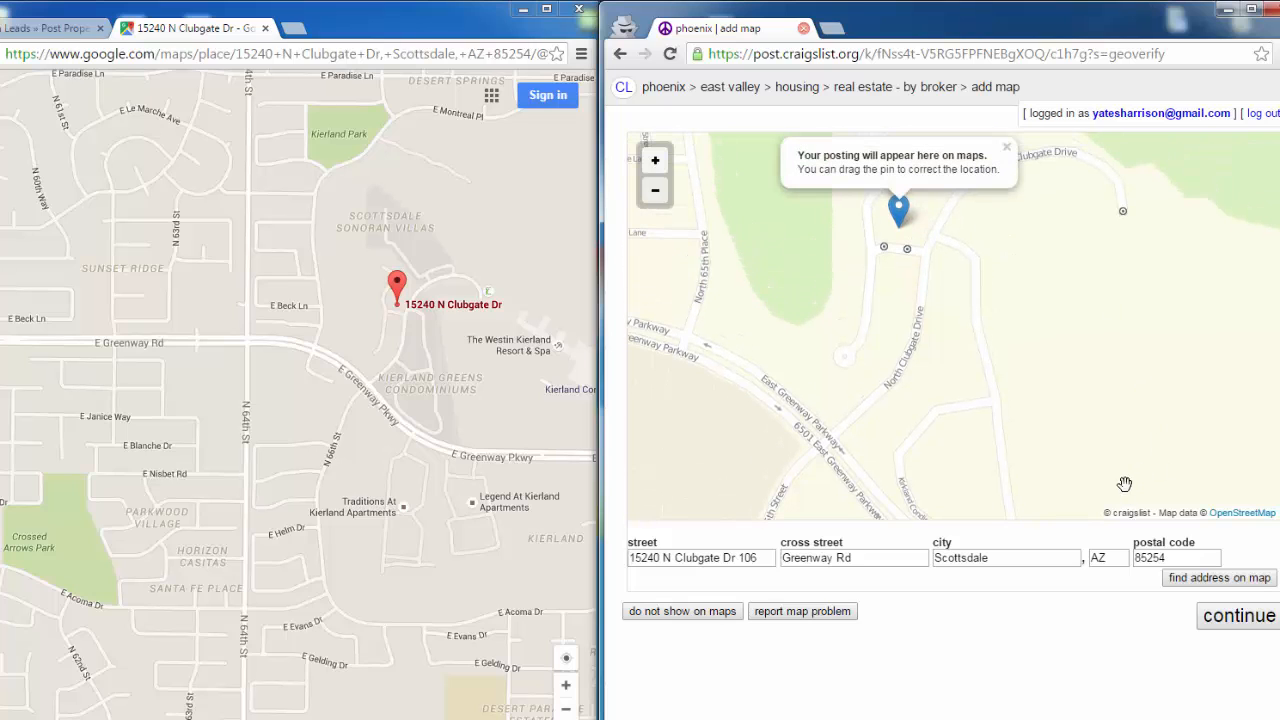
click(1231, 620)
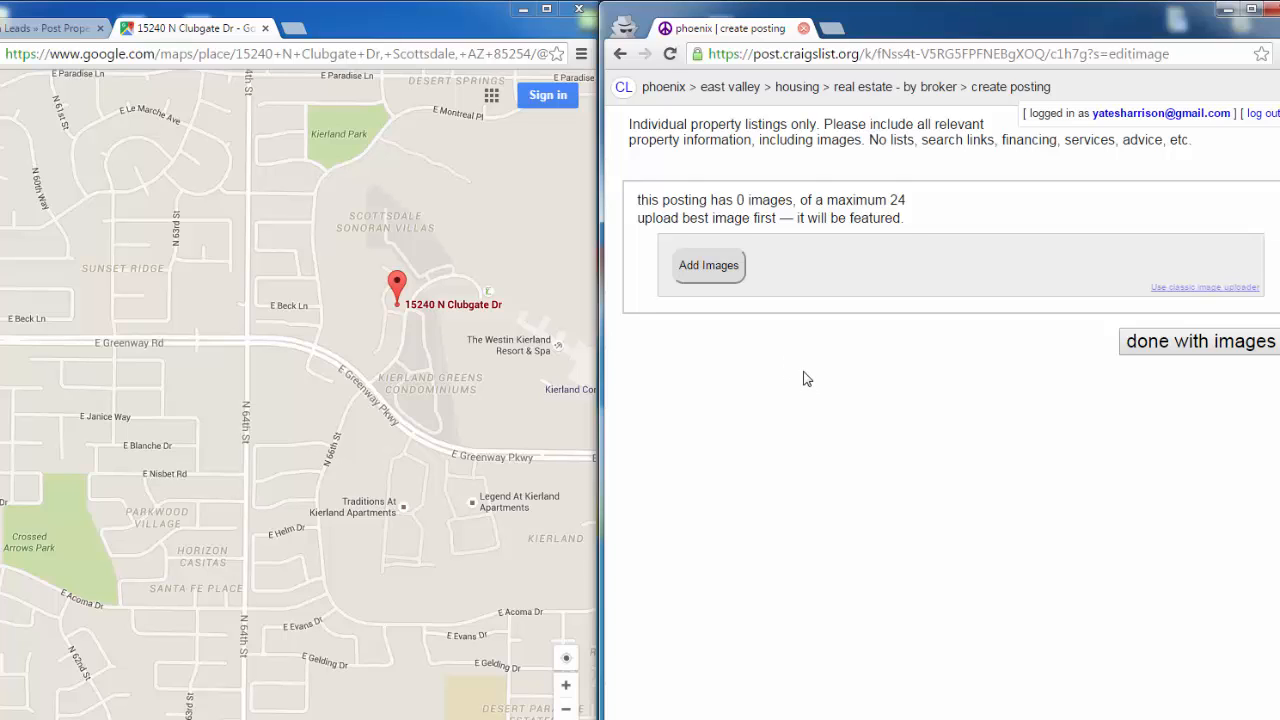
- Start adding images to the posting and browse to the Images folder of the property's listing within the Clients folder
click(729, 270)
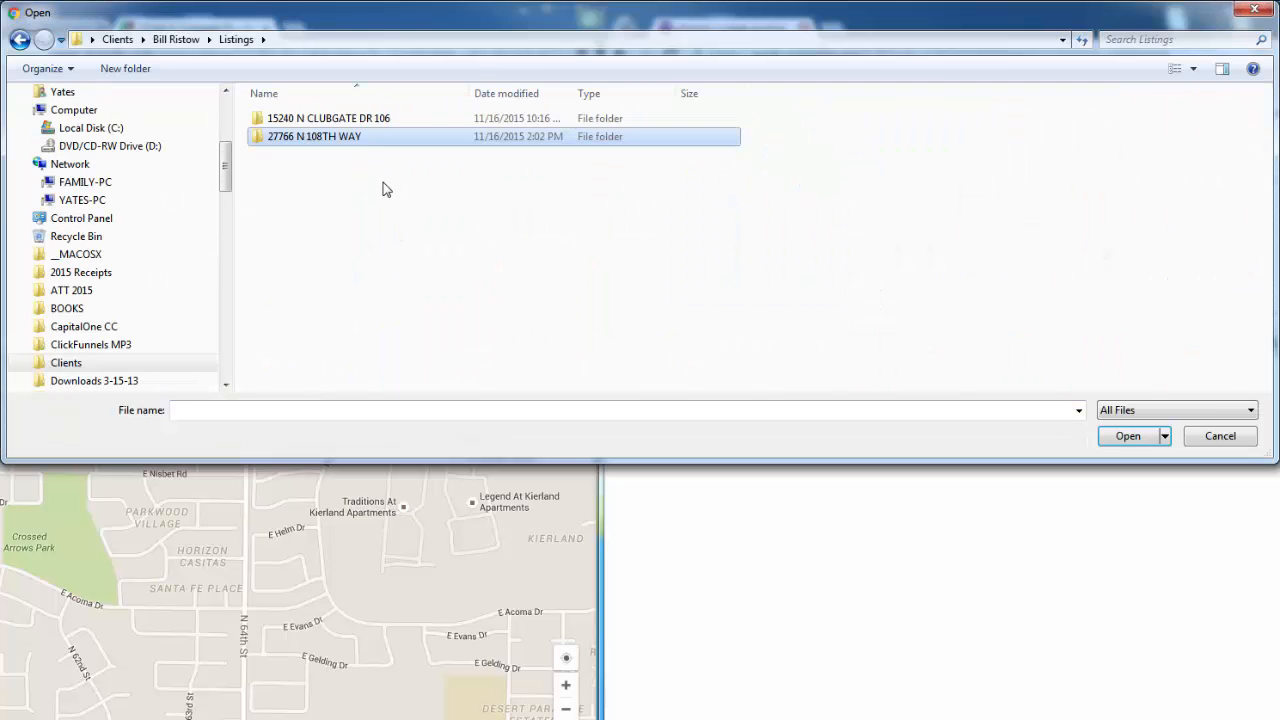
click(381, 136)
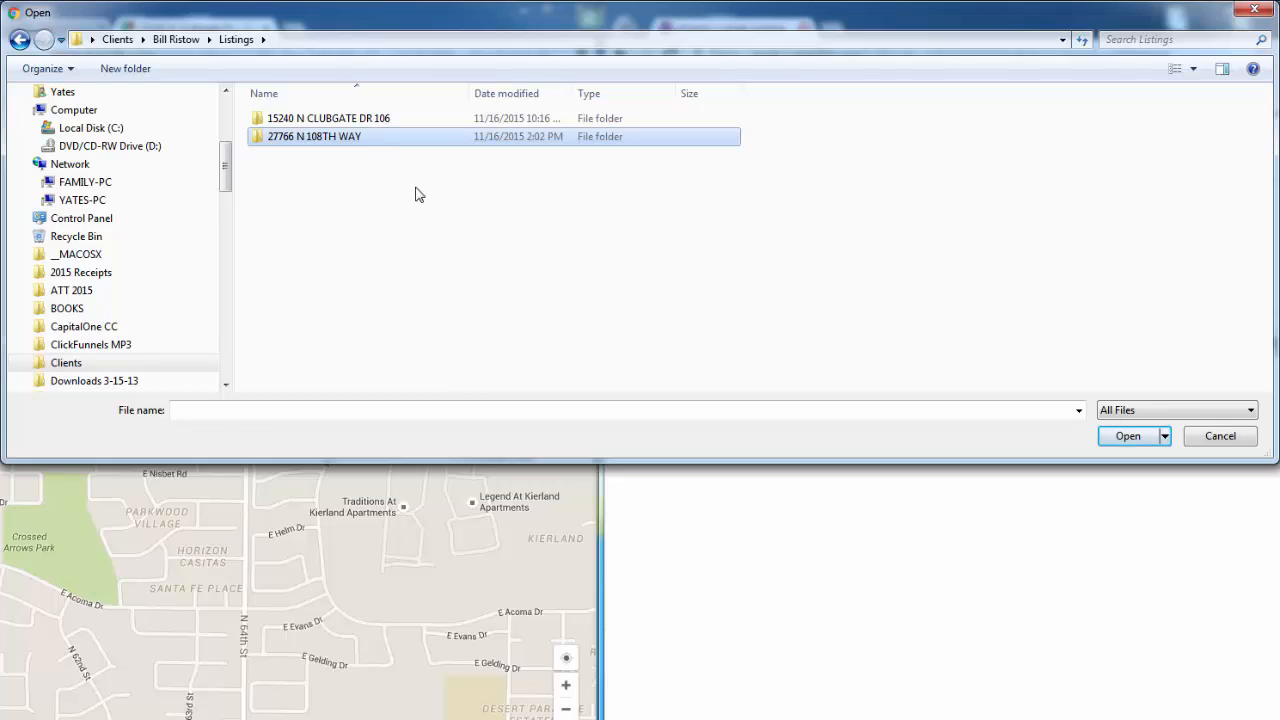
click(370, 123)
double_click(370, 123)
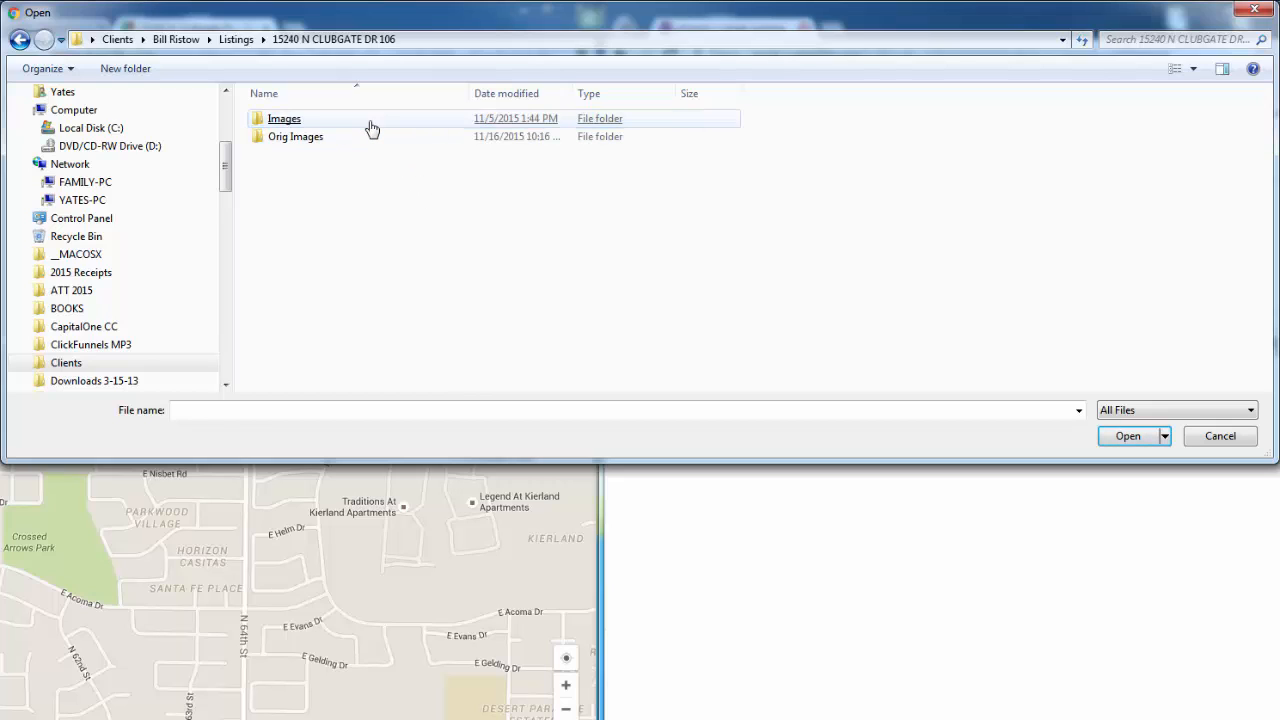
double_click(293, 122)
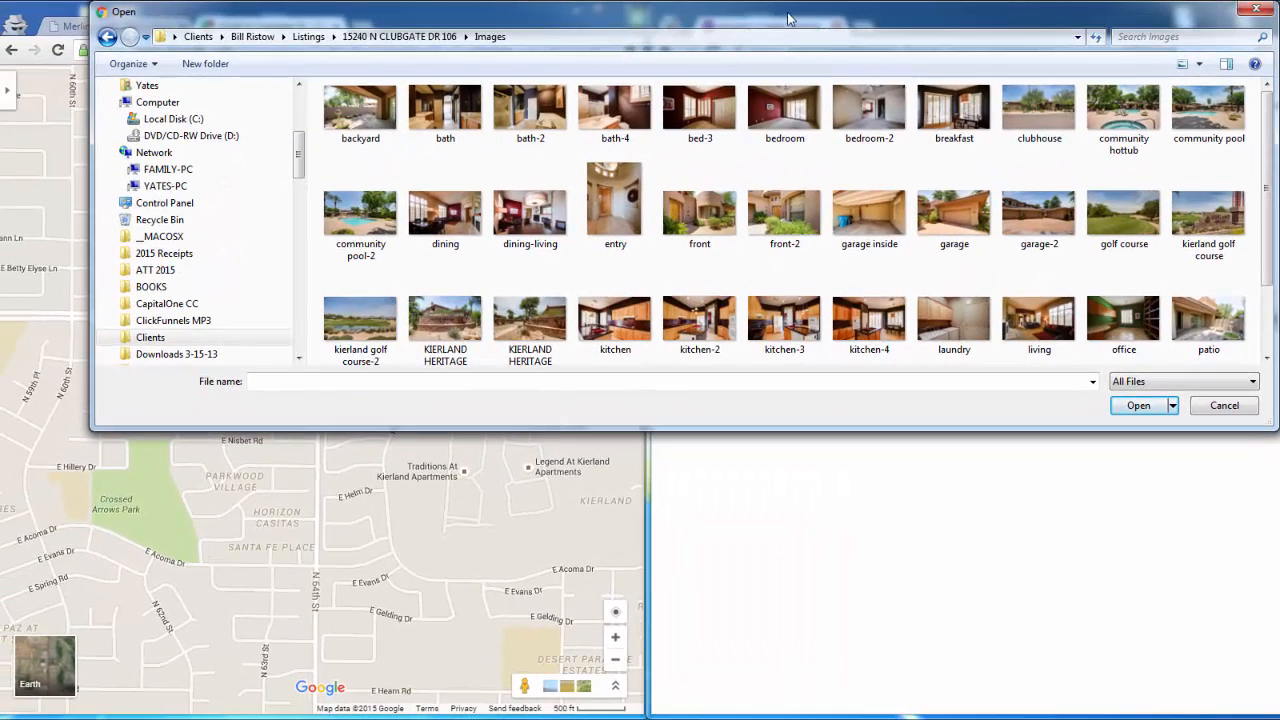
drag(788, 18, 188, 64)
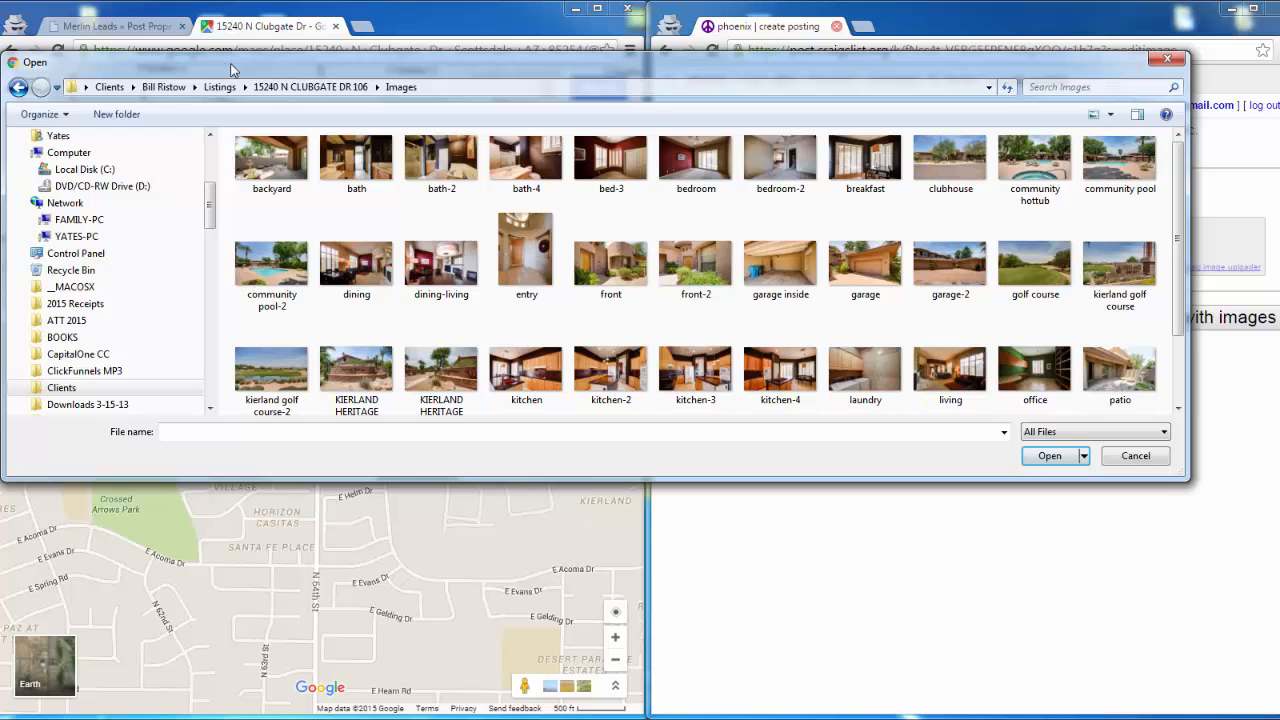
drag(266, 68, 81, 85)
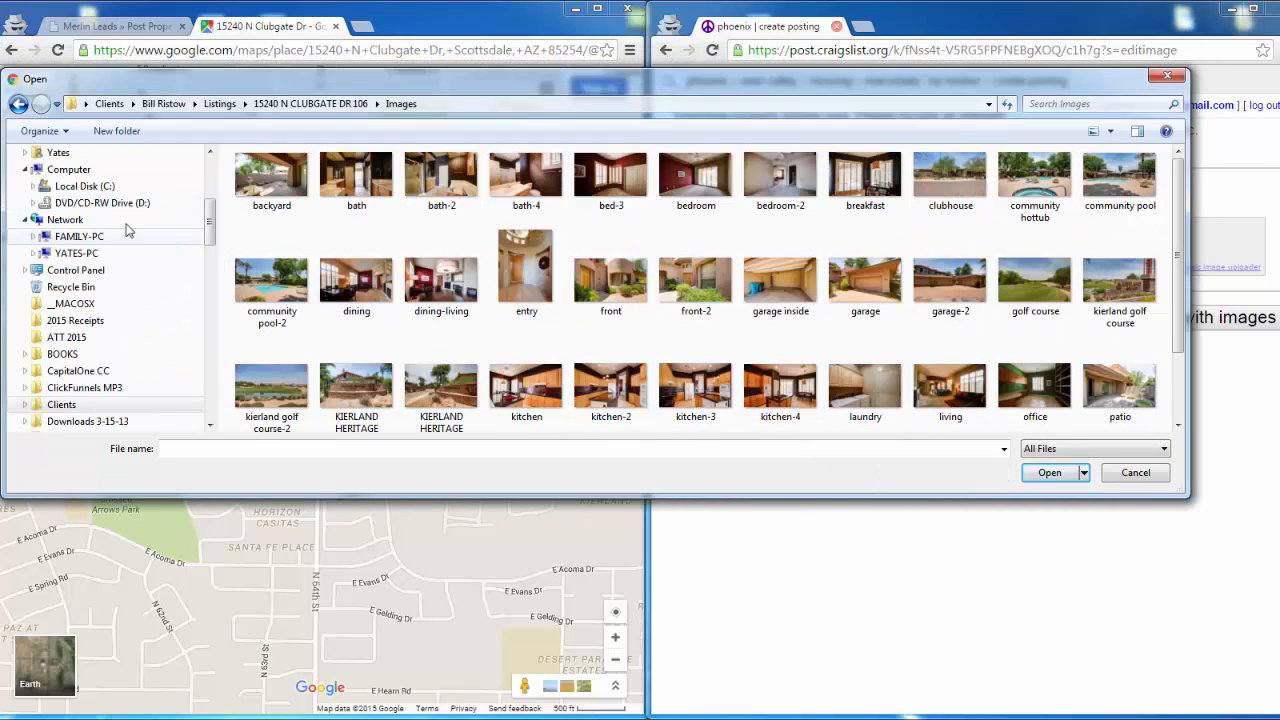
drag(489, 103, 255, 187)
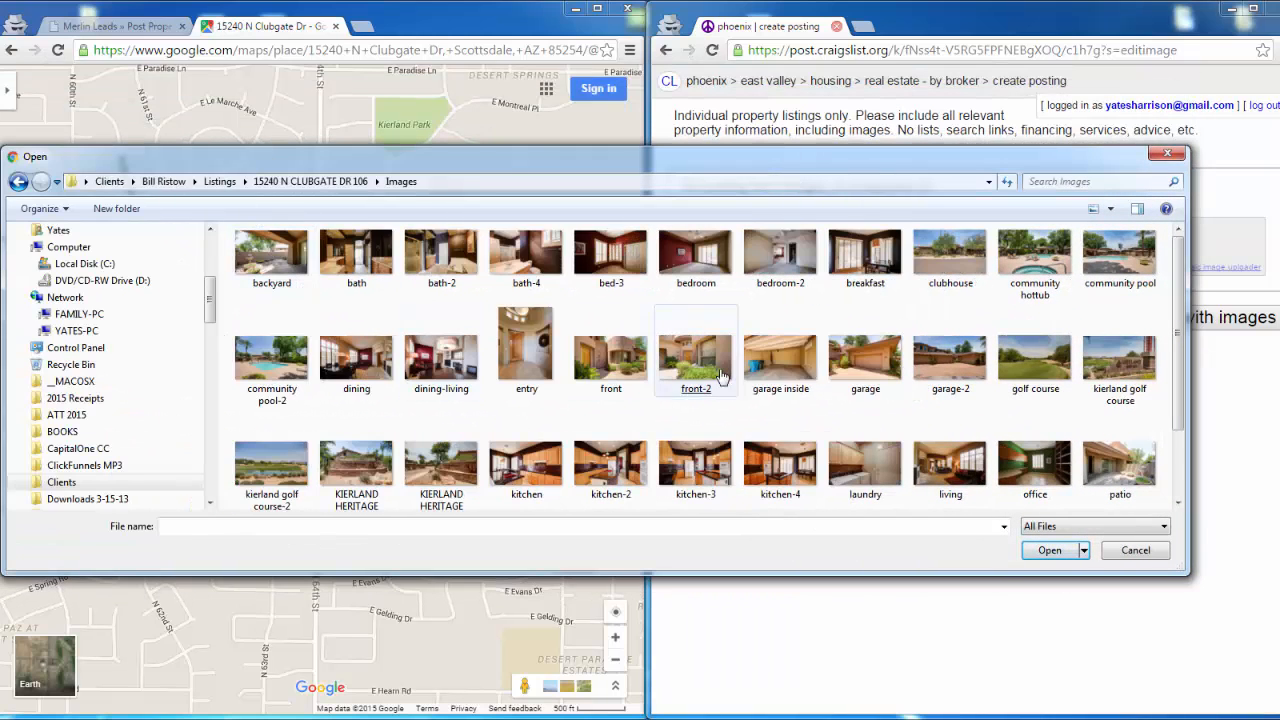
- Upload the kitchen-3 photo as the posting's featured image and finish the images to reach the draft preview
click(805, 418)
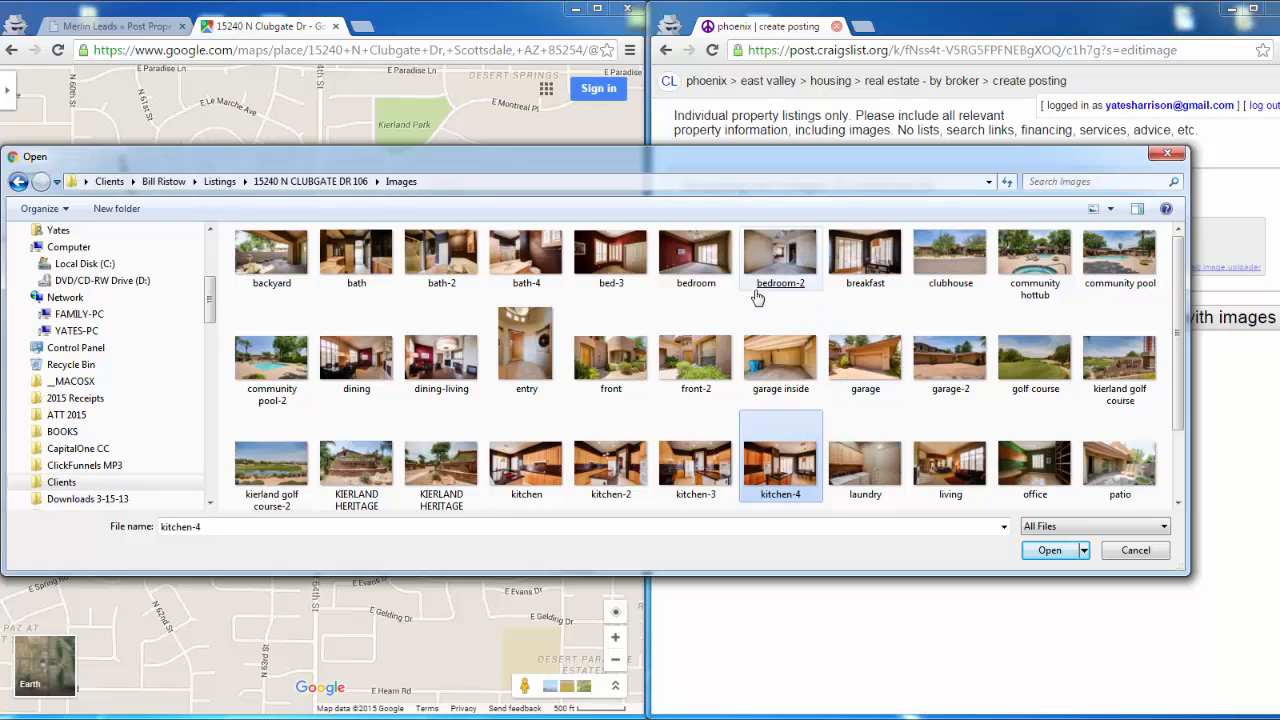
click(778, 265)
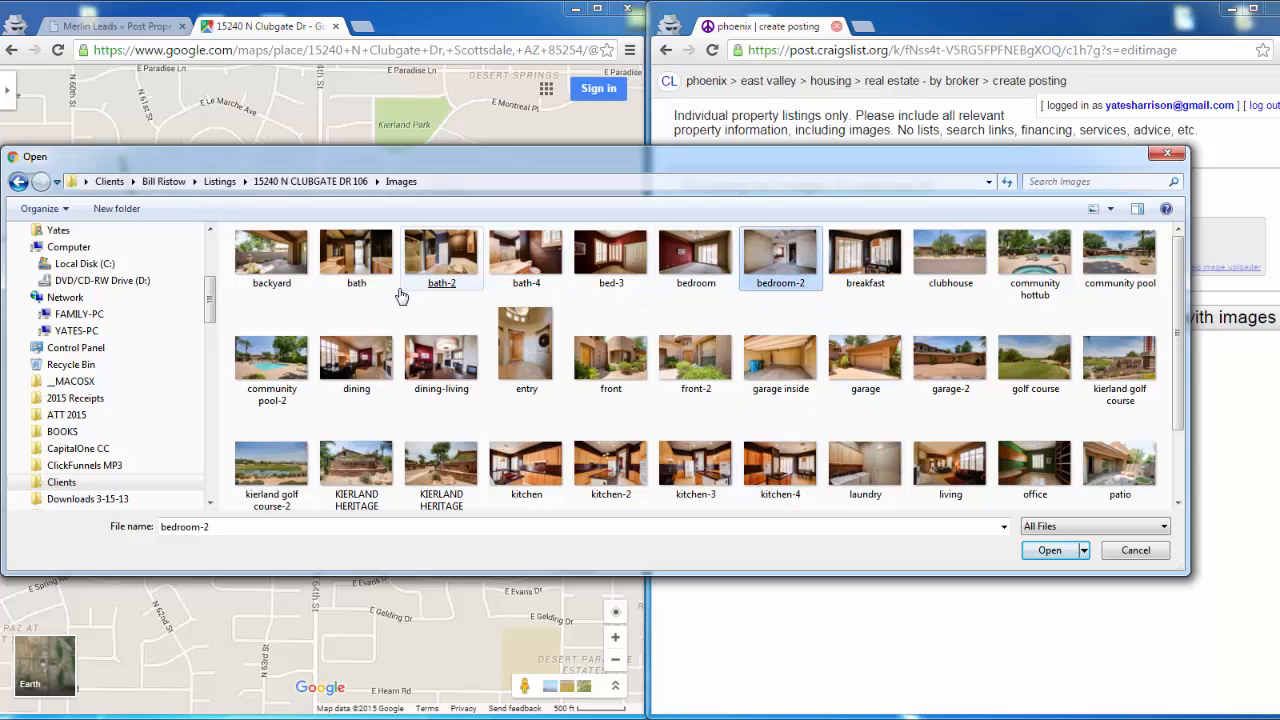
click(367, 360)
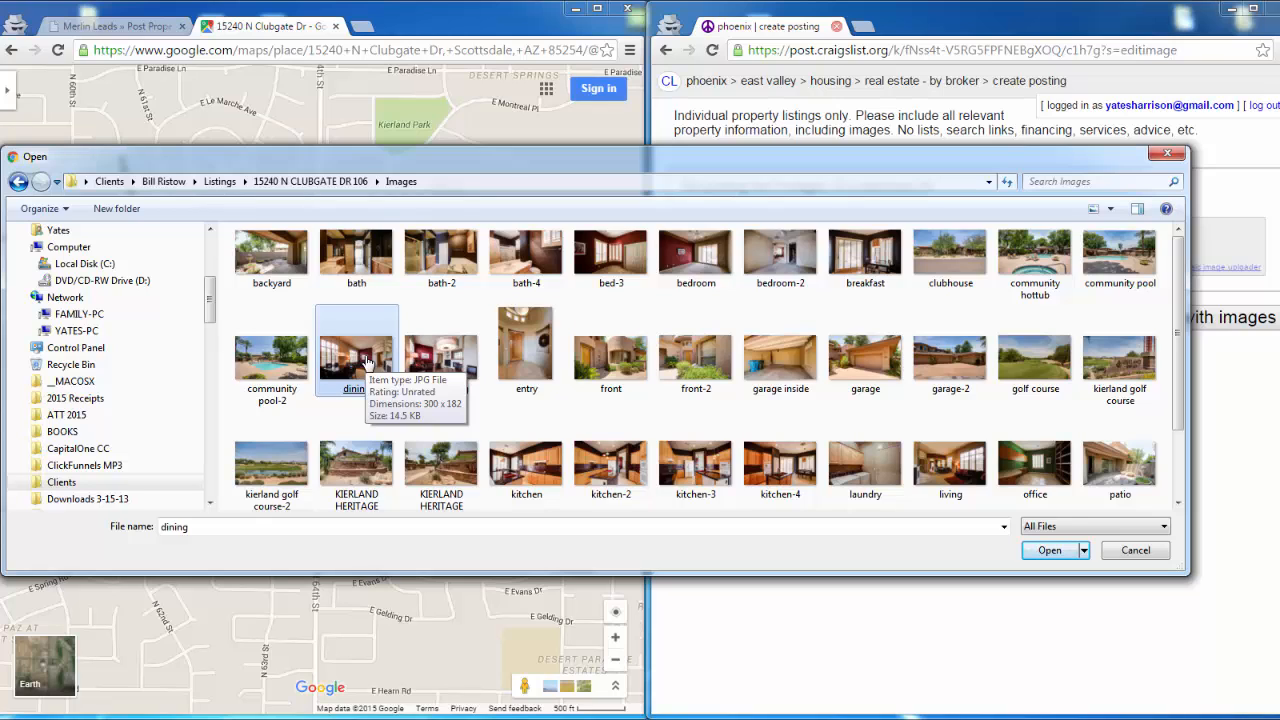
click(685, 480)
double_click(685, 480)
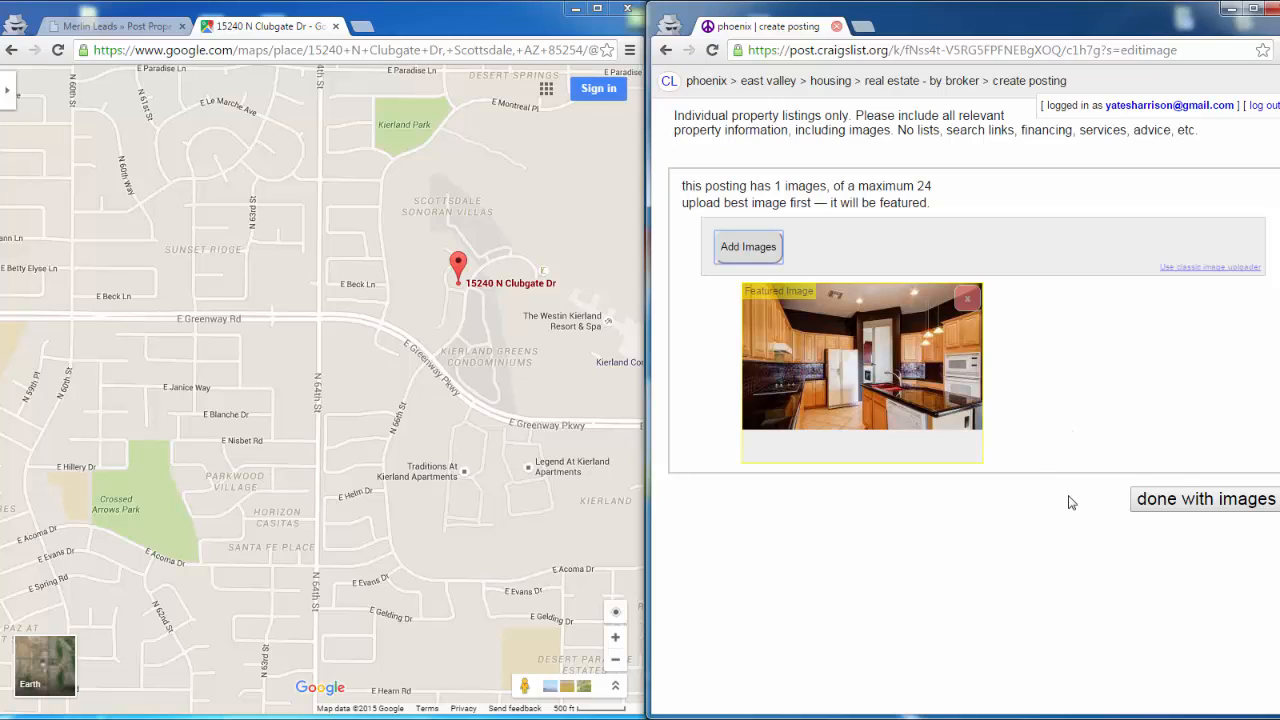
click(1165, 503)
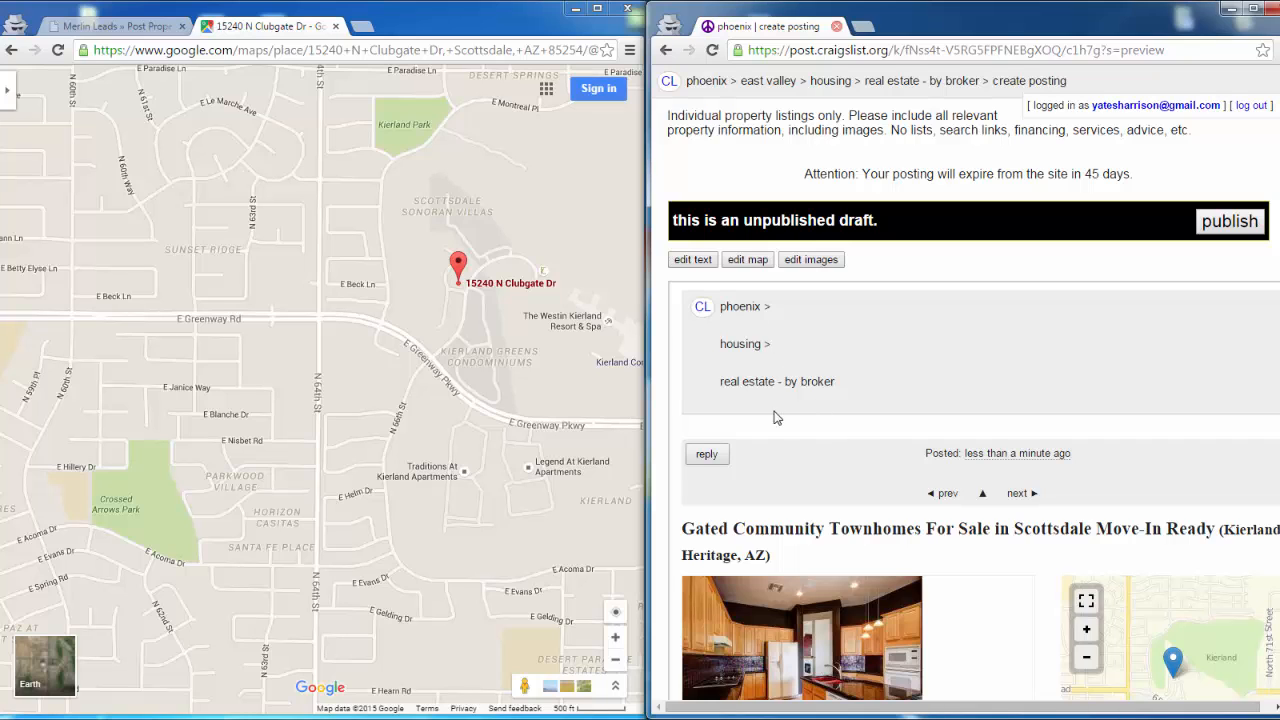
- Review the unpublished draft's title, photo, map, description, listing link and licence details
scroll(784, 481, down, 4)
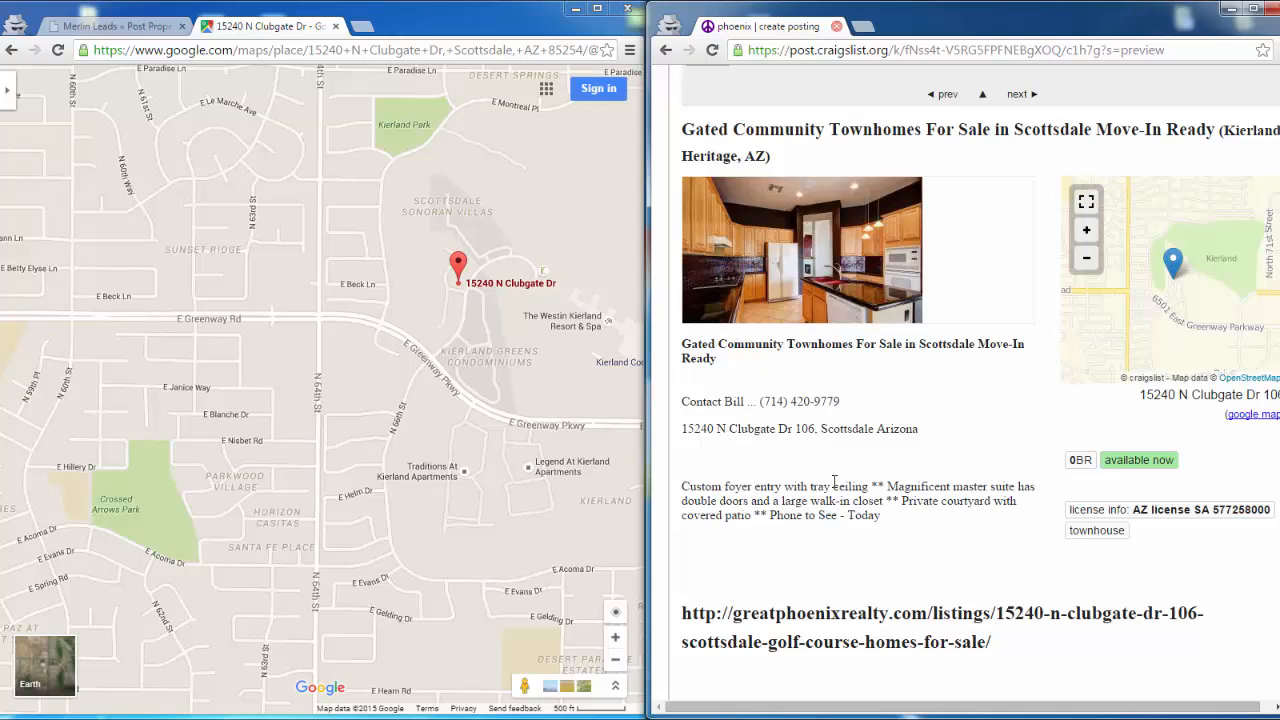
scroll(771, 543, down, 3)
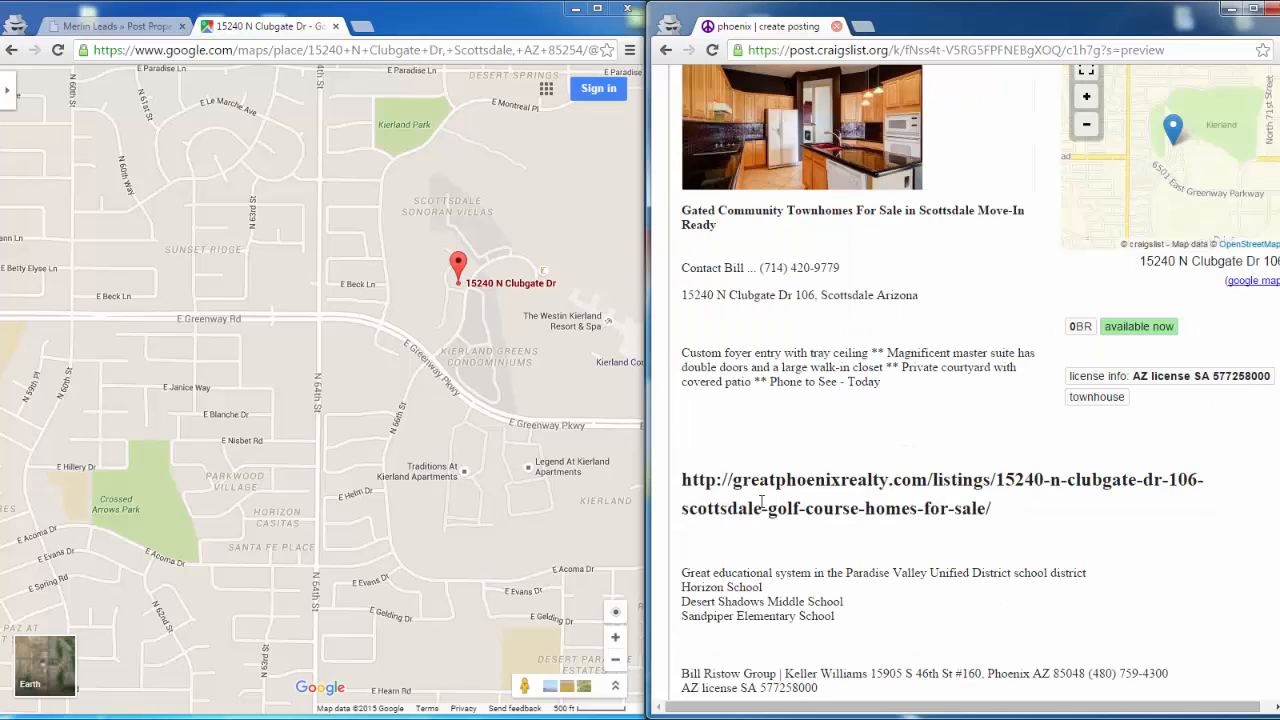
scroll(775, 570, down, 3)
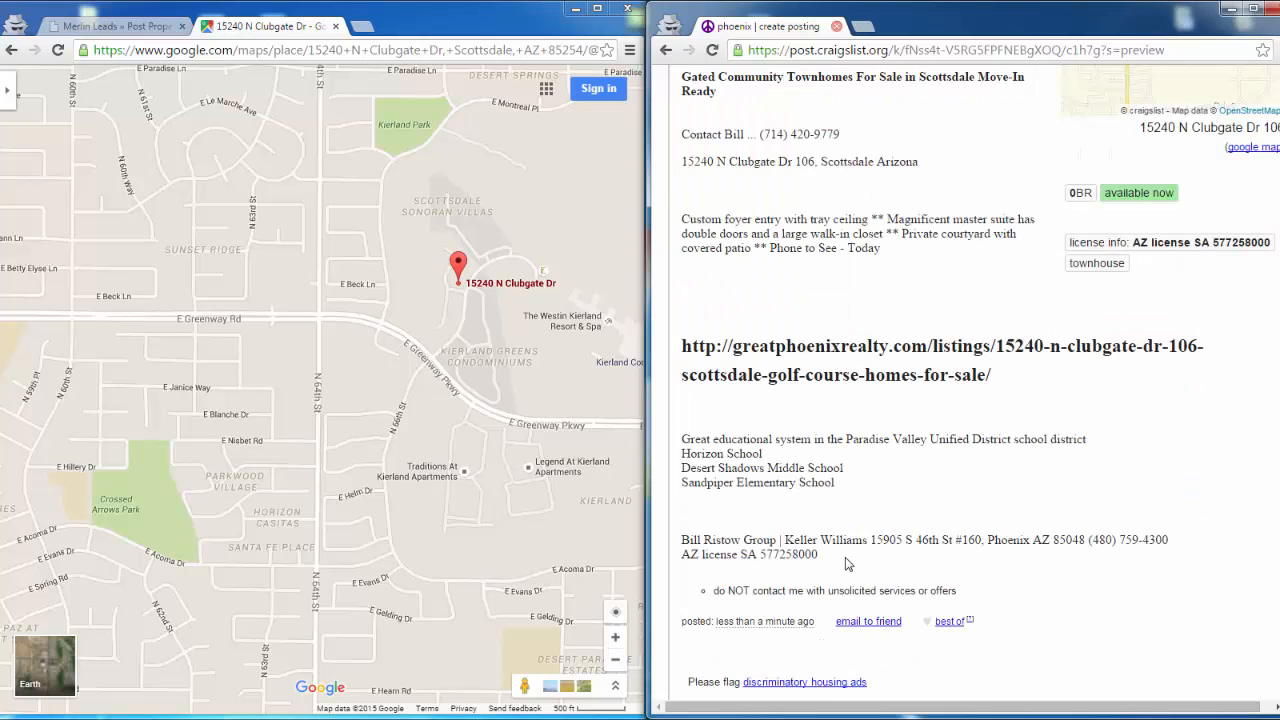
scroll(848, 565, down, 2)
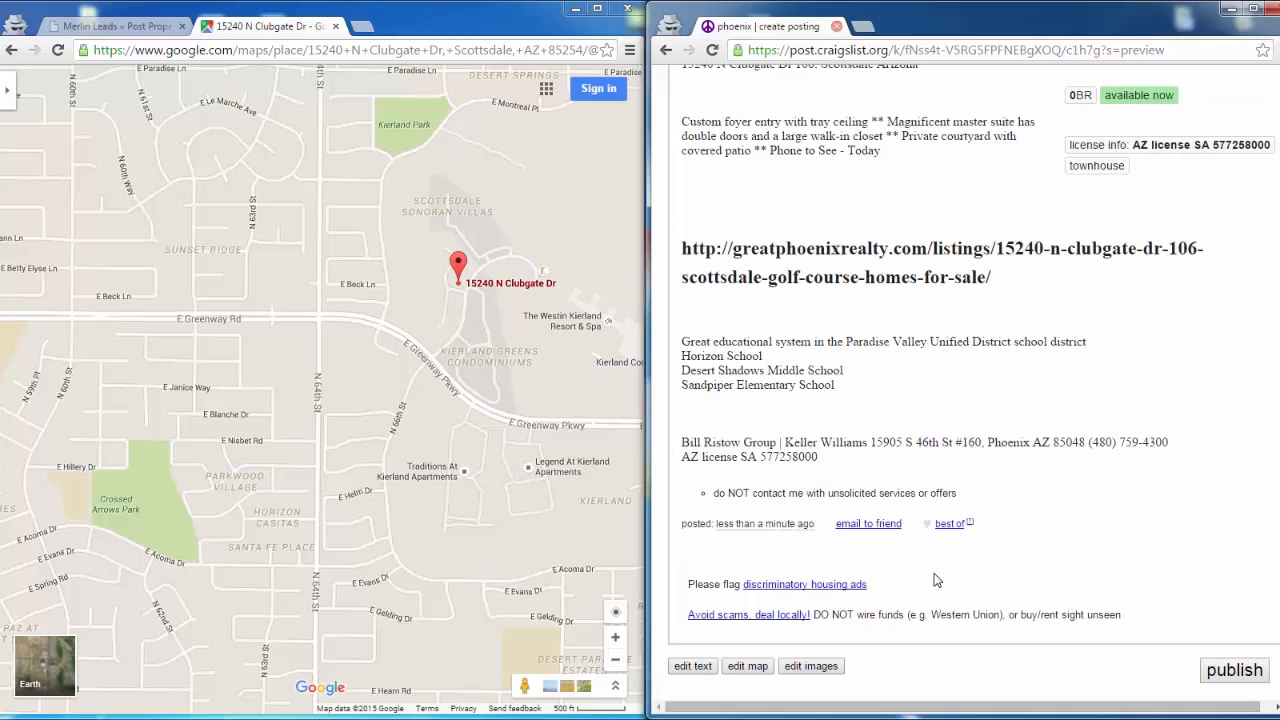
scroll(966, 566, up, 6)
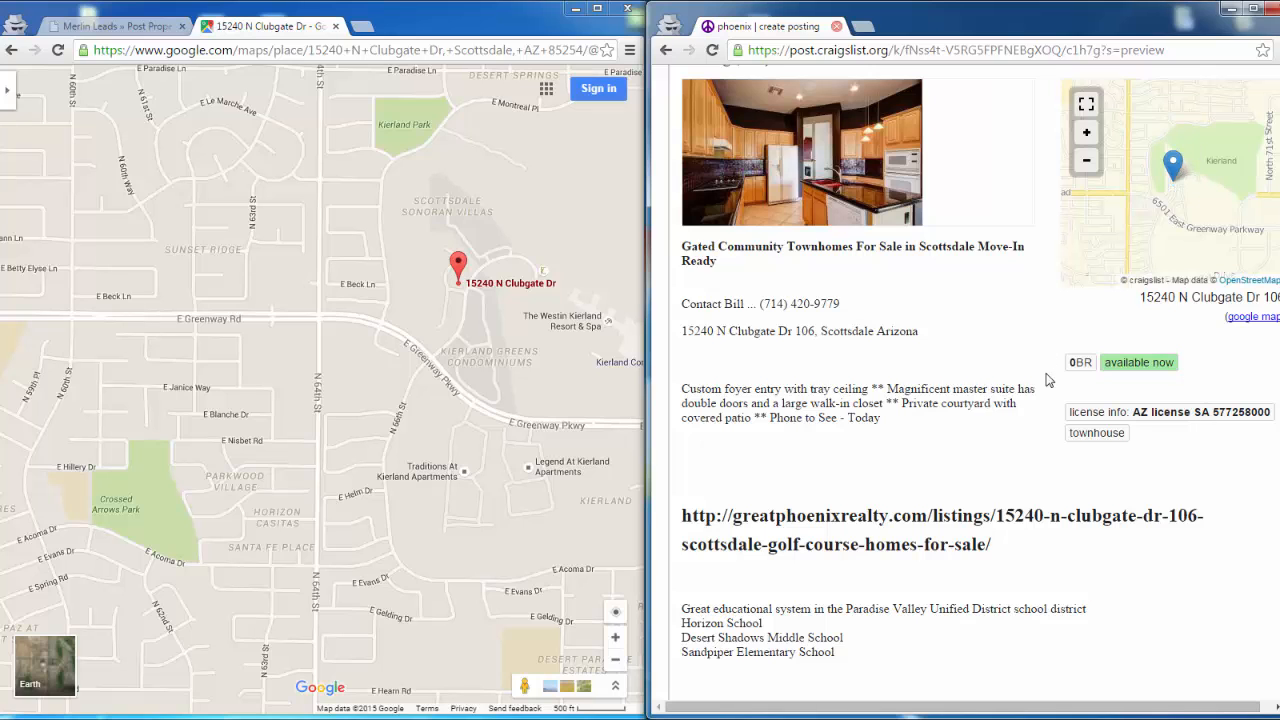
- Check the rest of the draft down to the school and broker details and publish the craigslist posting
scroll(1048, 380, up, 3)
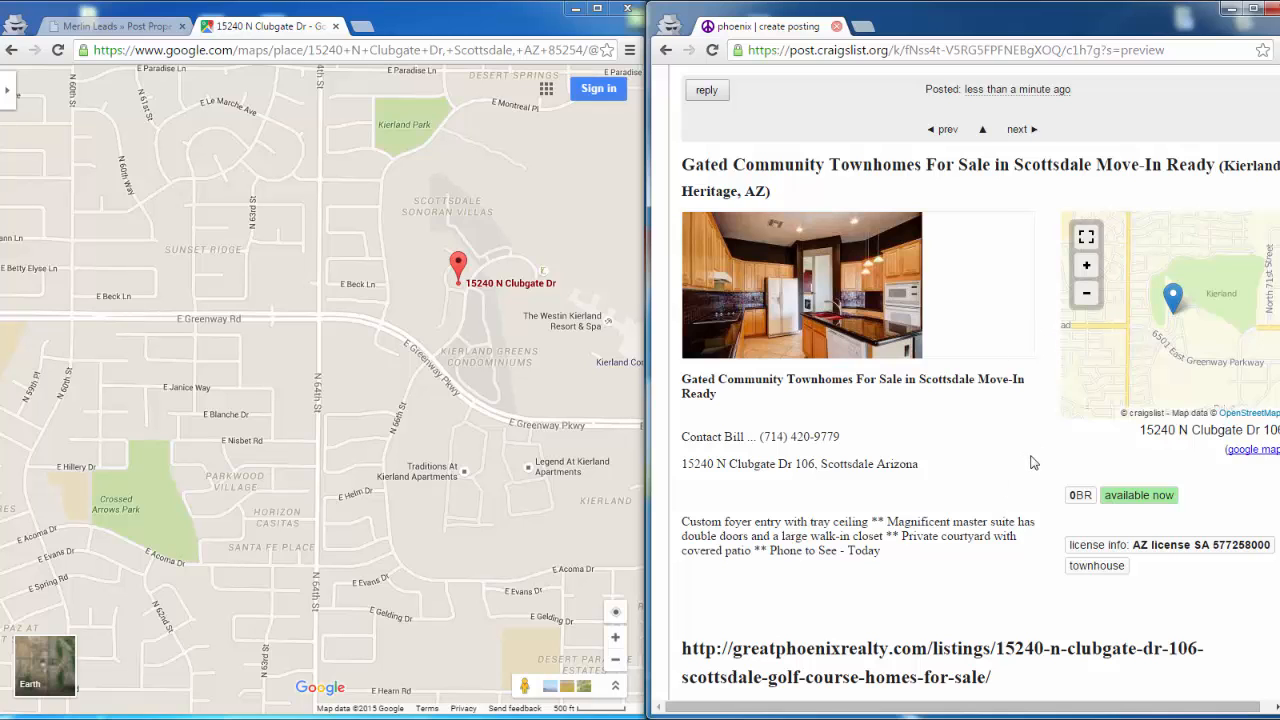
scroll(1034, 463, down, 3)
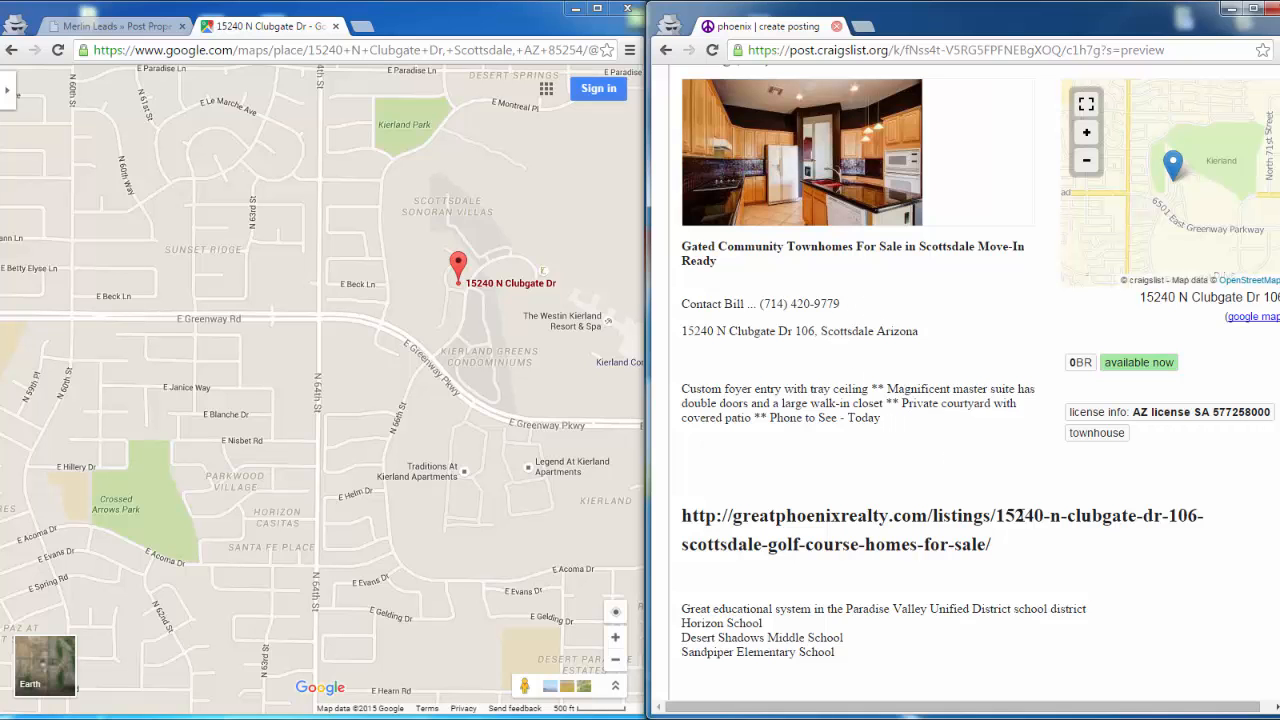
scroll(1021, 515, down, 3)
scroll(1021, 515, down, 3)
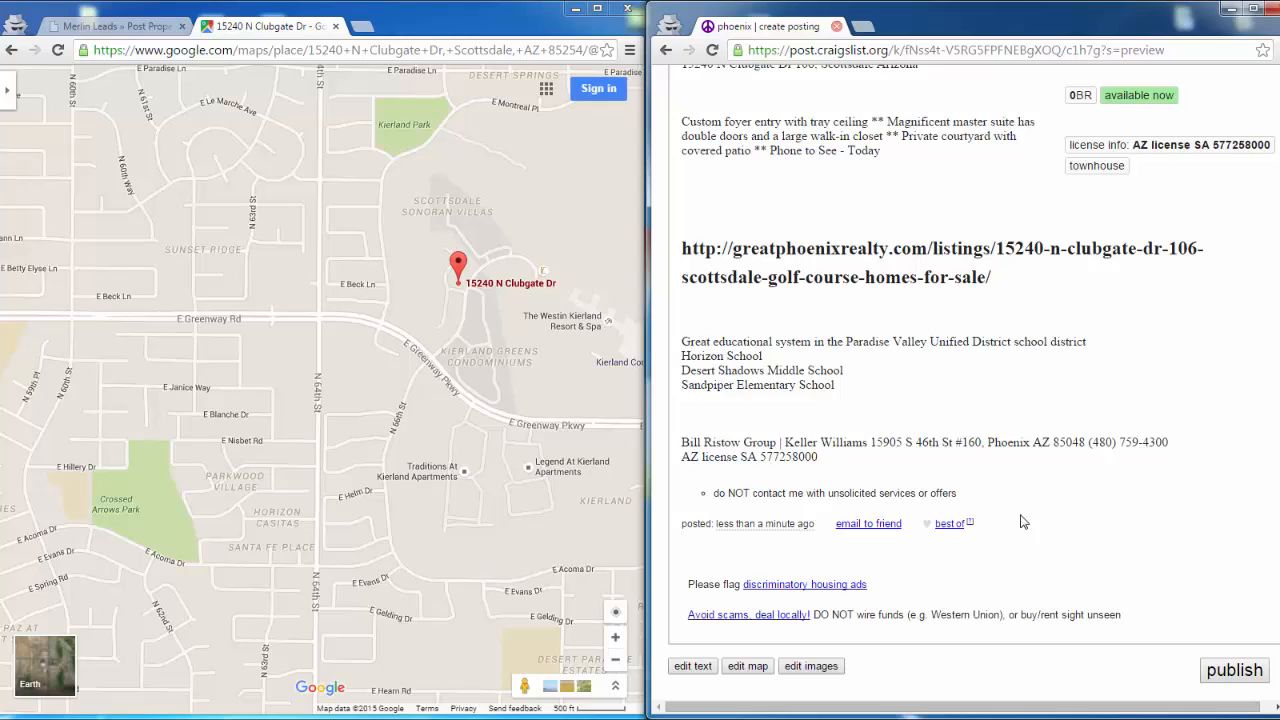
click(1249, 676)
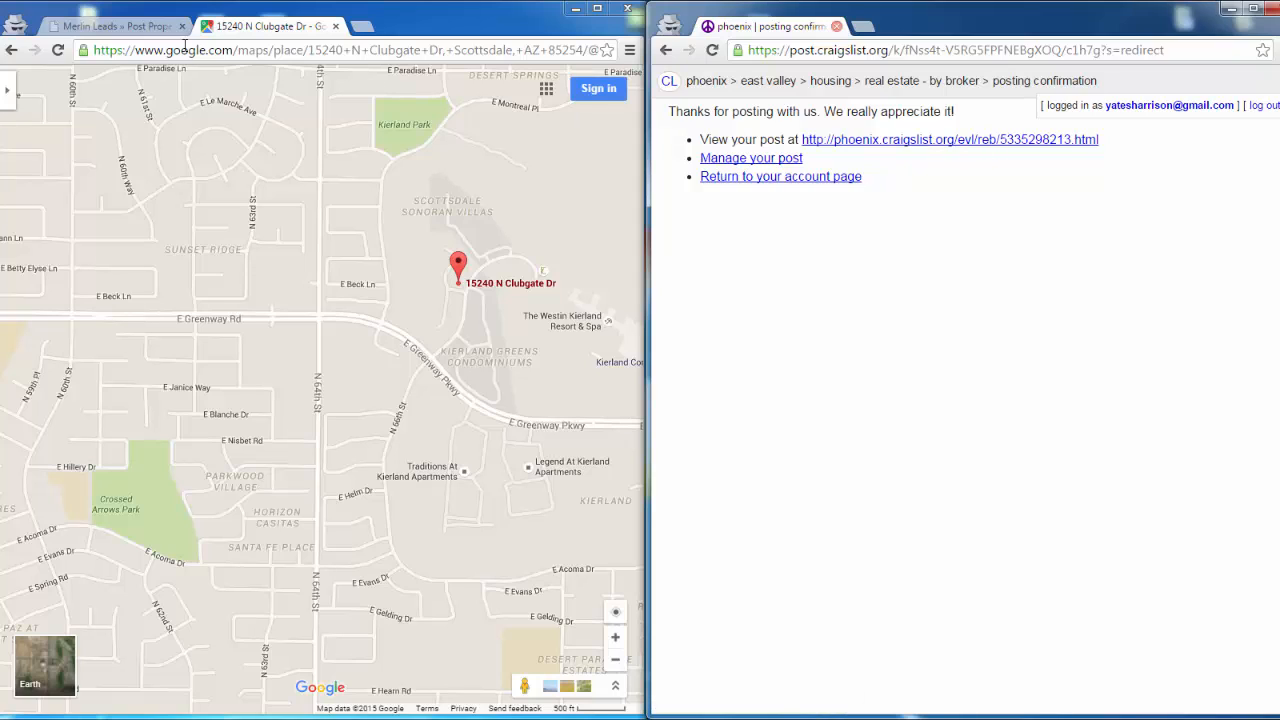
- Switch to the property's posting page in Merlin Leads, widen its window and mark the Craigslist post as complete
click(127, 30)
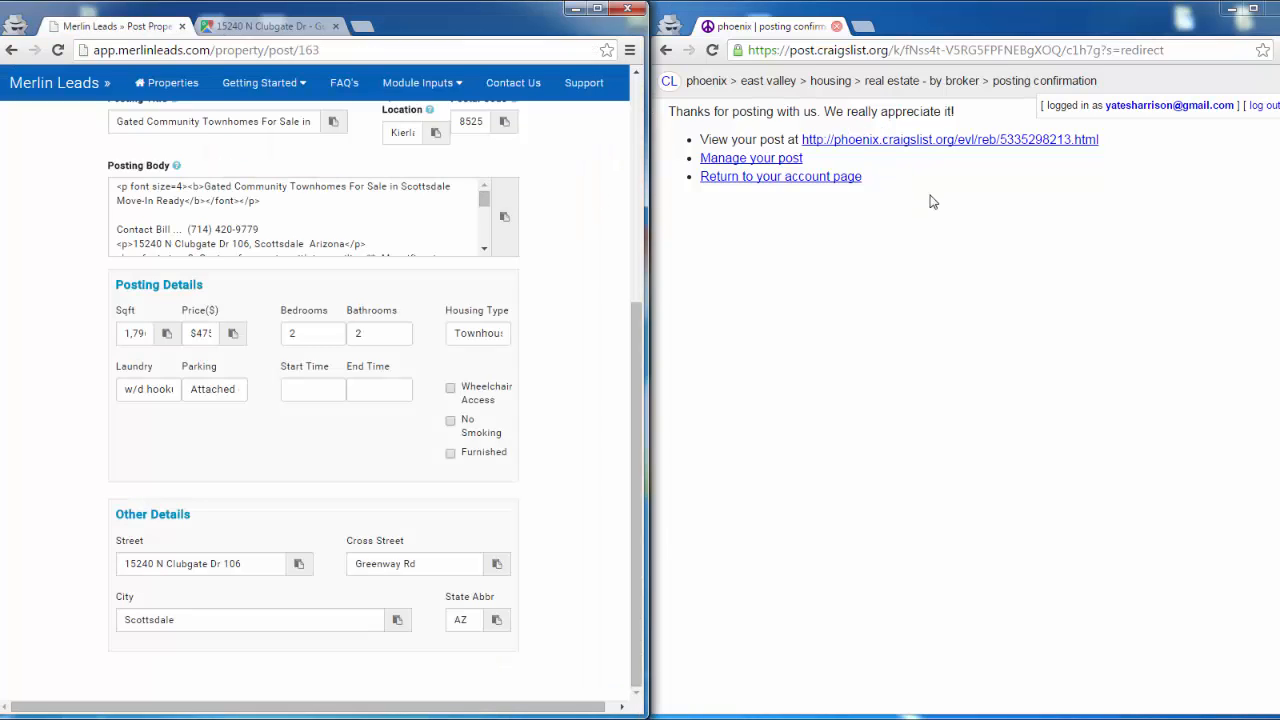
scroll(595, 250, up, 4)
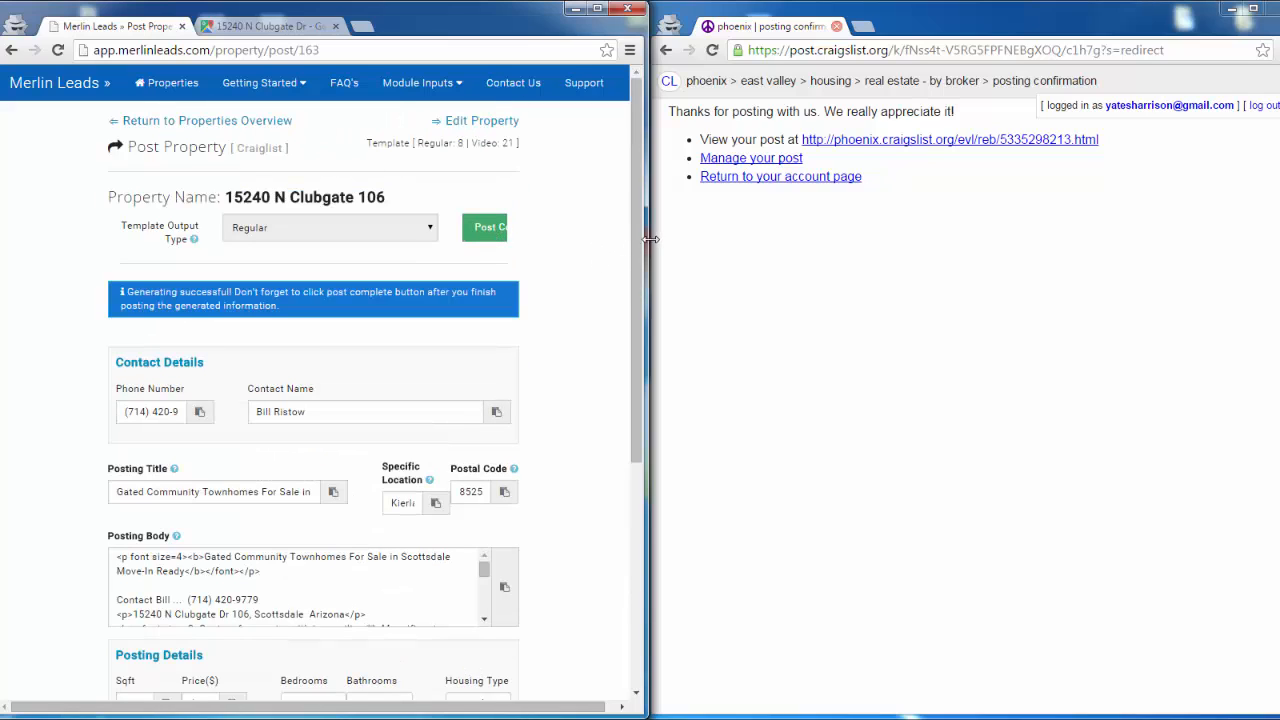
drag(649, 241, 951, 253)
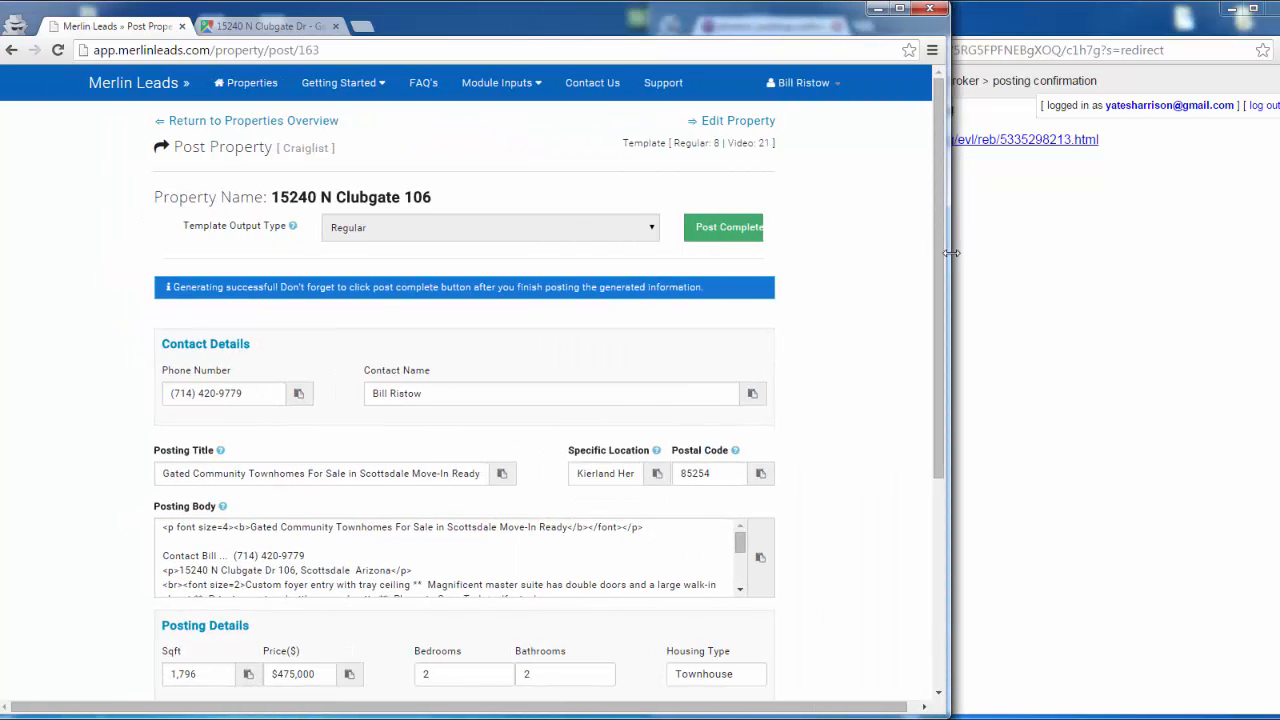
click(713, 237)
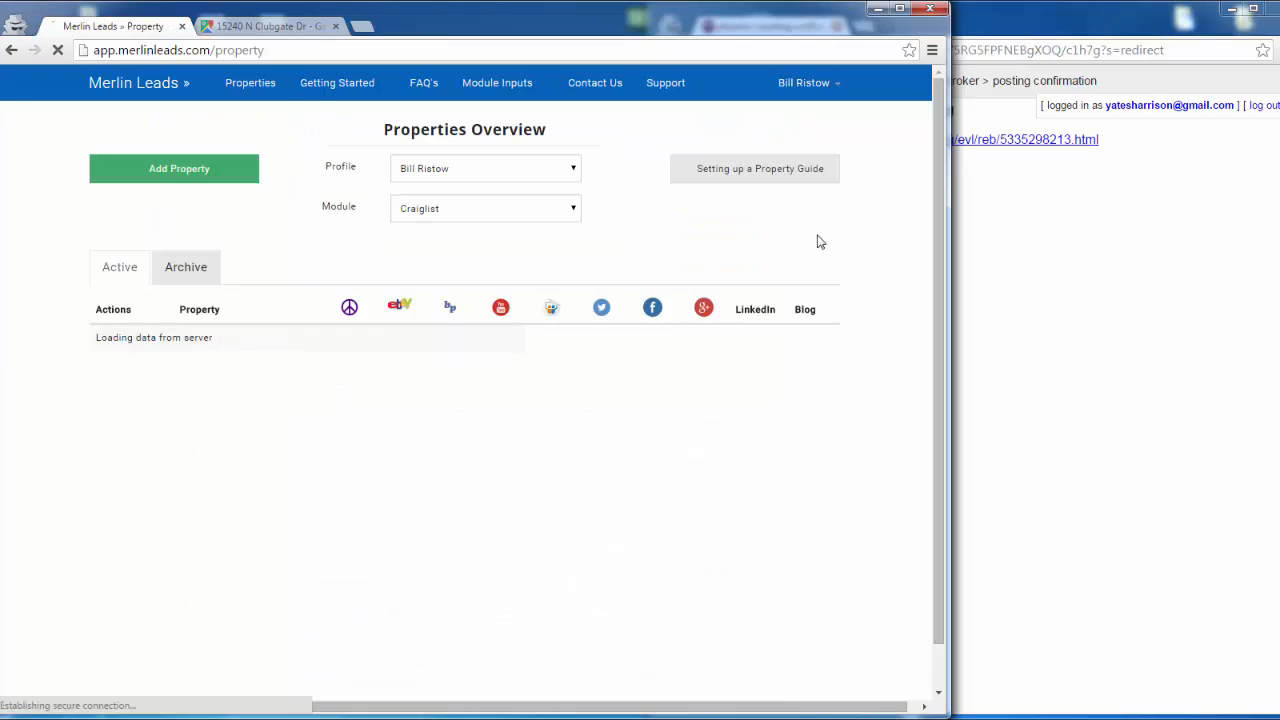
mouse_move(462, 366)
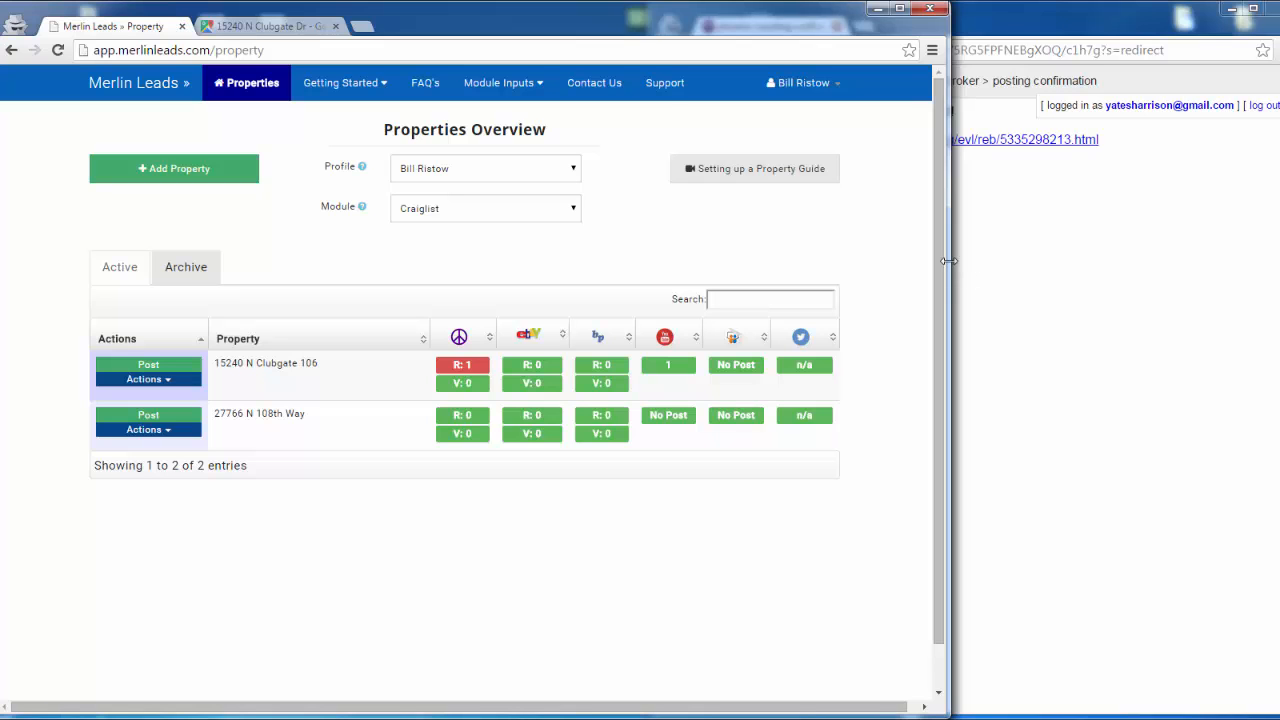
- Narrow the Merlin Leads window and return to the craigslist account page listing the account's postings
drag(948, 261, 838, 283)
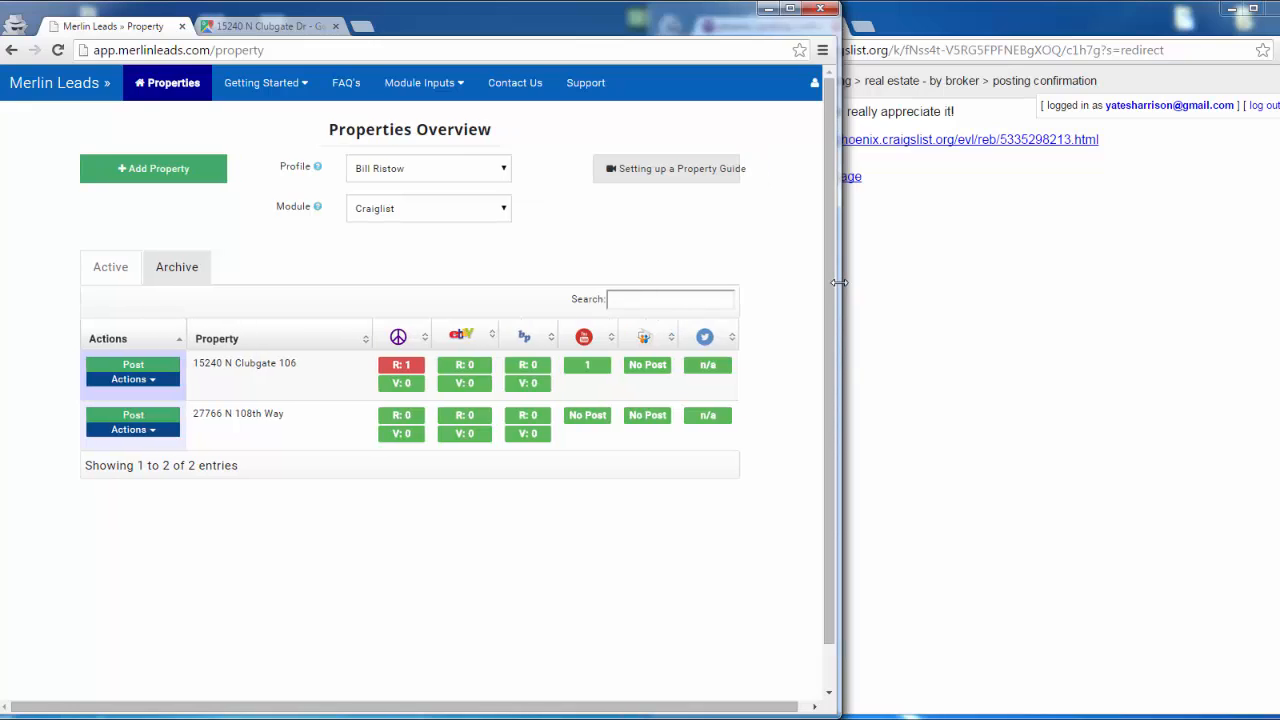
click(1016, 263)
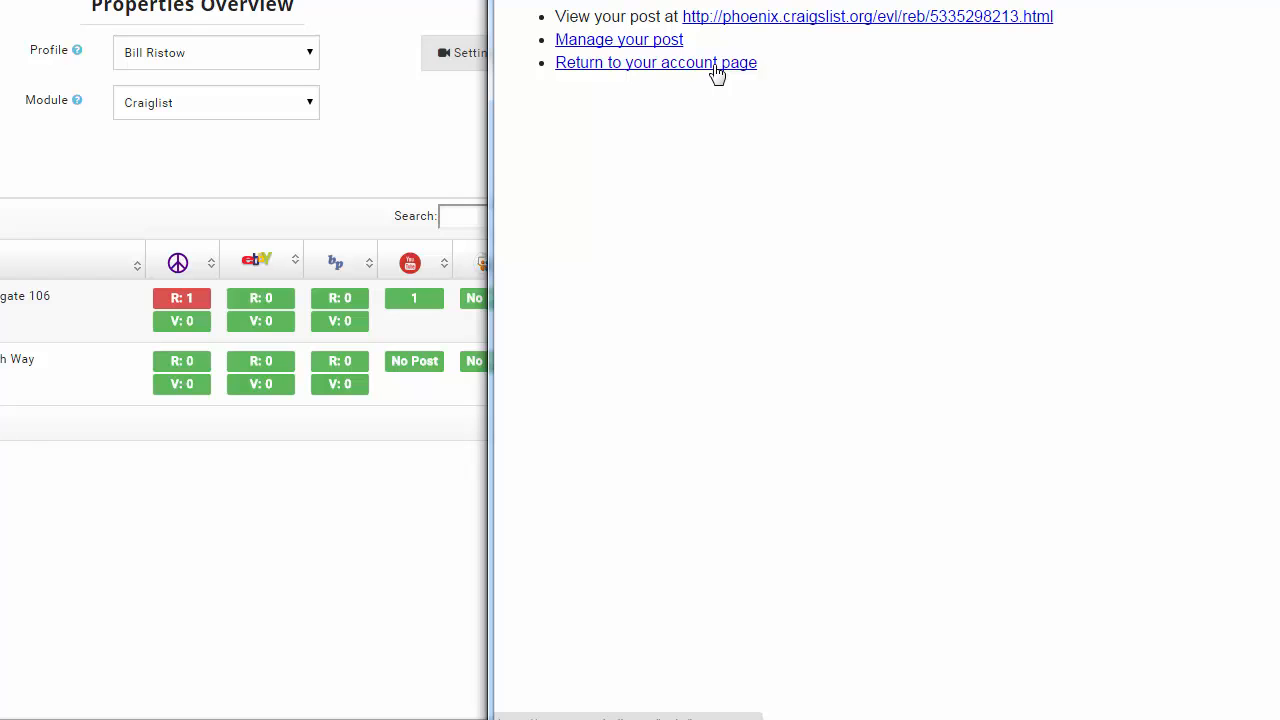
click(714, 65)
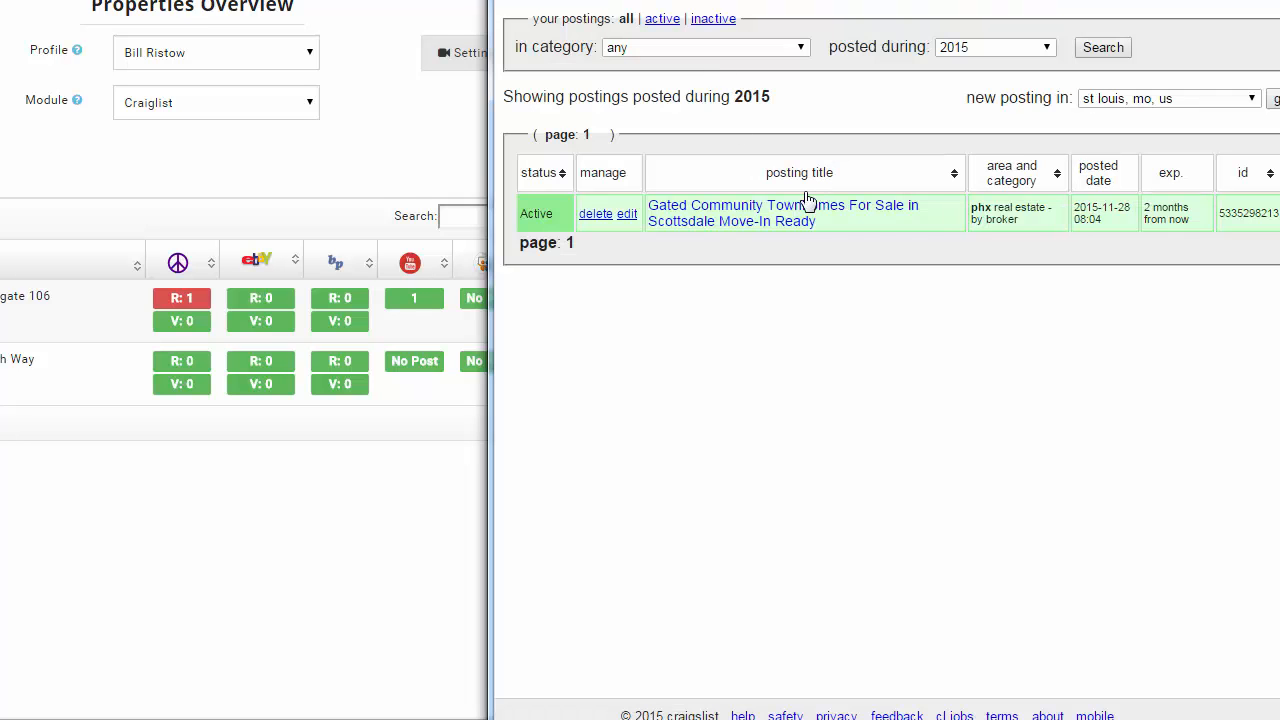